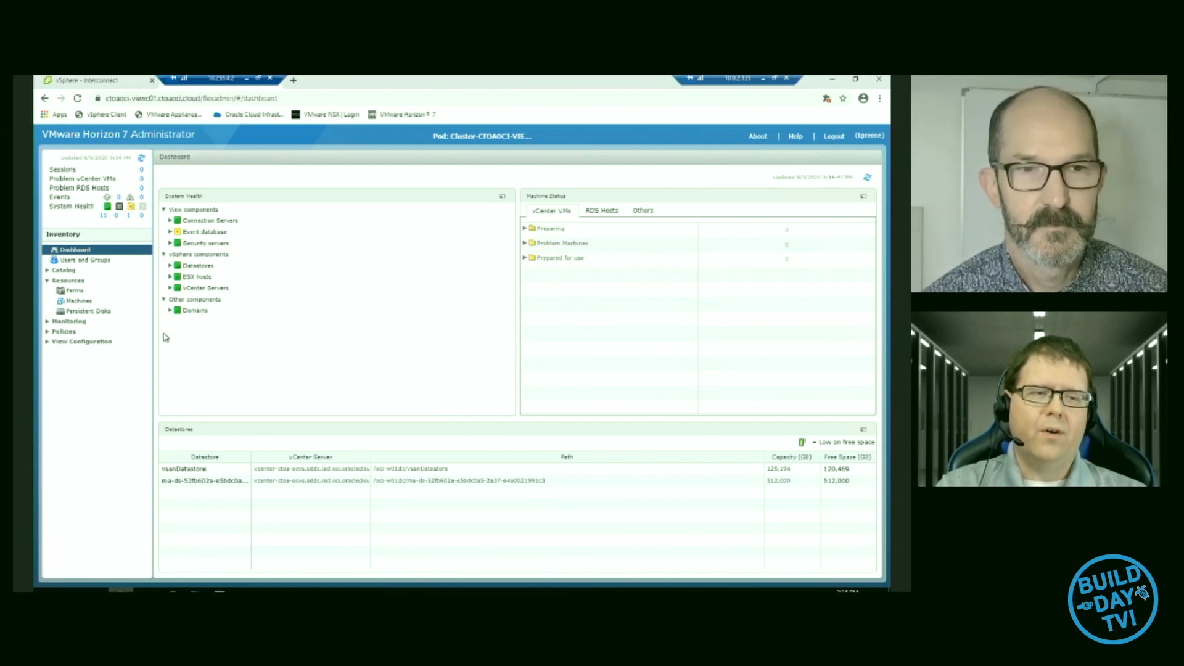
- Start adding an instant clone domain account in the View configuration, with CTOAOCI.CLOUD as the full domain name
{"action": "left_click", "coordinate": [47, 345]}
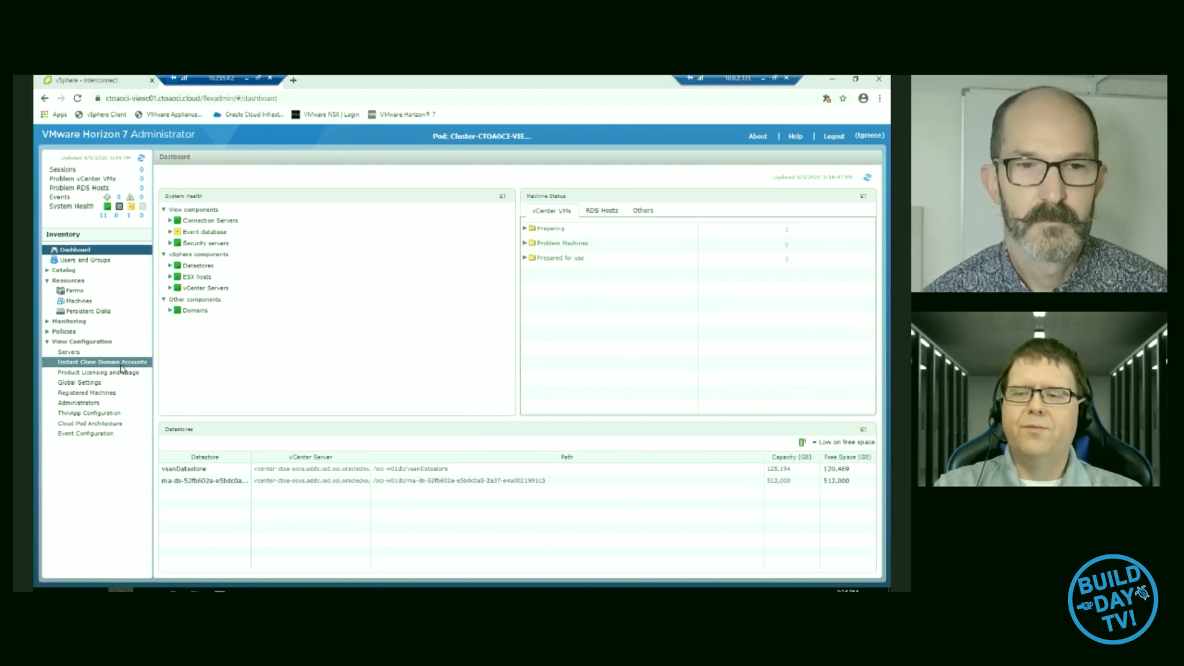
{"action": "left_click", "coordinate": [121, 364]}
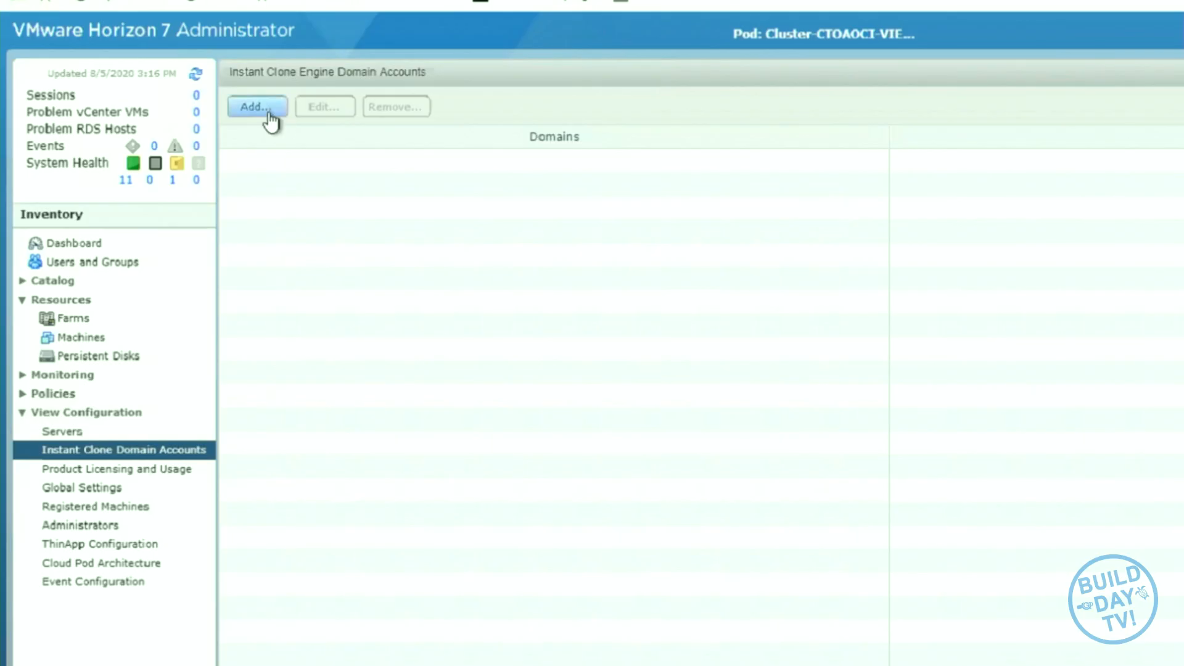
{"action": "left_click", "coordinate": [178, 176]}
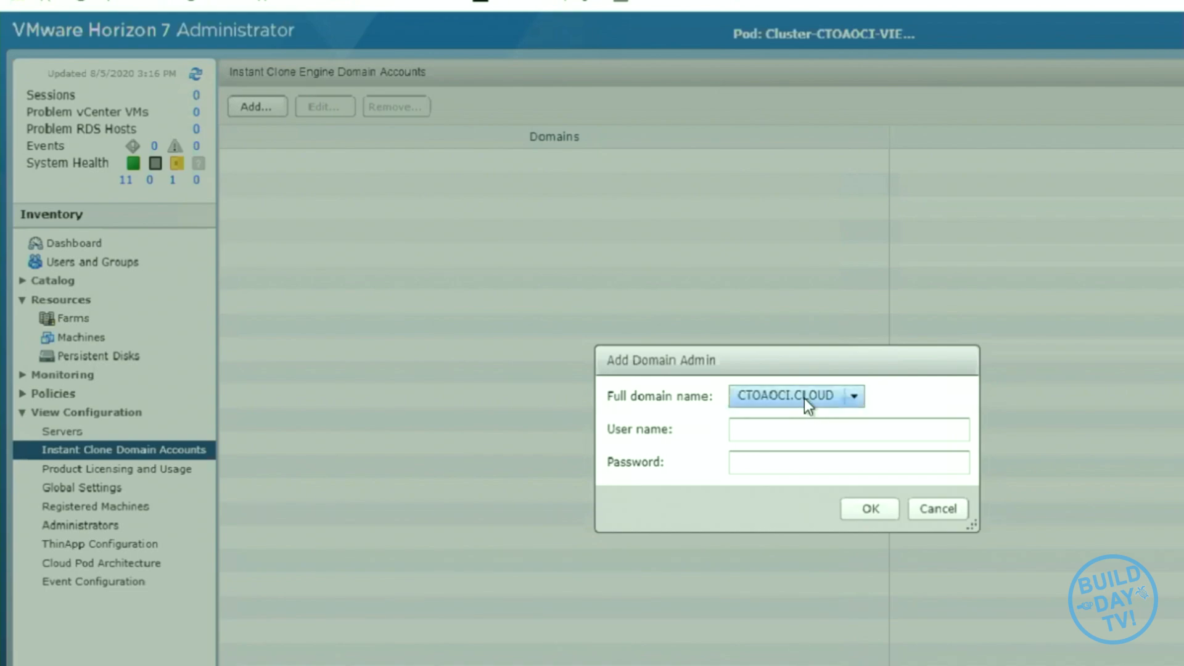
{"action": "left_click", "coordinate": [853, 402]}
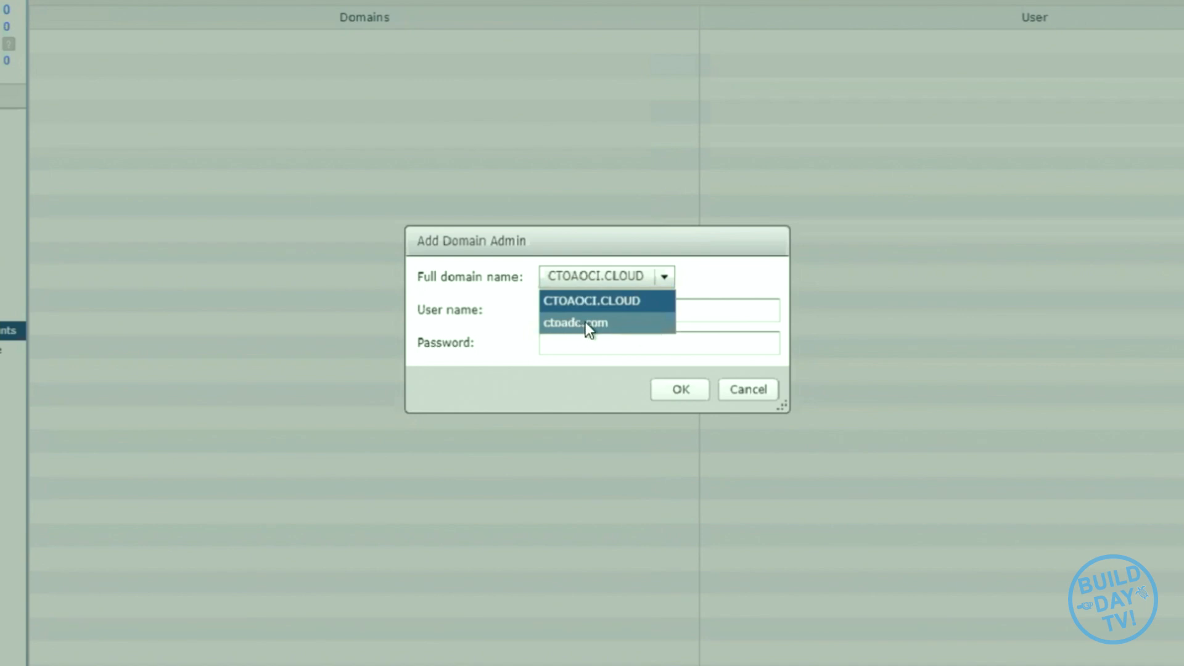
{"action": "left_click", "coordinate": [608, 295]}
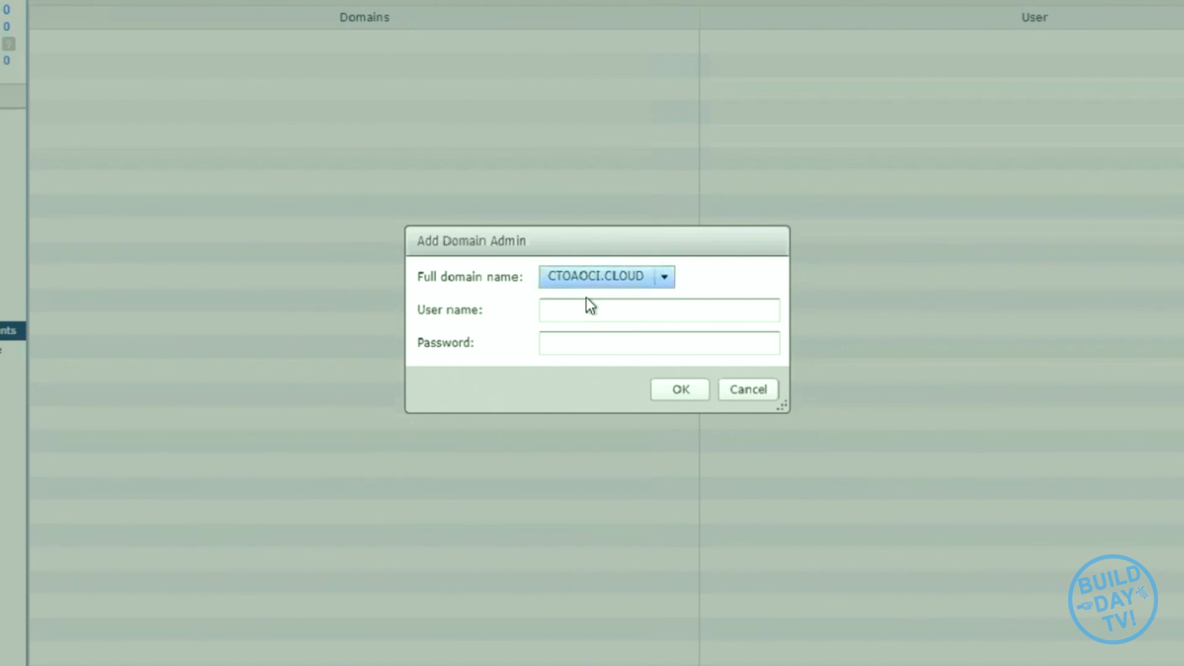
- Enter administrator as the domain admin's user name, fill in the account password, and save the account
{"action": "left_click", "coordinate": [599, 308]}
{"action": "type", "text": "administrat"}
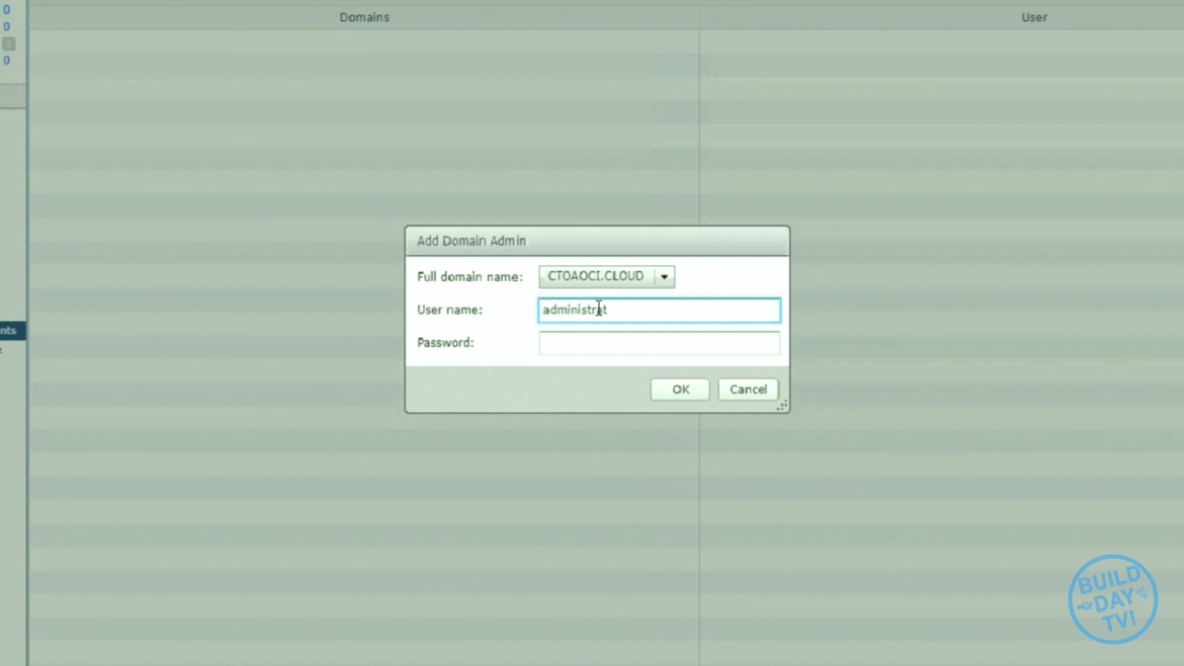
{"action": "type", "text": "or"}
{"action": "key", "text": "Tab"}
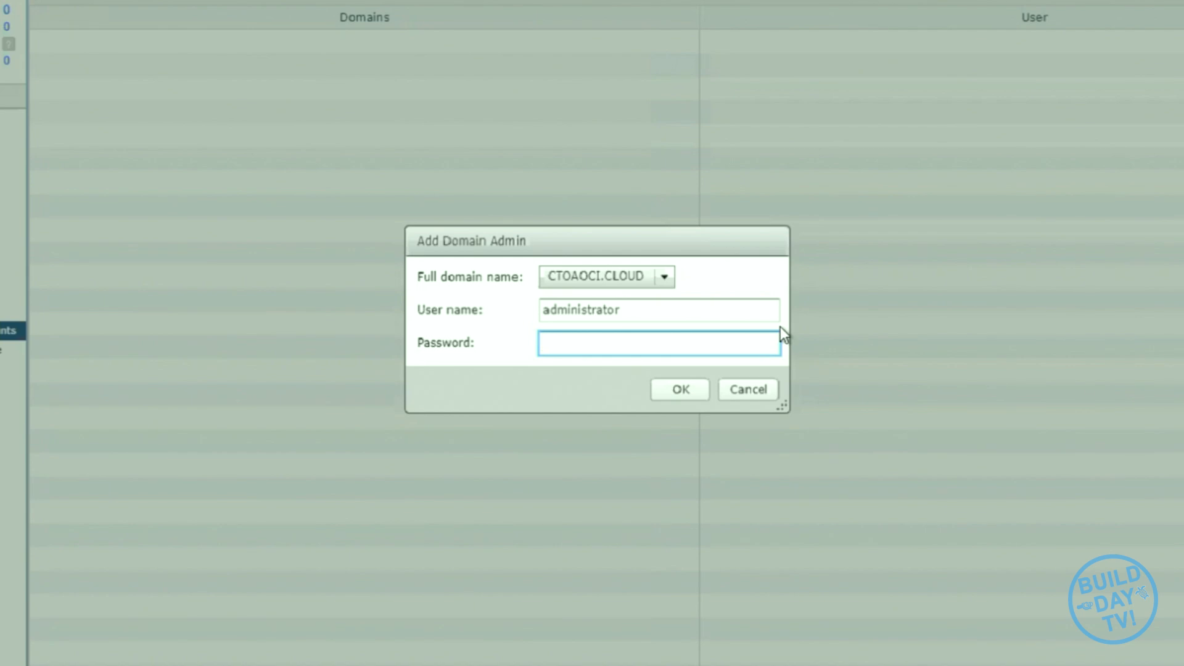
{"action": "type", "text": "**********"}
{"action": "left_click", "coordinate": [681, 390]}
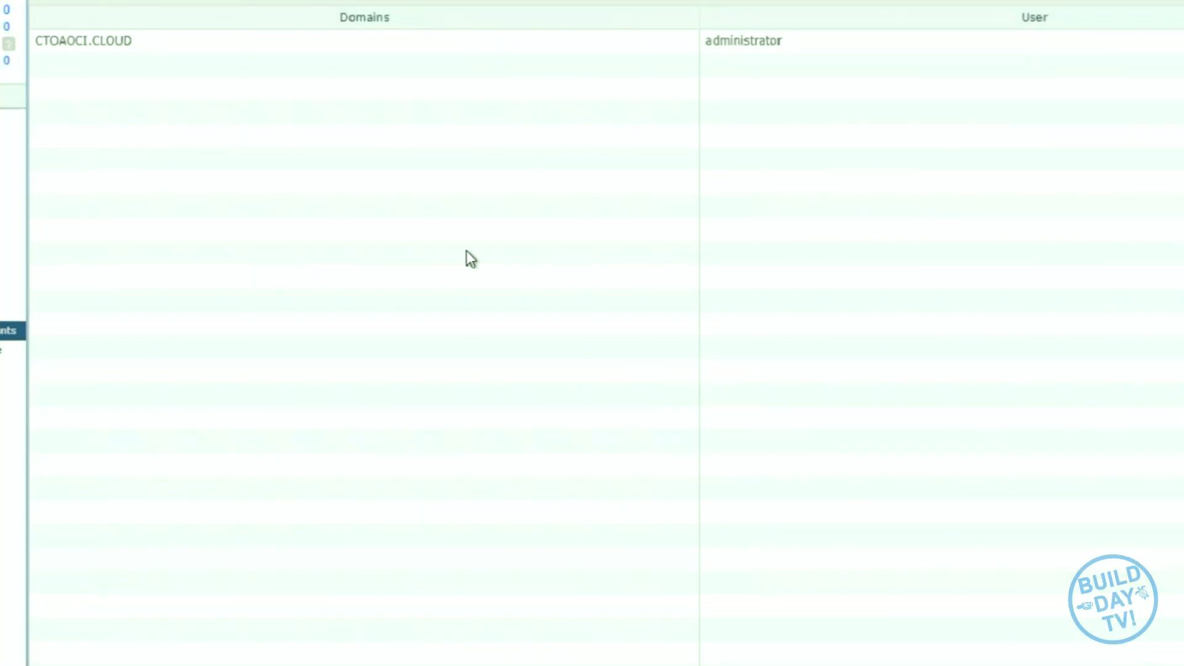
{"action": "left_click", "coordinate": [250, 42]}
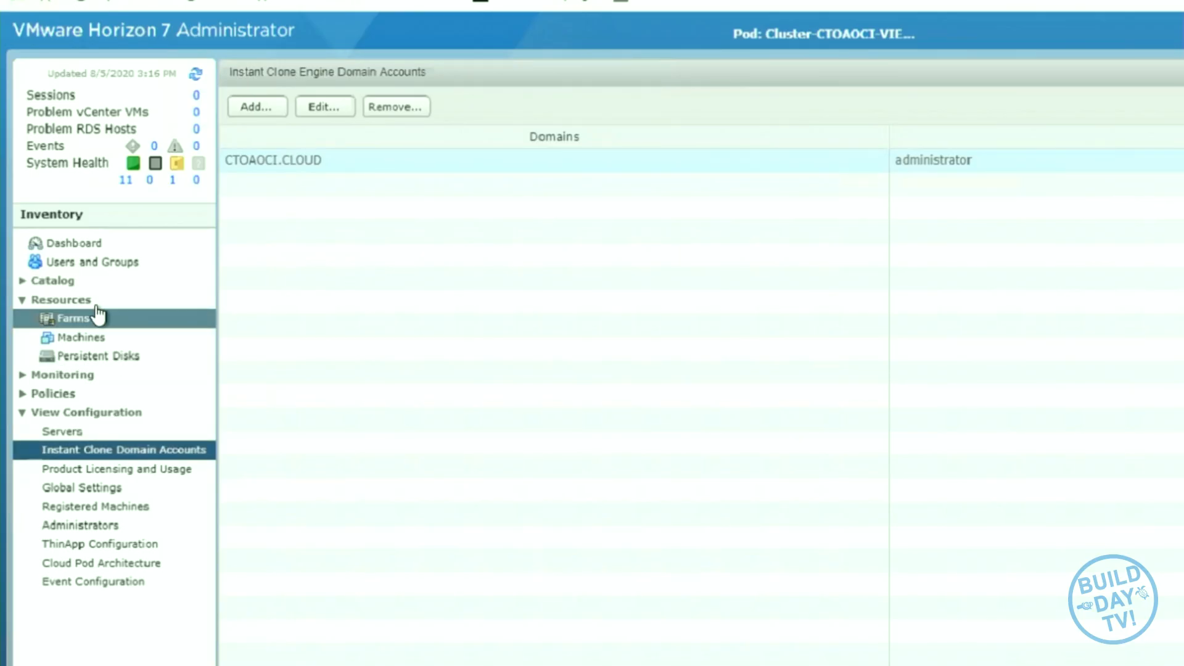
- Start a new desktop pool from the catalog and accept the Automated Desktop Pool type
{"action": "left_click", "coordinate": [22, 282]}
{"action": "left_click", "coordinate": [87, 301]}
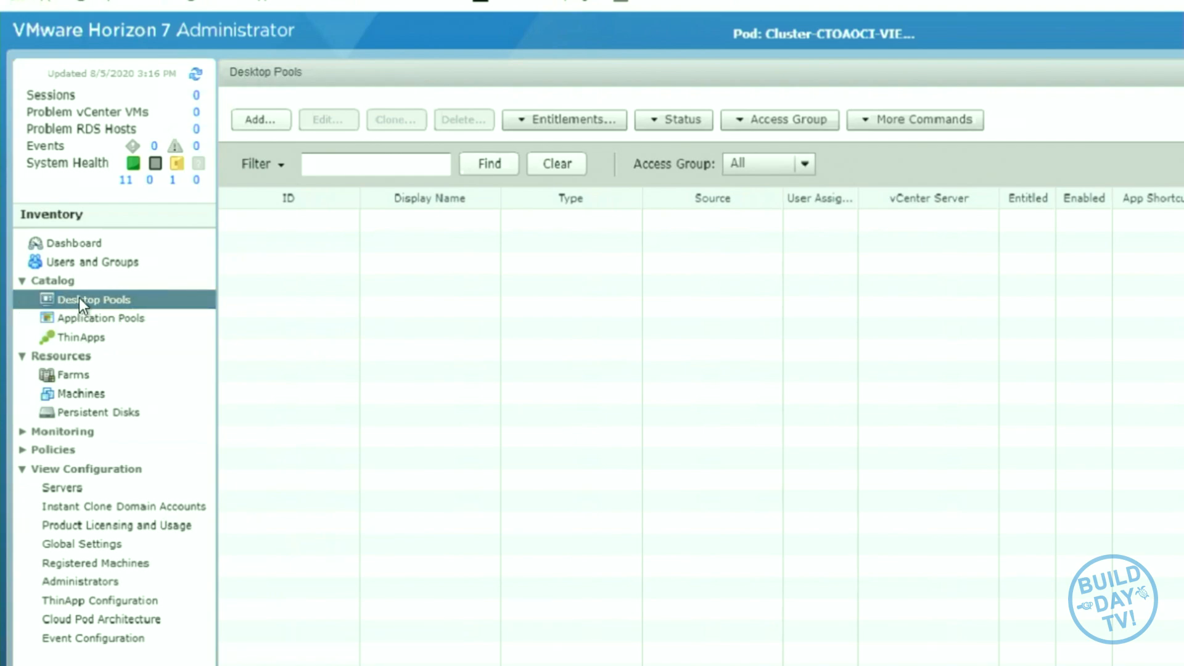
{"action": "left_click", "coordinate": [259, 119]}
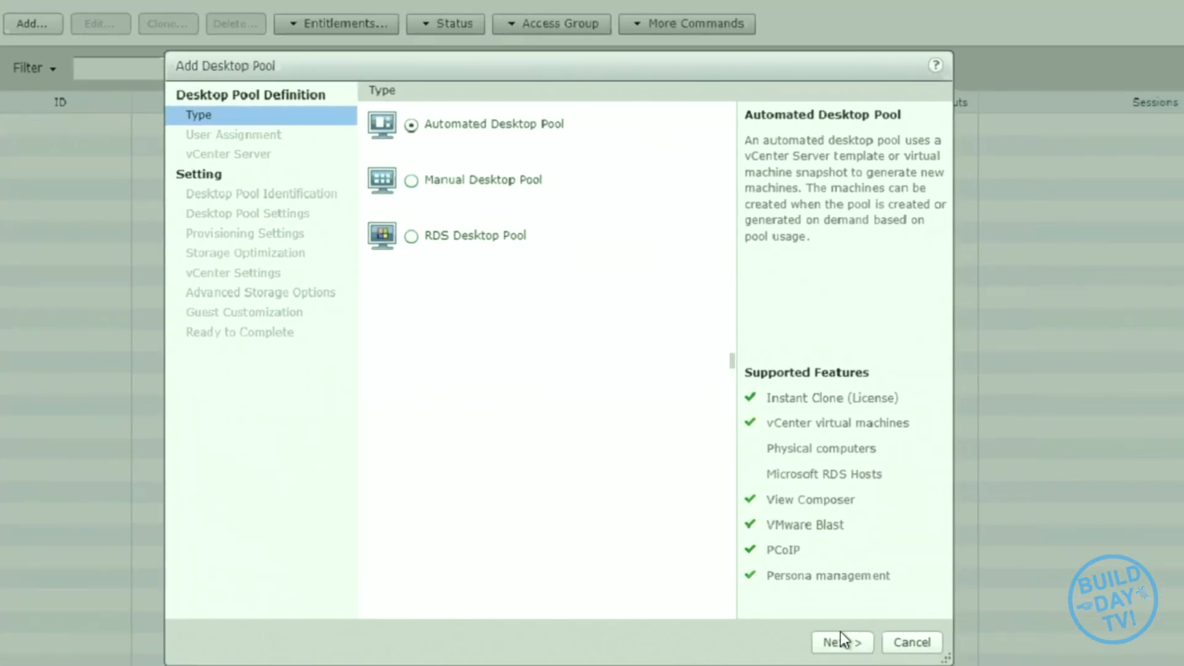
{"action": "left_click", "coordinate": [846, 642]}
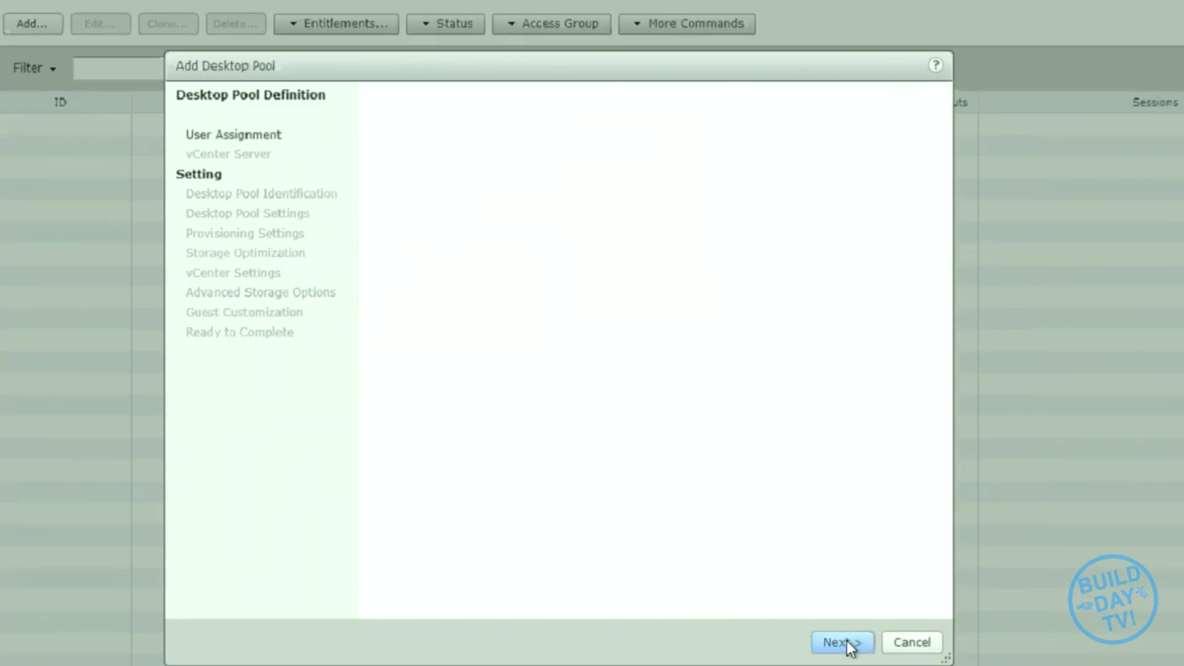
{"action": "left_click", "coordinate": [771, 642]}
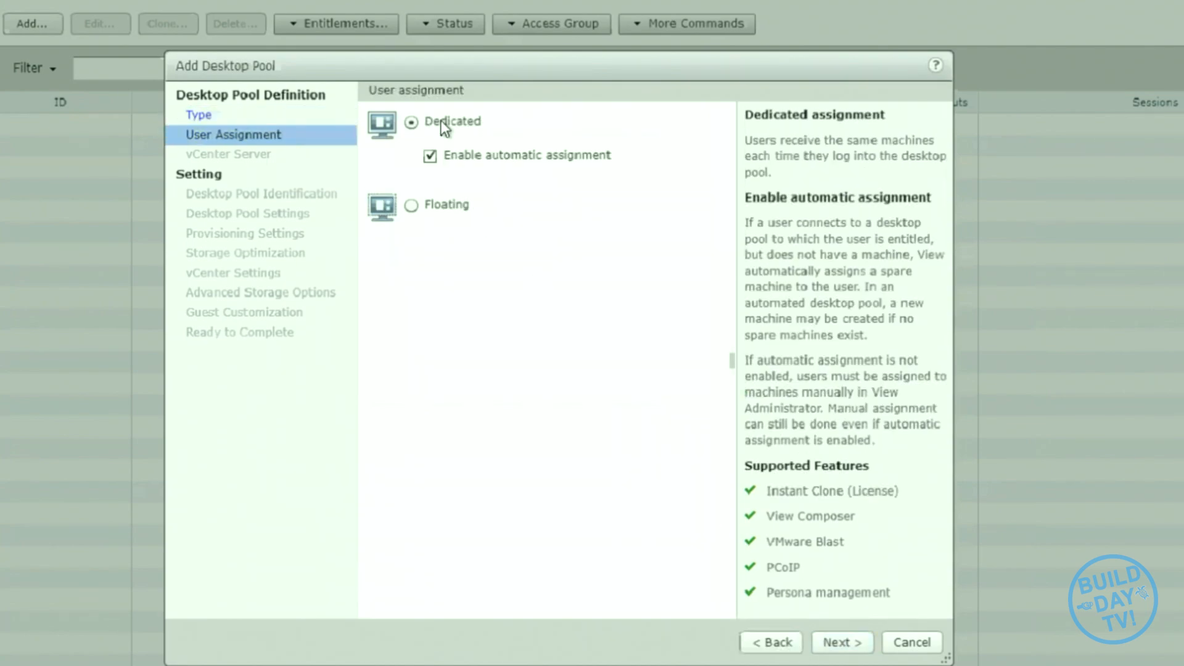
- Set the pool's user assignment to Floating and accept instant clones on the listed vCenter Server
{"action": "left_click", "coordinate": [411, 206]}
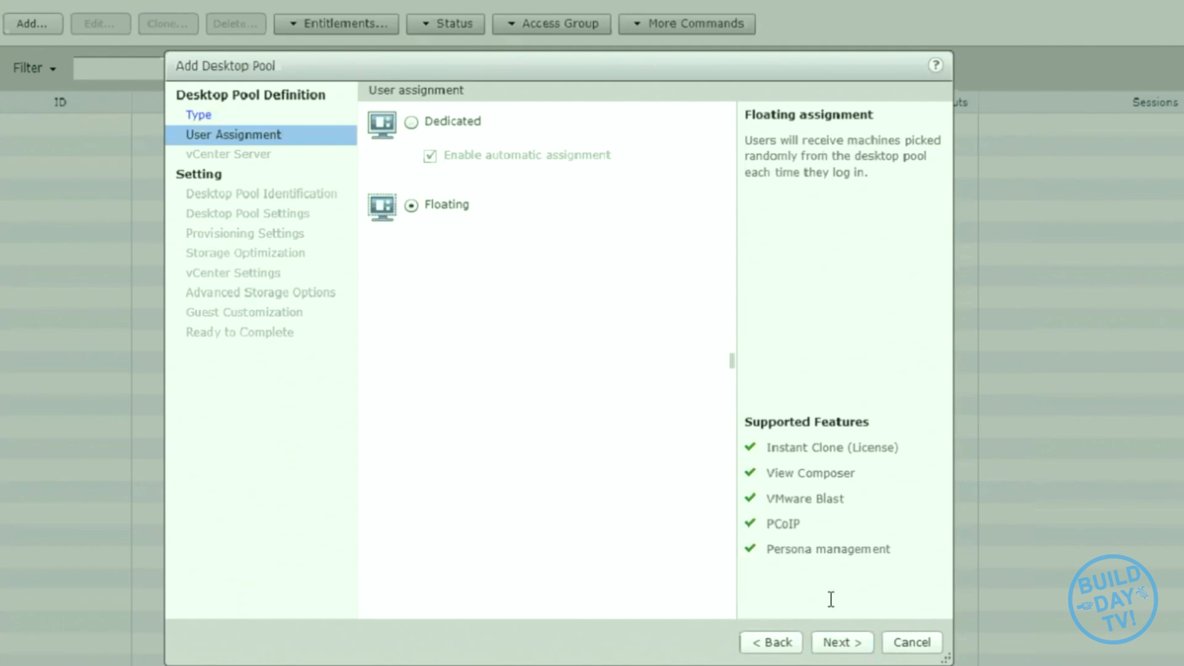
{"action": "left_click", "coordinate": [849, 646]}
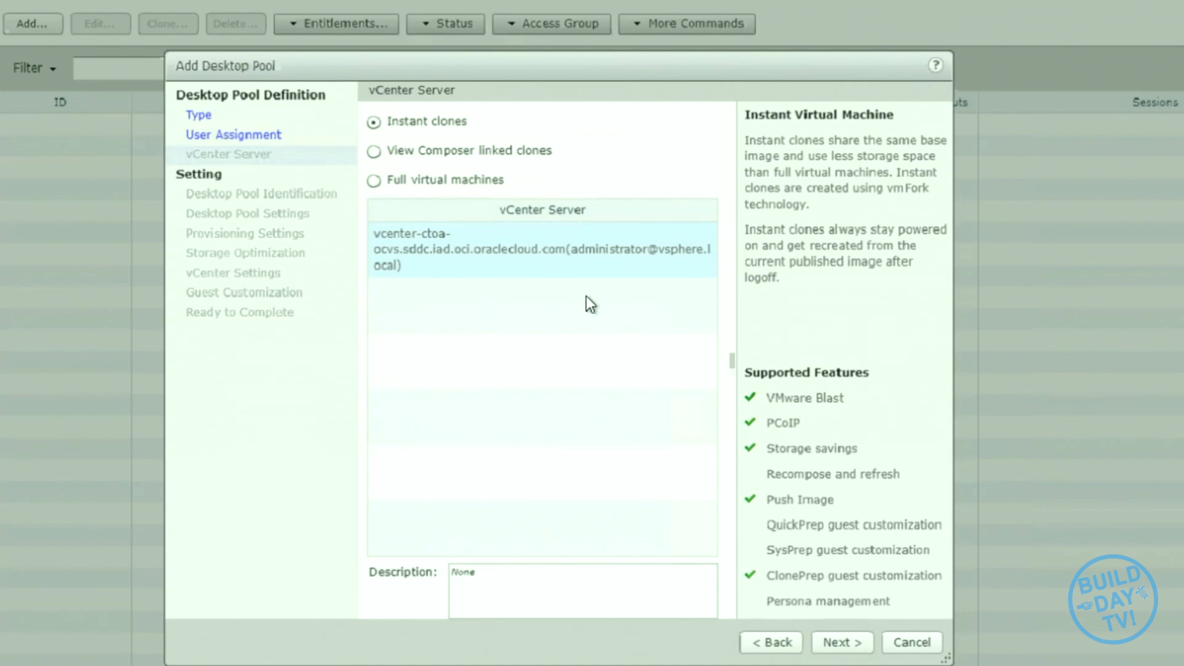
{"action": "left_click", "coordinate": [834, 645]}
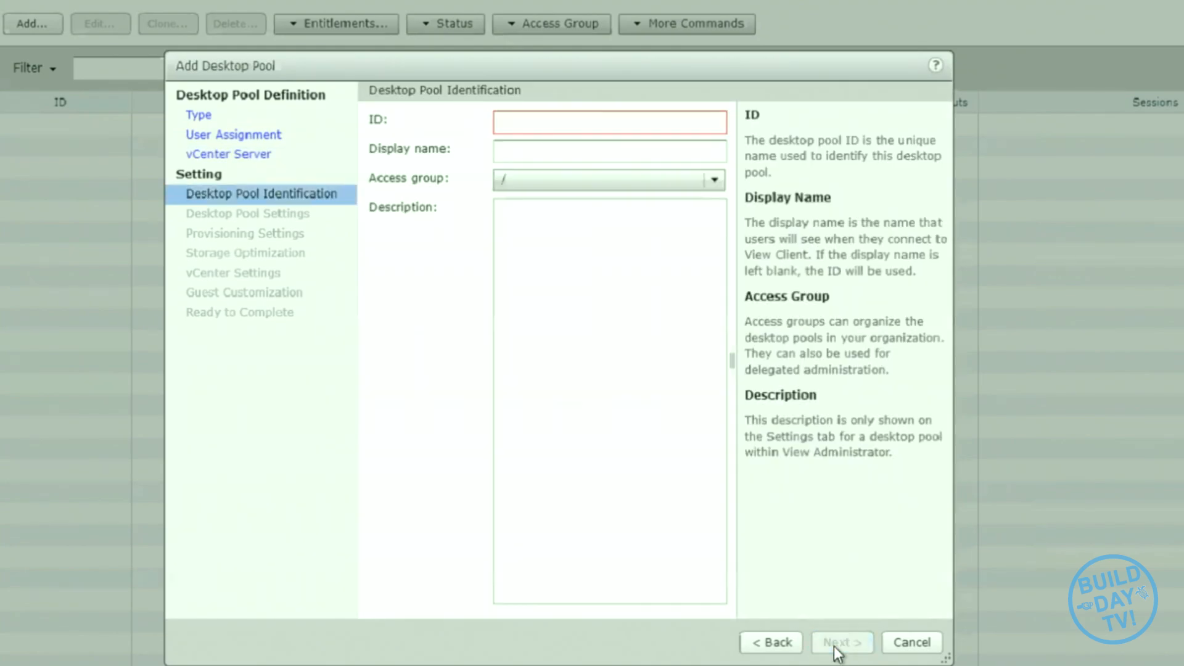
- Identify the desktop pool with the ID OCIInstantClone and the display name VDI-OCI
{"action": "left_click", "coordinate": [547, 124]}
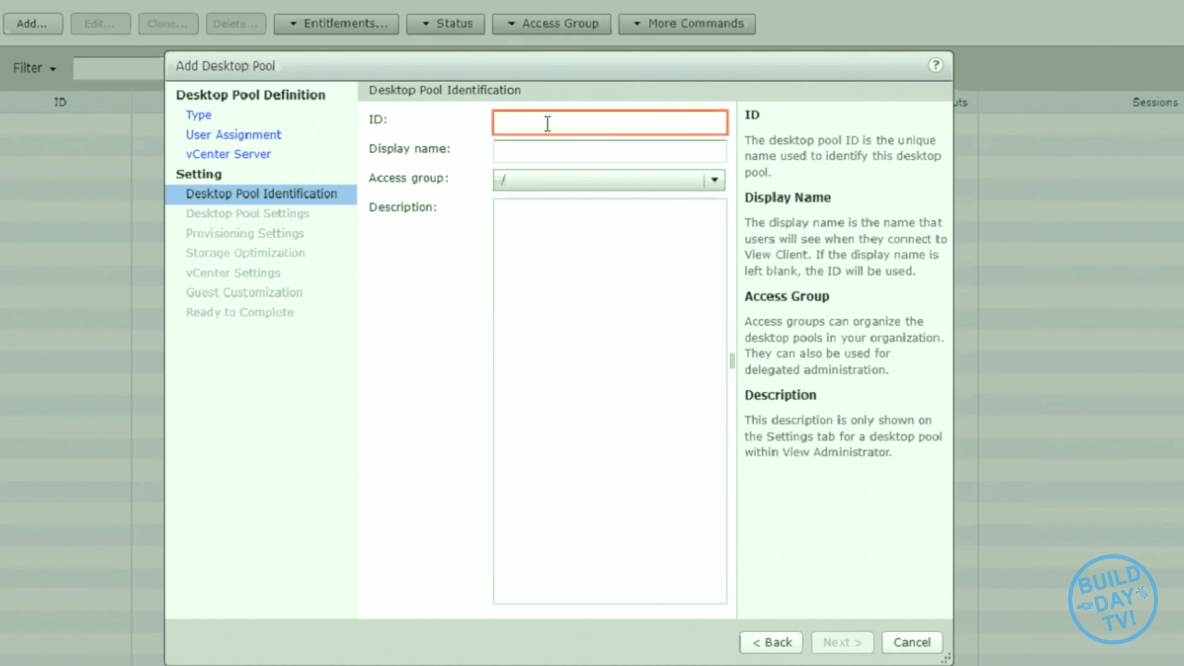
{"action": "type", "text": "OCII"}
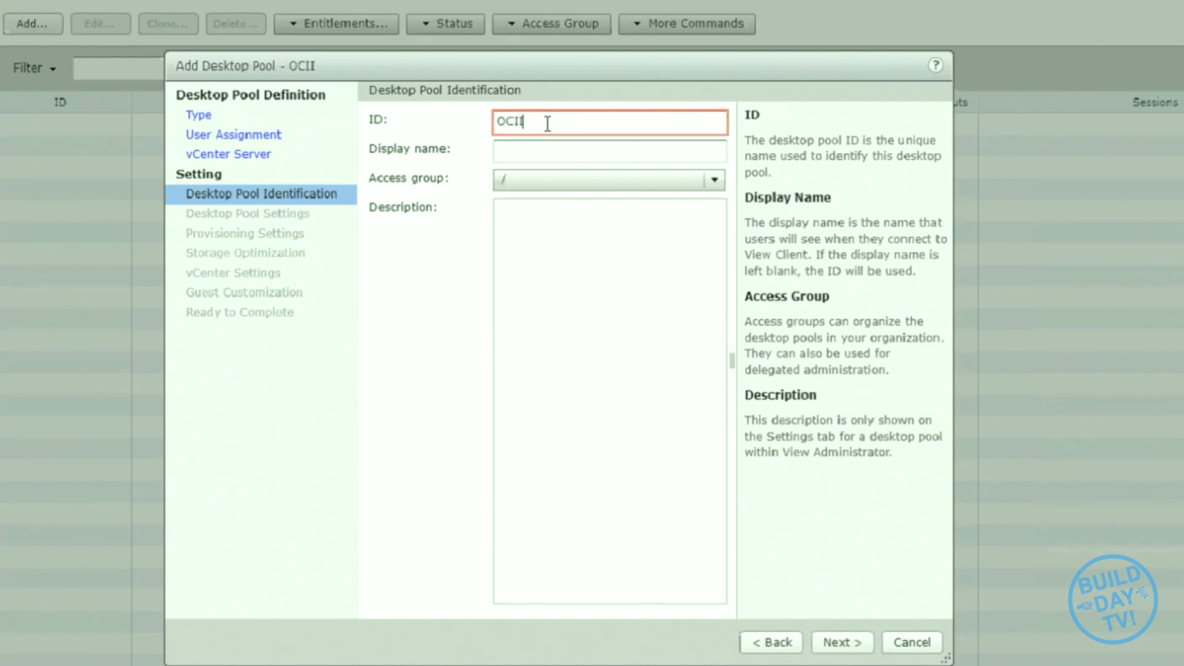
{"action": "type", "text": "nstantClo"}
{"action": "type", "text": "ne"}
{"action": "key", "text": "Tab"}
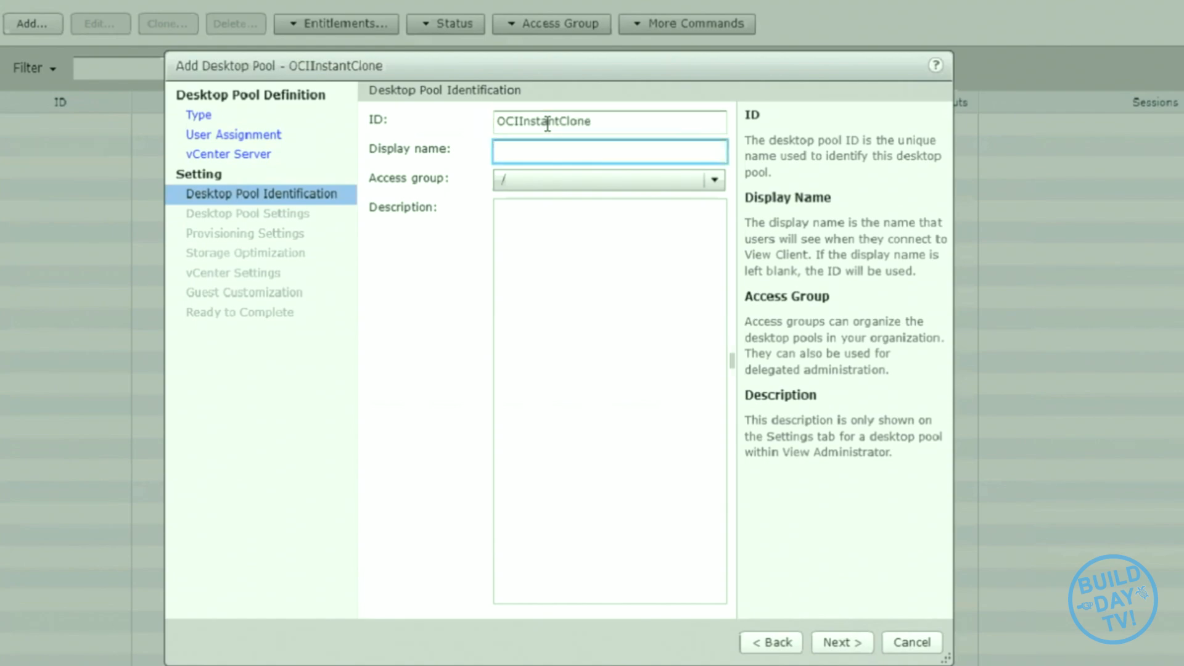
{"action": "type", "text": "VDI-OCI"}
{"action": "left_click", "coordinate": [835, 645]}
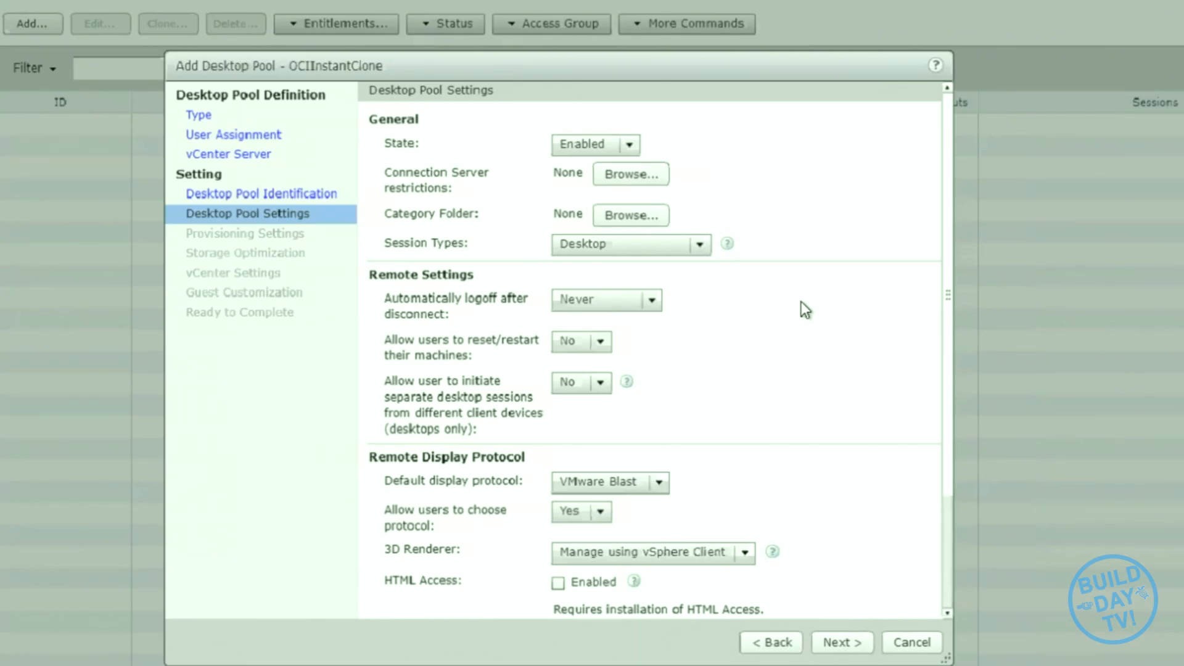
- Enable HTML Access in the desktop pool settings and accept the remaining defaults
{"action": "scroll", "coordinate": [801, 301], "scroll_direction": "down", "scroll_amount": 1}
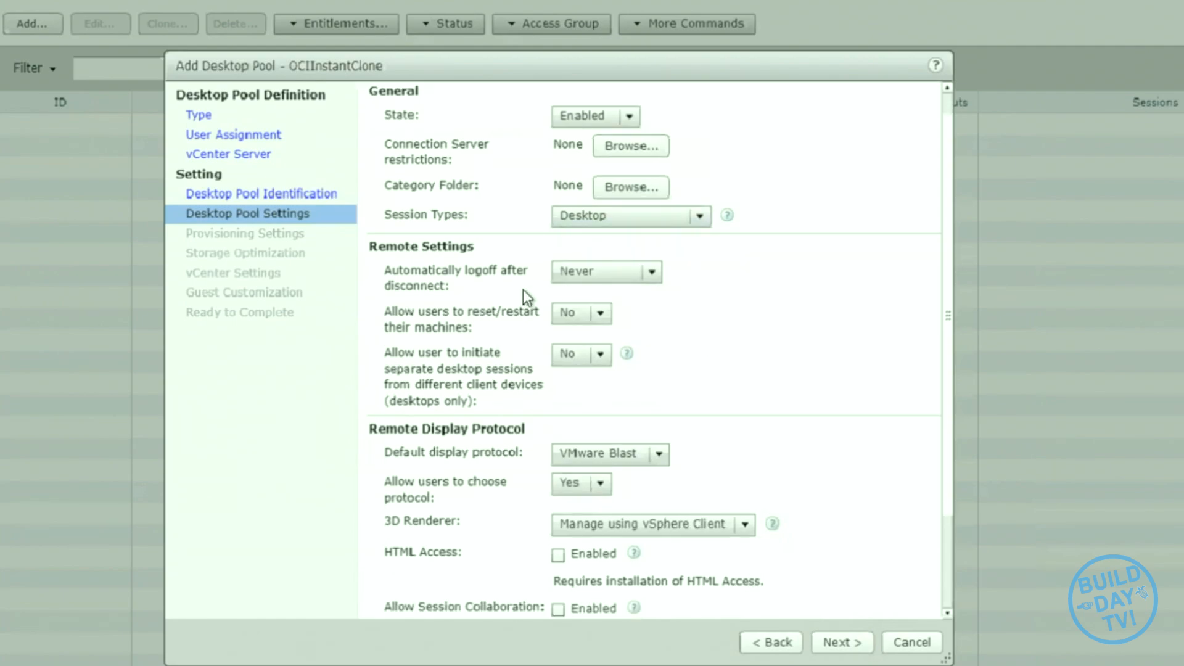
{"action": "scroll", "coordinate": [750, 333], "scroll_direction": "down", "scroll_amount": 4}
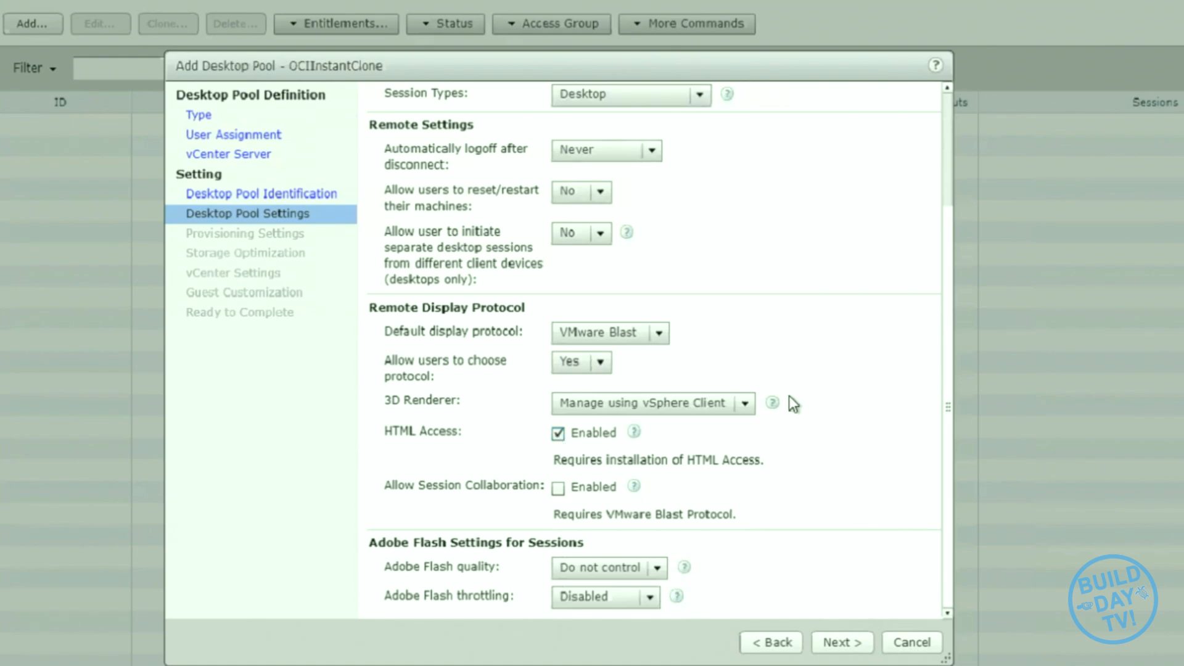
{"action": "scroll", "coordinate": [839, 516], "scroll_direction": "up", "scroll_amount": 2}
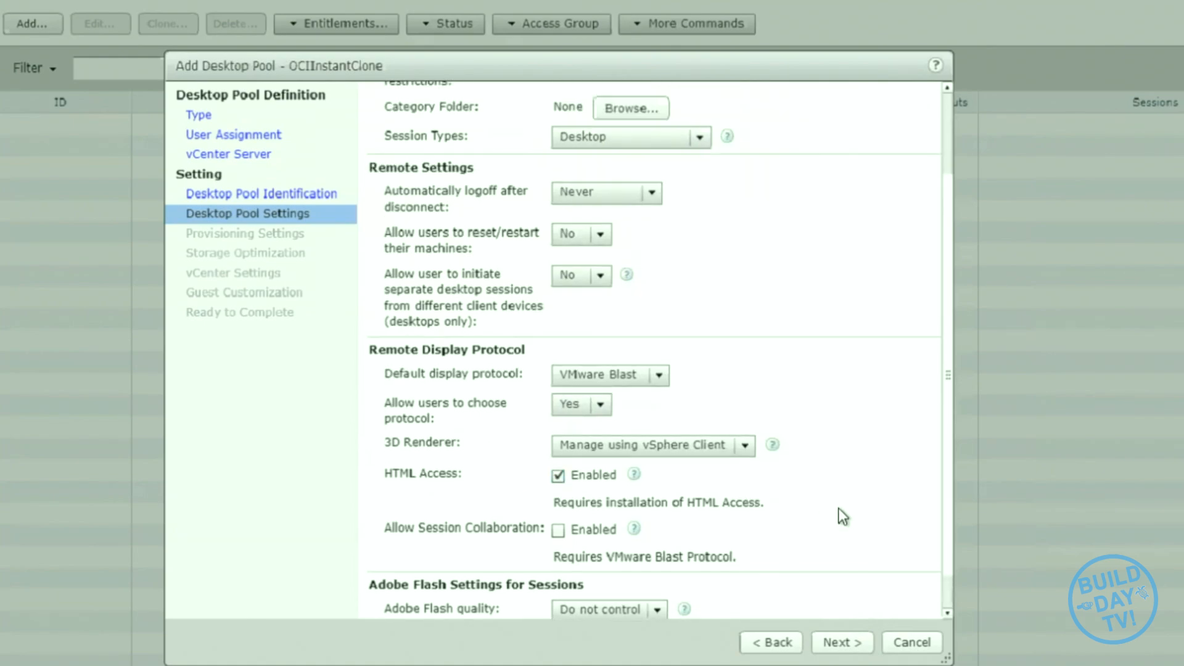
{"action": "scroll", "coordinate": [844, 515], "scroll_direction": "up", "scroll_amount": 2}
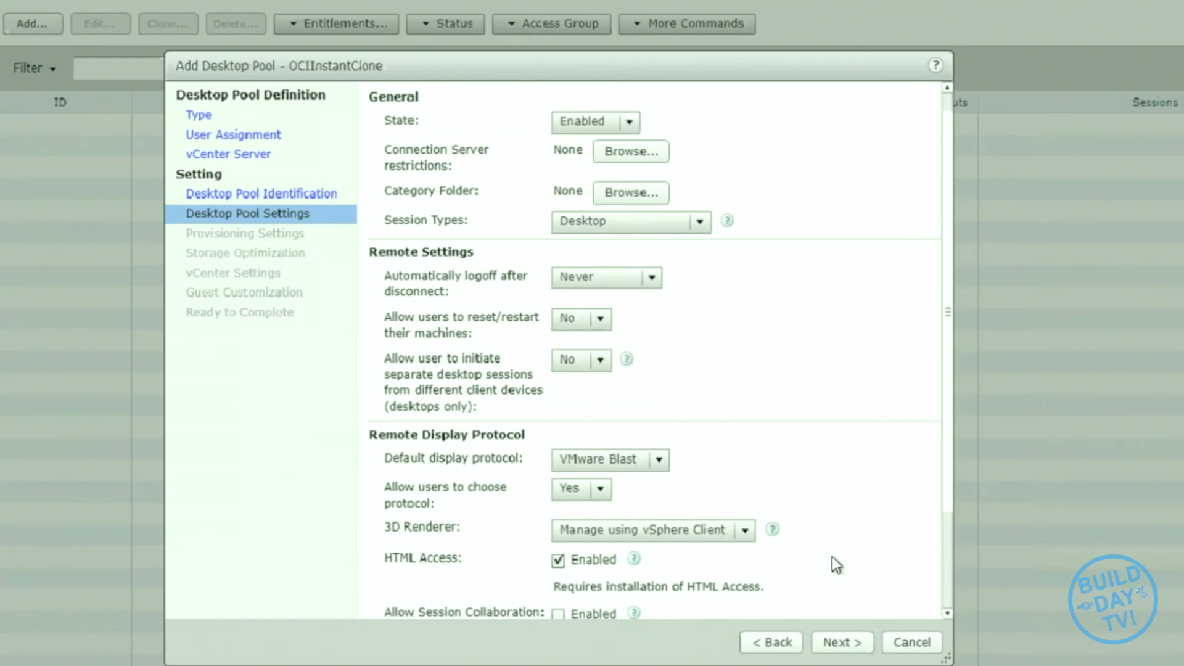
{"action": "scroll", "coordinate": [832, 558], "scroll_direction": "down", "scroll_amount": 4}
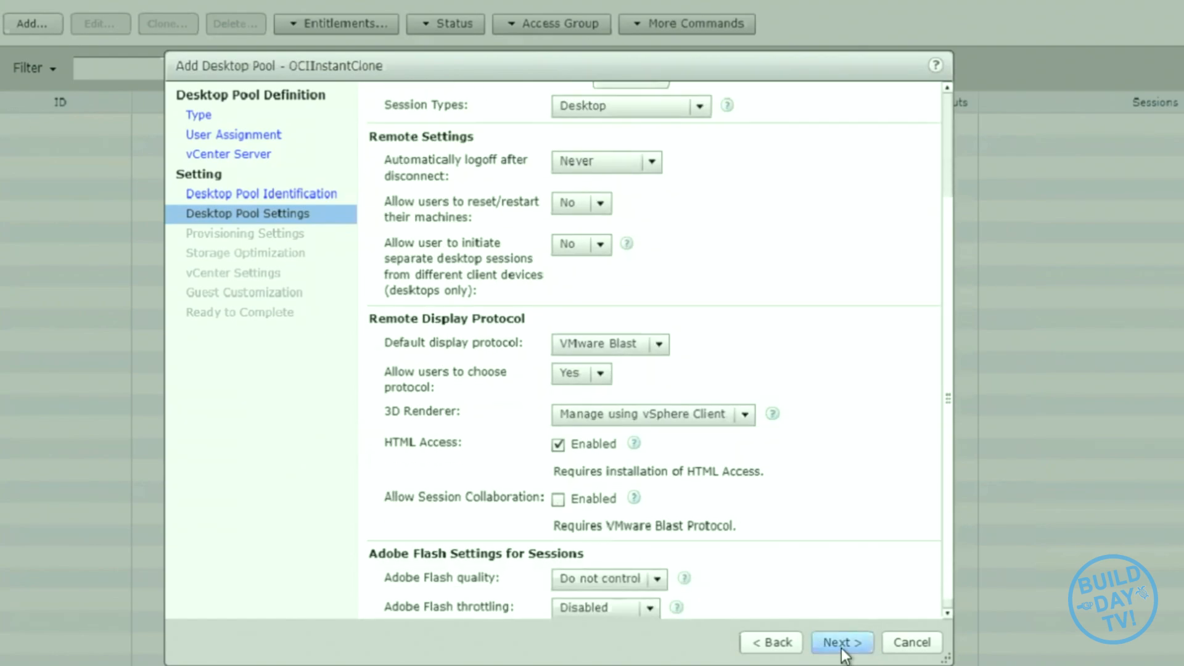
{"action": "left_click", "coordinate": [843, 645]}
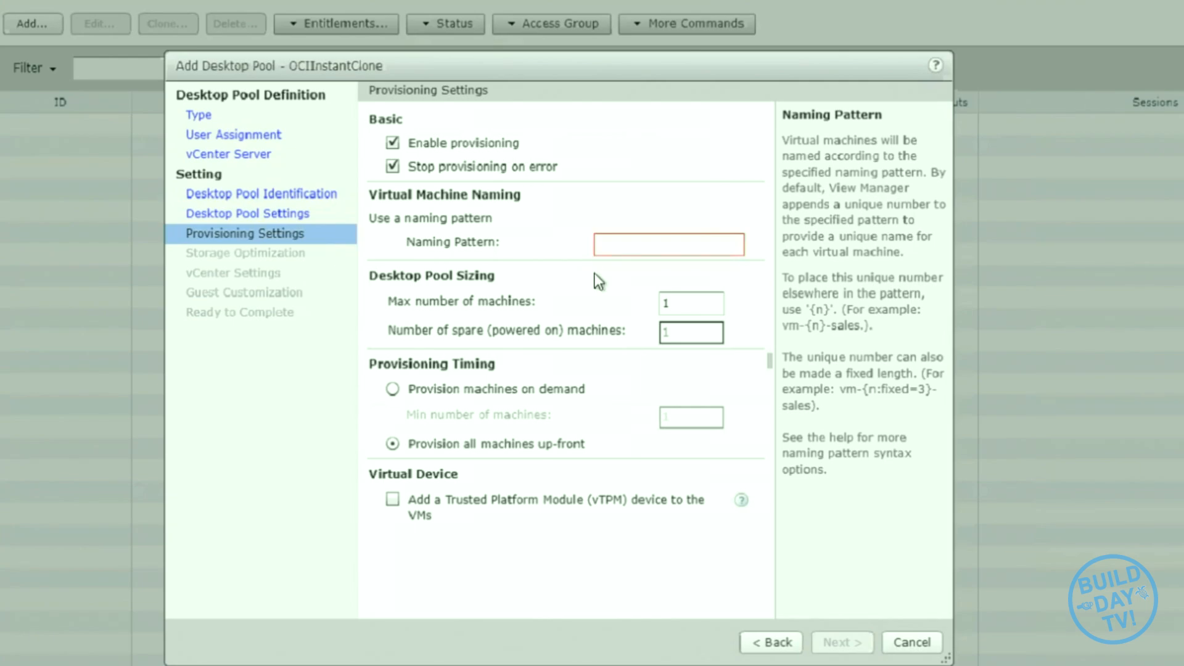
- Set the virtual machine naming pattern to OCI-VDI-{n:fixed=3} and the maximum number of machines to 5
{"action": "left_click", "coordinate": [645, 241]}
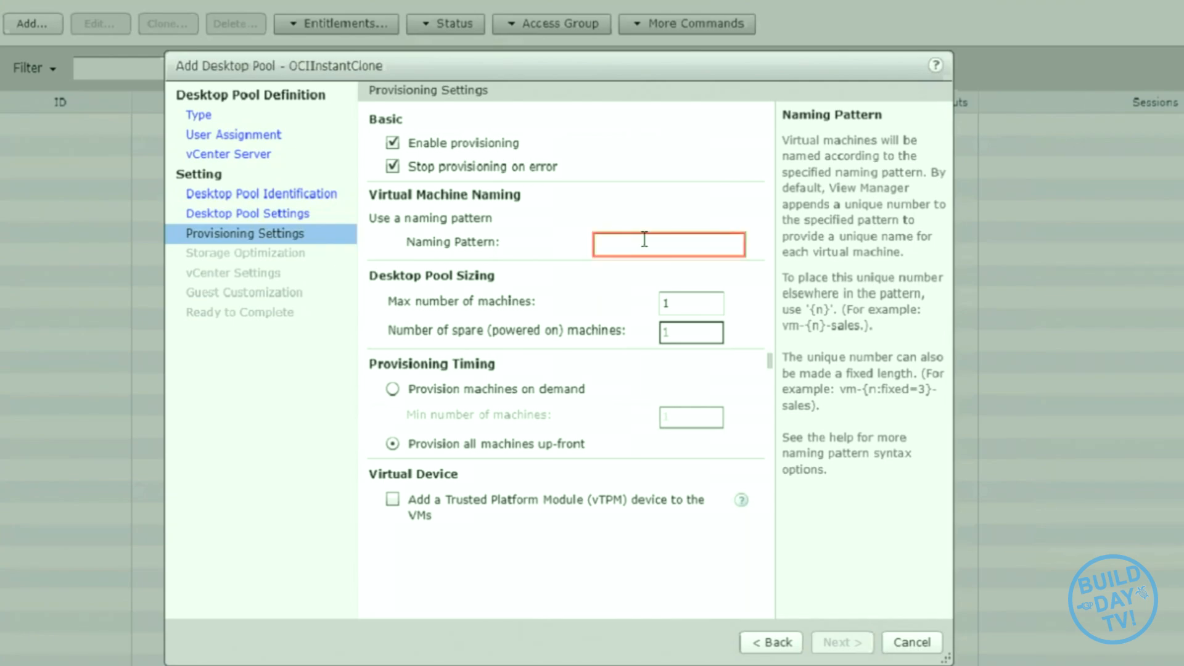
{"action": "type", "text": "OCI-VDI-{"}
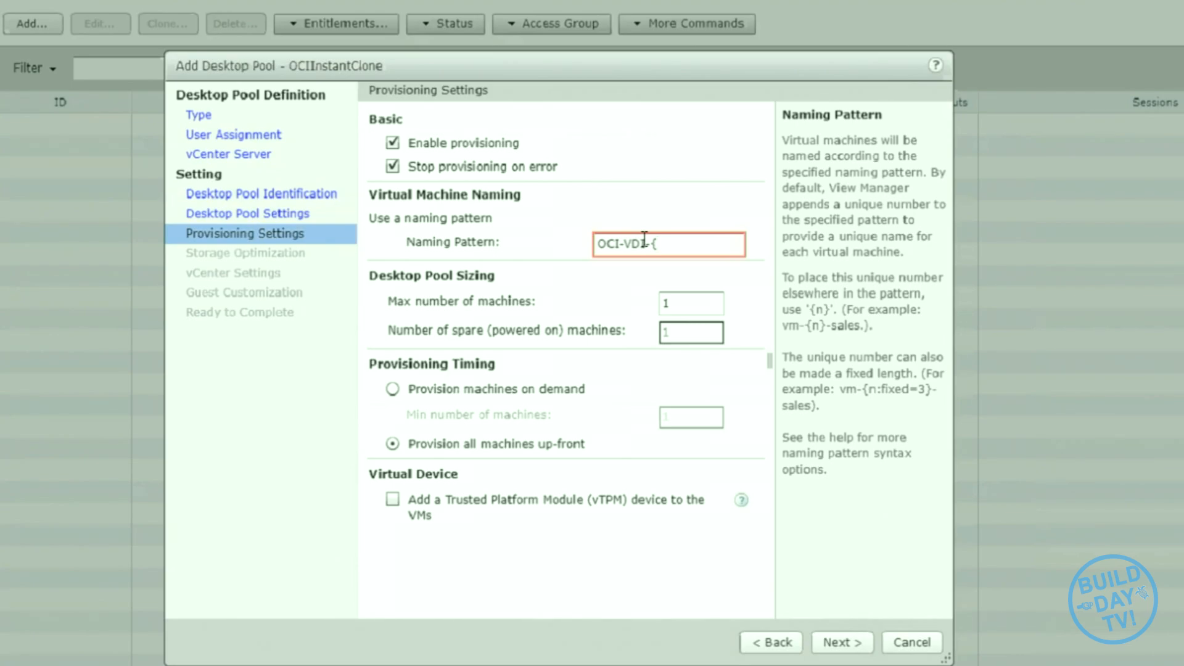
{"action": "type", "text": "n:fixed=3}"}
{"action": "left_click", "coordinate": [700, 306]}
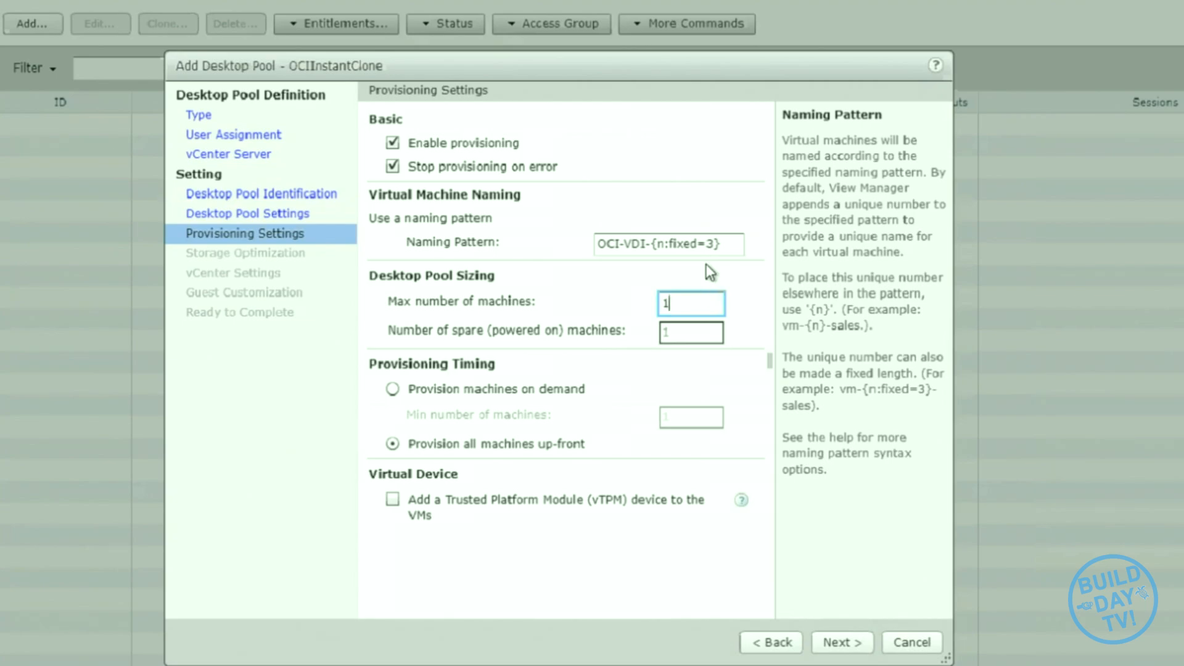
{"action": "type", "text": "5"}
{"action": "left_click", "coordinate": [849, 642]}
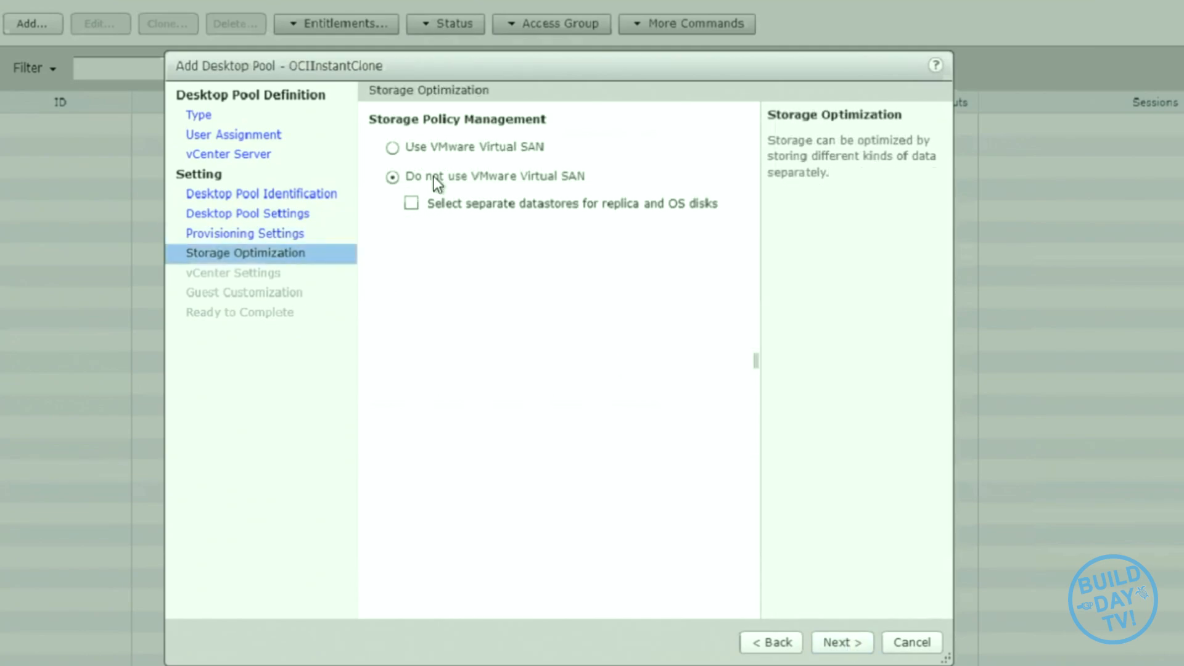
- Set the pool's storage policy to use VMware Virtual SAN and choose InstantCloneGold as the parent VM
{"action": "left_click", "coordinate": [393, 148]}
{"action": "left_click", "coordinate": [838, 642]}
{"action": "left_click", "coordinate": [802, 144]}
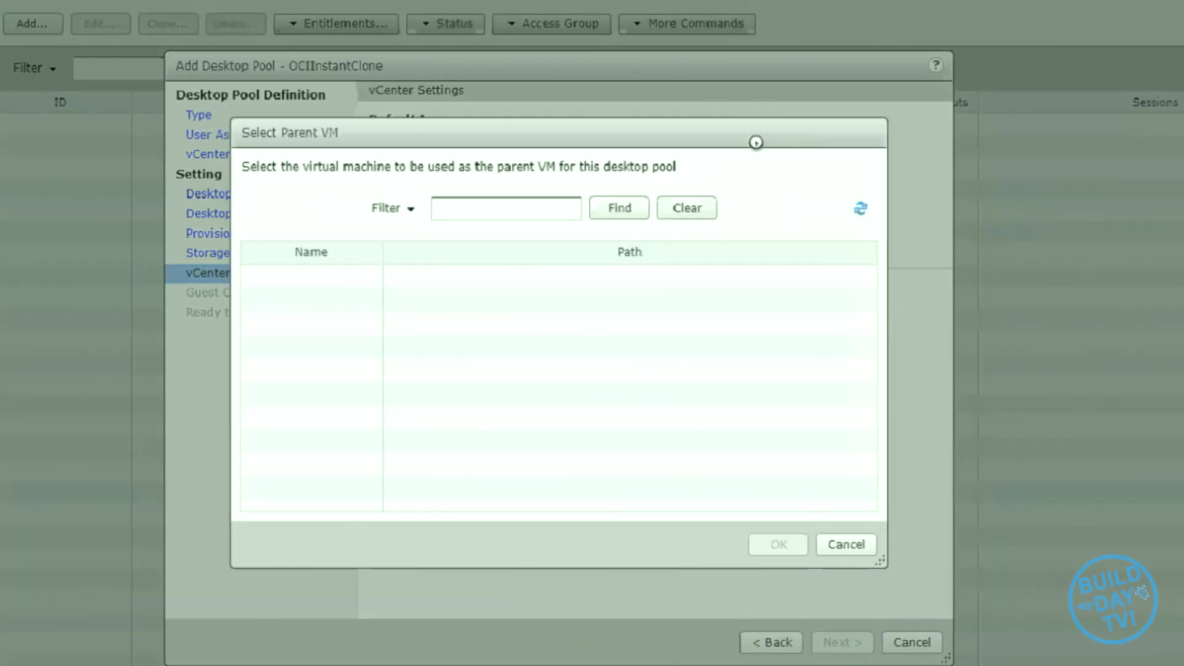
{"action": "left_click", "coordinate": [339, 279]}
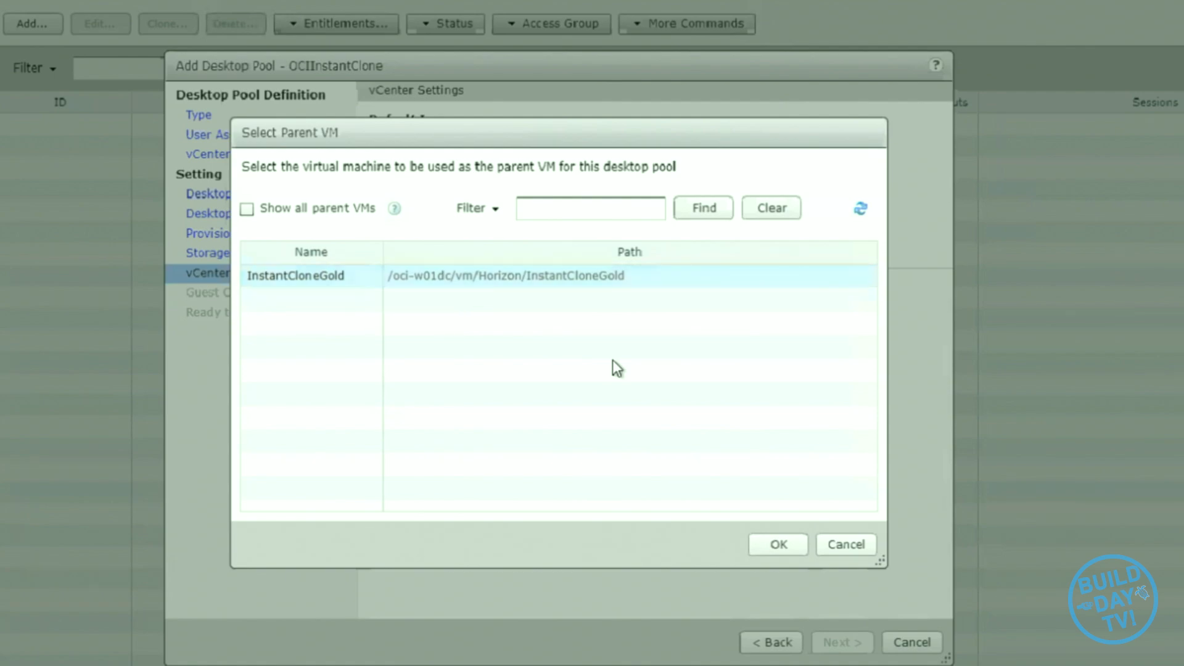
{"action": "left_click", "coordinate": [779, 544]}
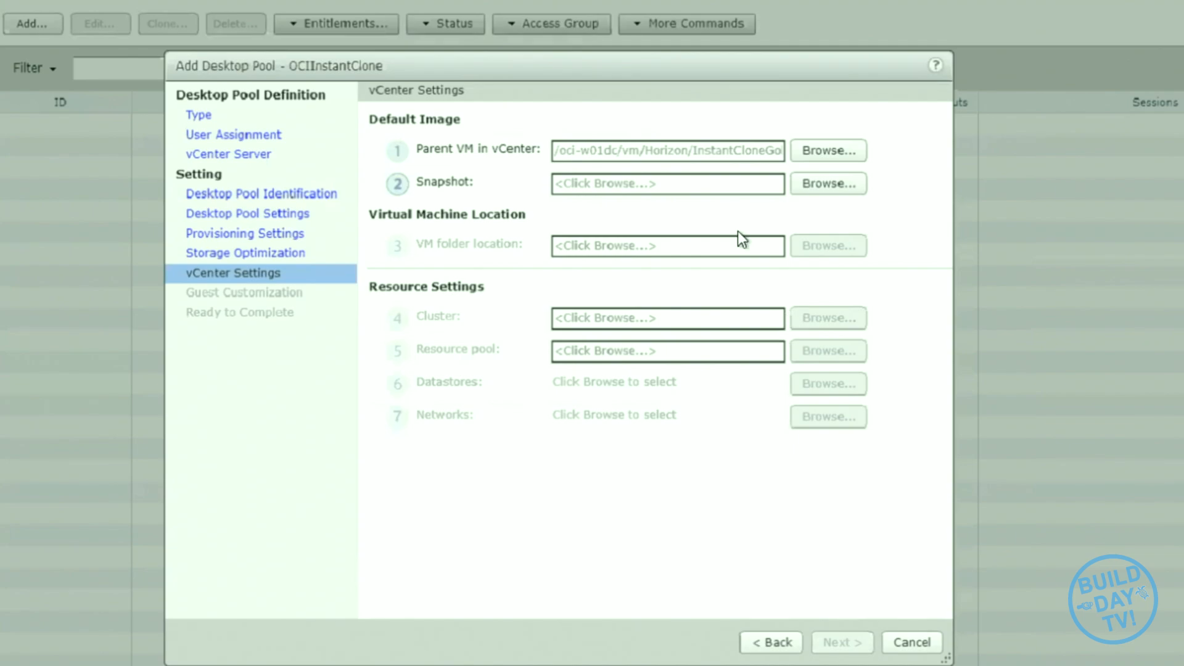
- Choose InstantClone as the default image snapshot and the Horizon folder as the virtual machine location
{"action": "left_click", "coordinate": [820, 185]}
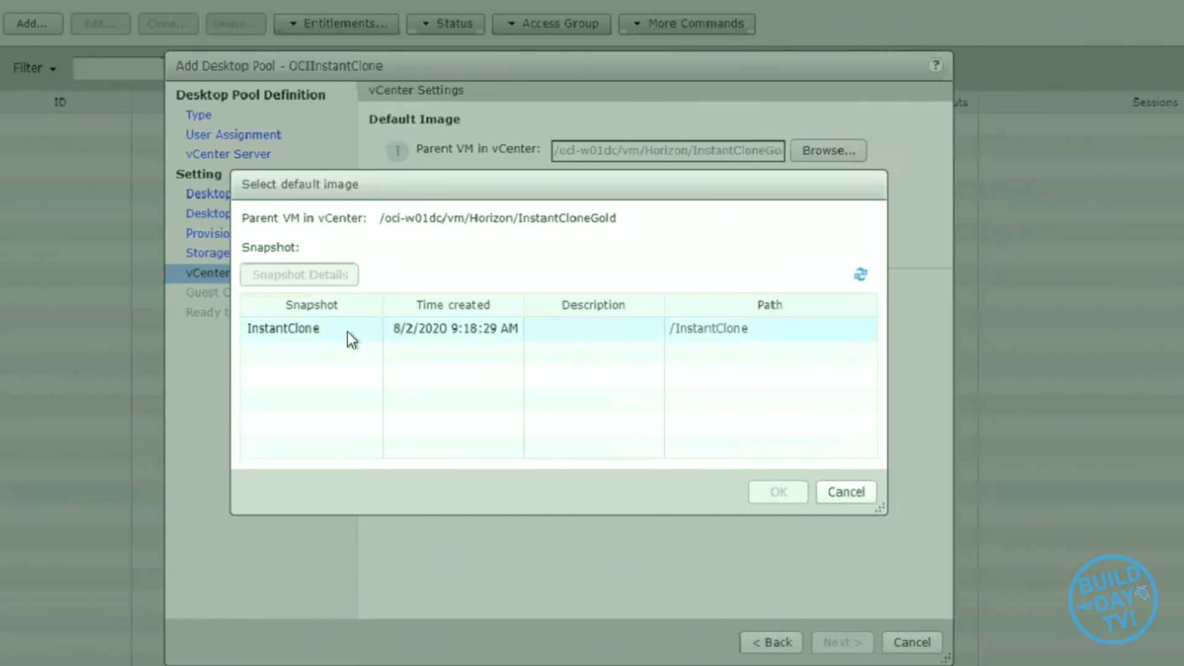
{"action": "left_click", "coordinate": [347, 331]}
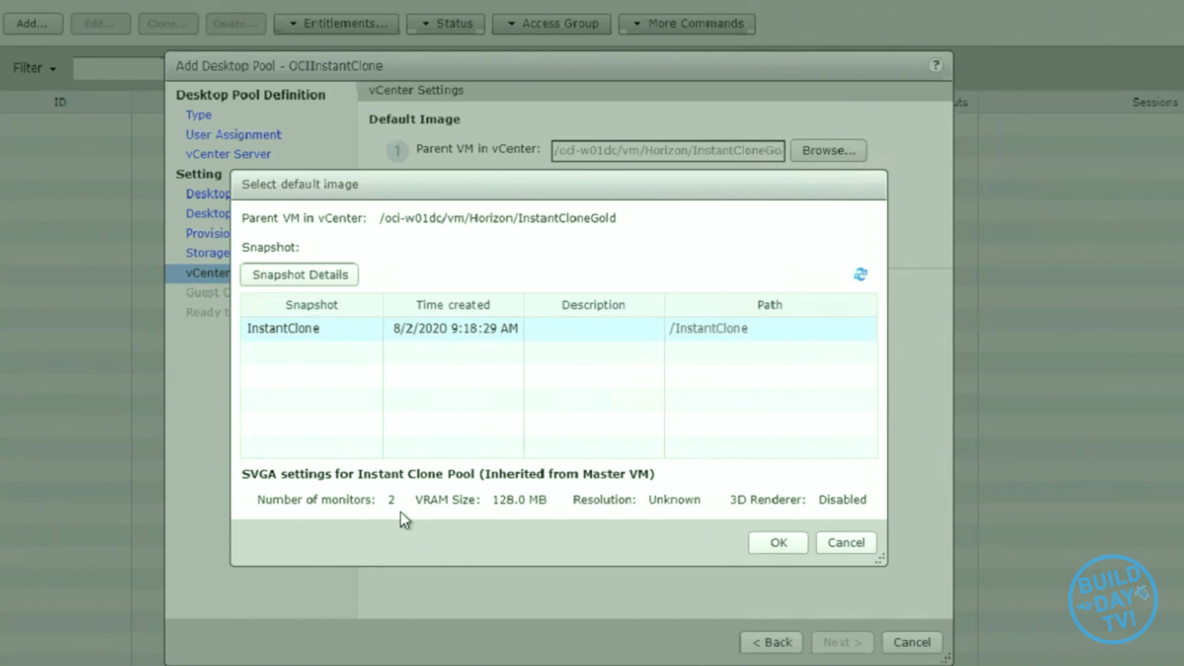
{"action": "left_click", "coordinate": [770, 547]}
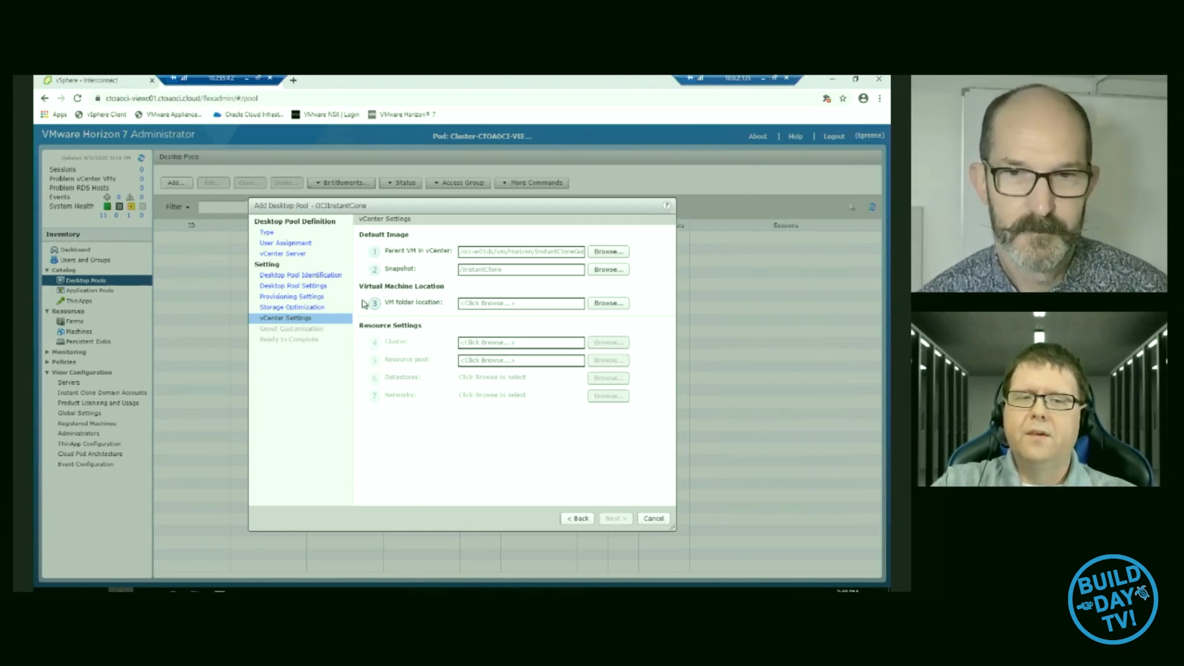
{"action": "left_click", "coordinate": [596, 303]}
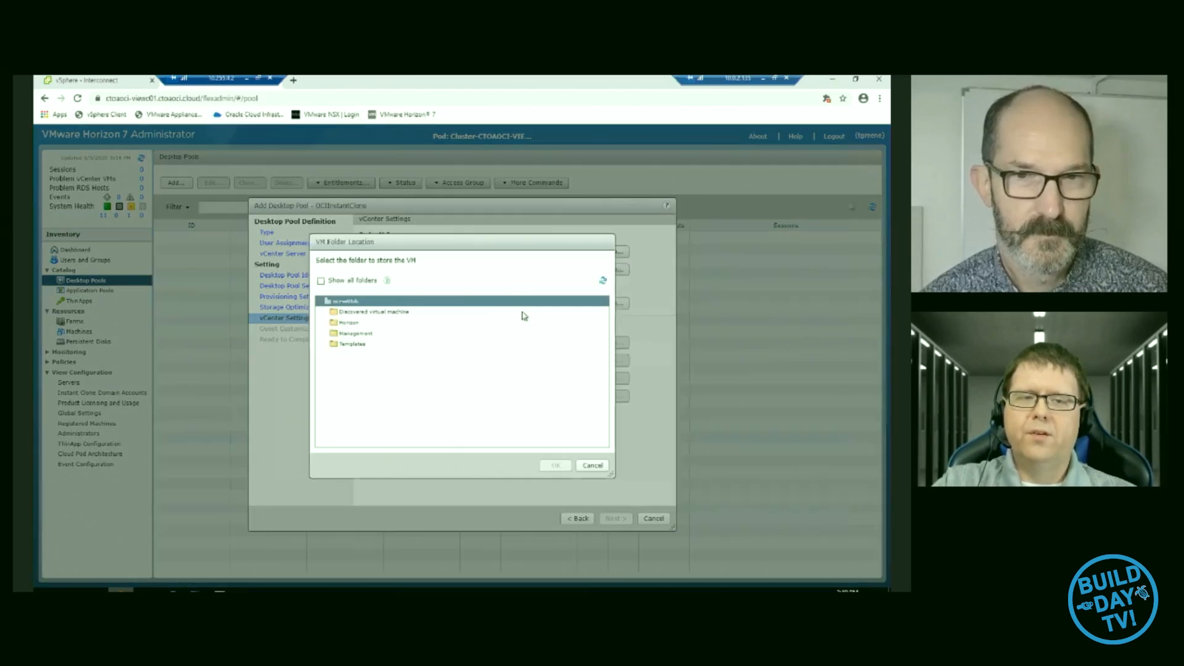
{"action": "left_click", "coordinate": [518, 321]}
{"action": "left_click", "coordinate": [333, 282]}
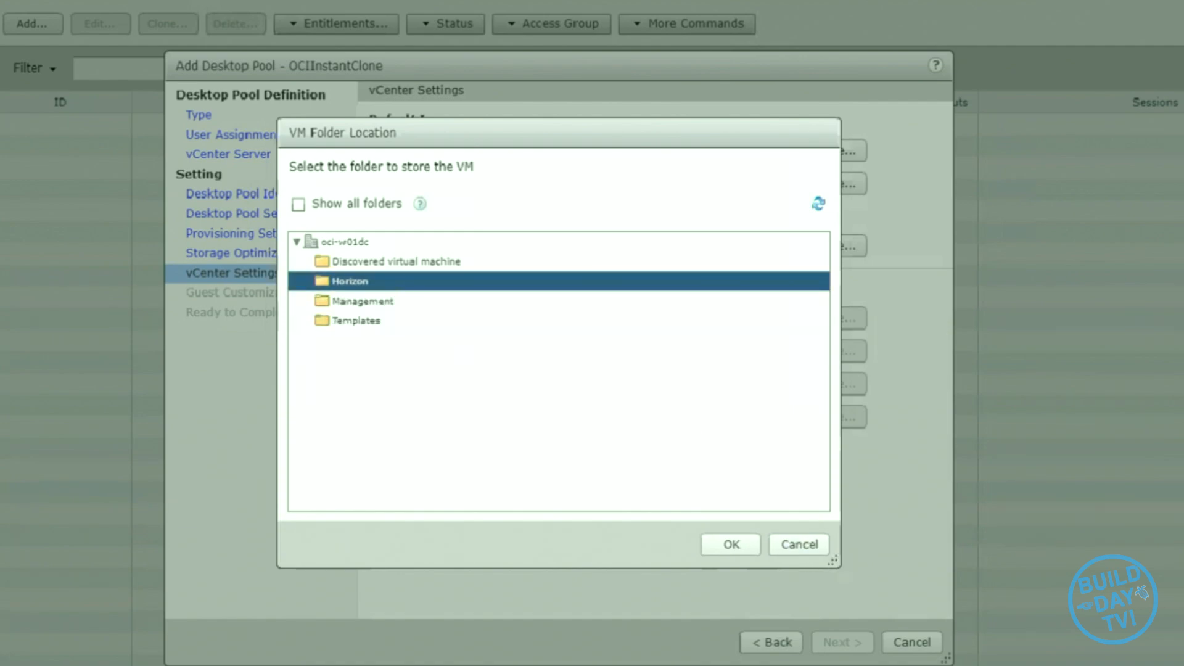
{"action": "left_click", "coordinate": [734, 549]}
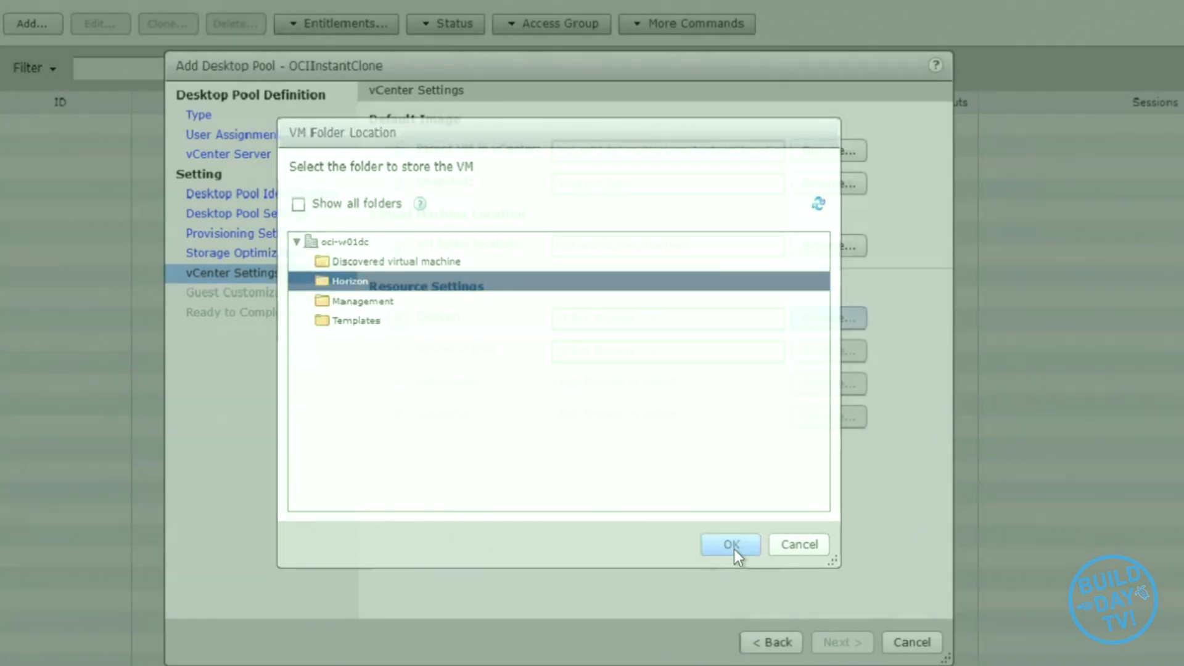
- Assign the desktop pool to the oci01-w01-consolidated01 cluster and its Workload resource pool
{"action": "left_click", "coordinate": [825, 318]}
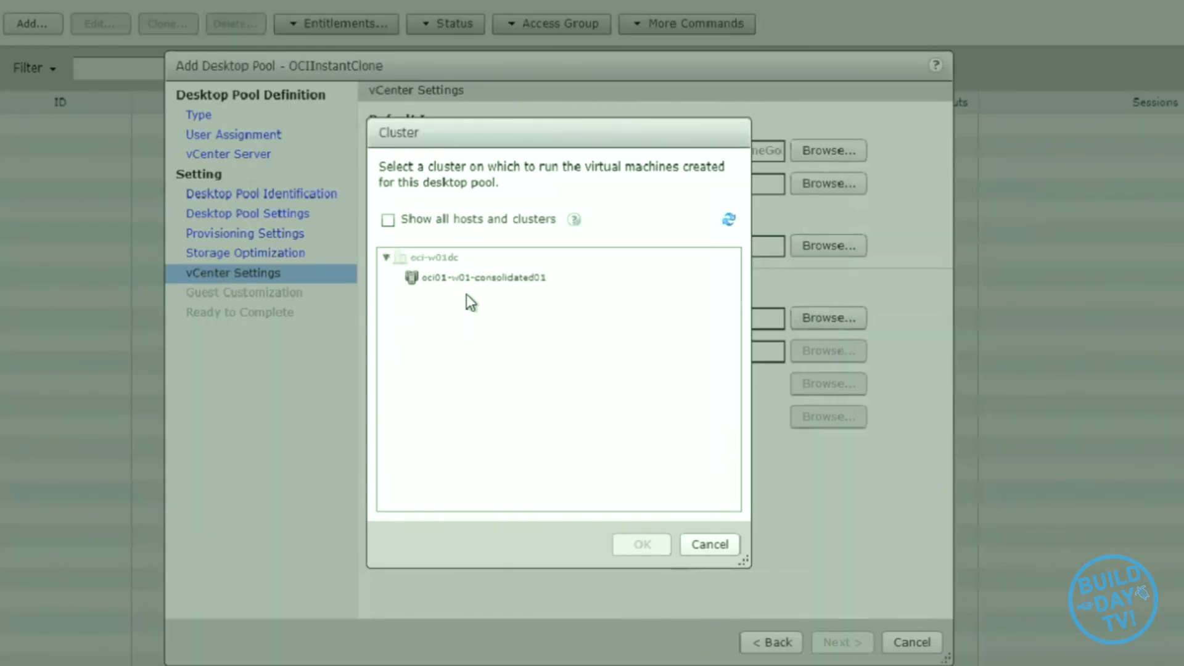
{"action": "left_click", "coordinate": [482, 279]}
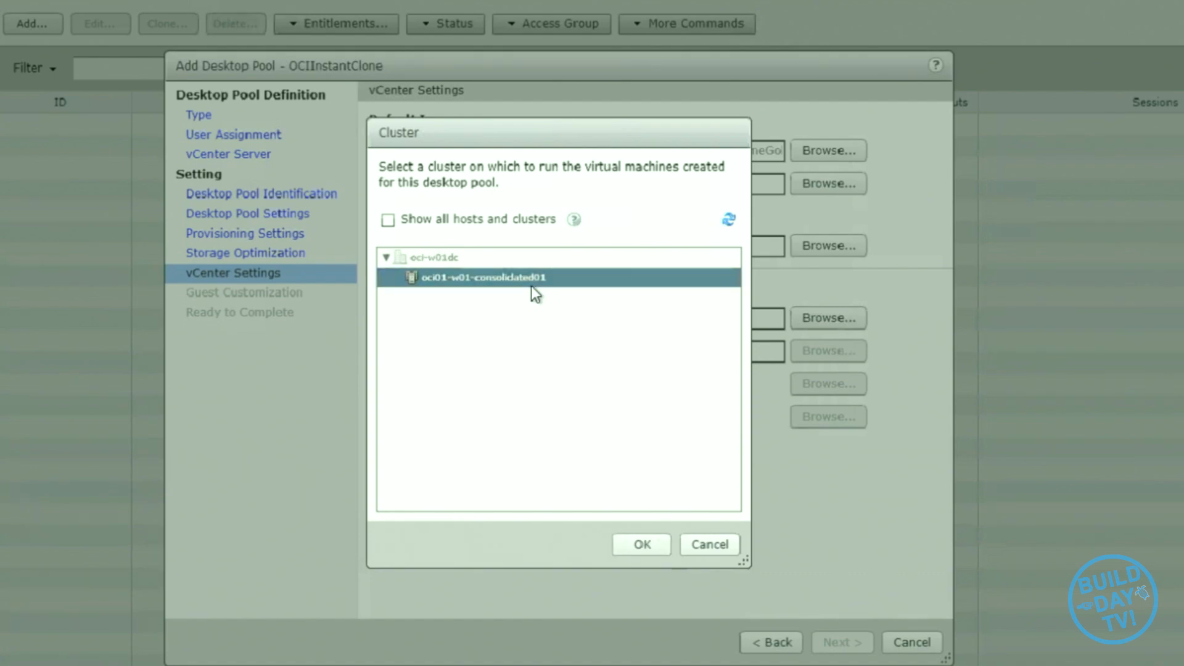
{"action": "left_click", "coordinate": [640, 543]}
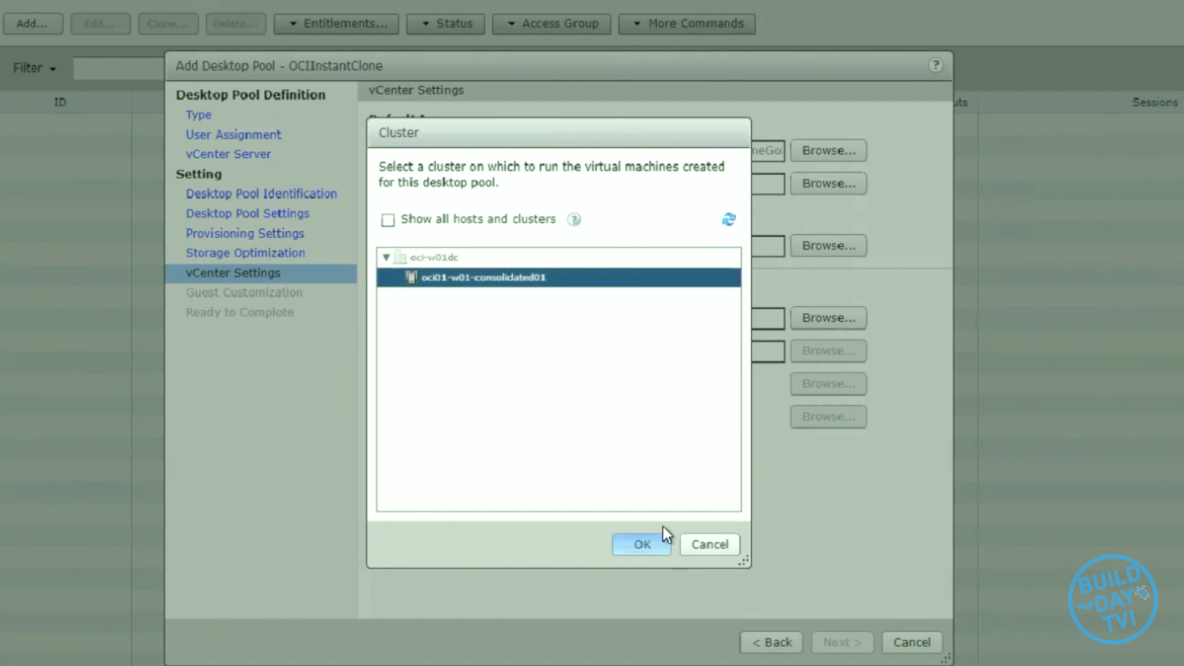
{"action": "left_click", "coordinate": [832, 353]}
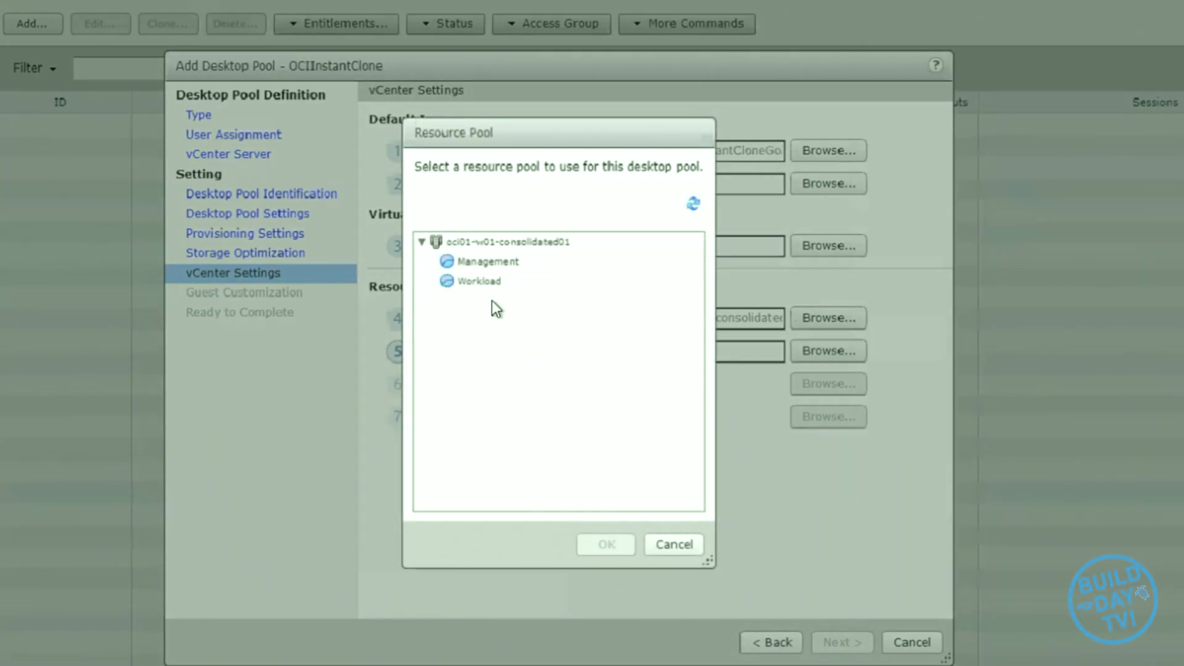
{"action": "left_click", "coordinate": [491, 285]}
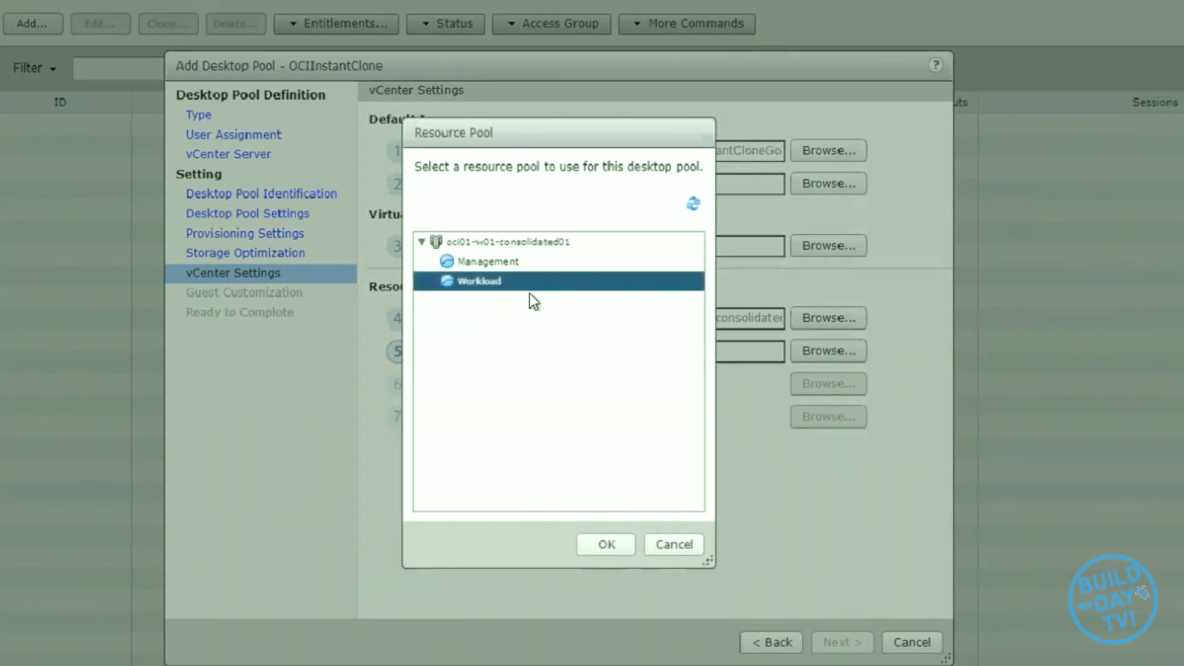
{"action": "left_click", "coordinate": [616, 549]}
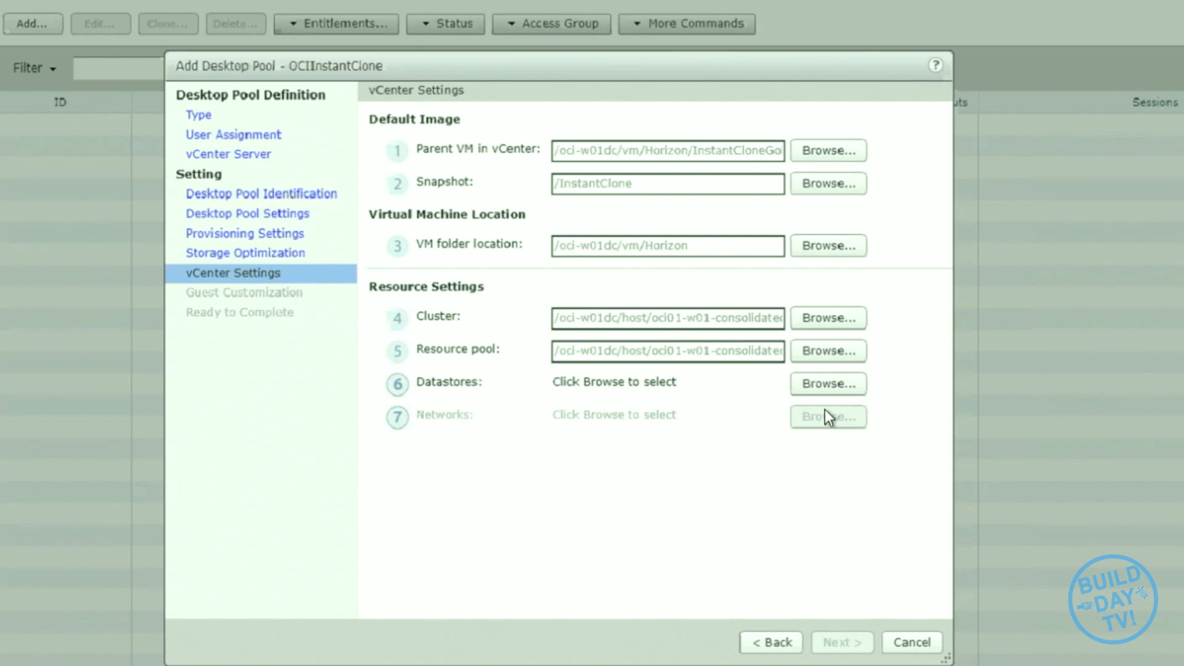
- Select vsanDatastore for the instant clones, keep the parent VM's network, and accept the vCenter settings
{"action": "left_click", "coordinate": [808, 385]}
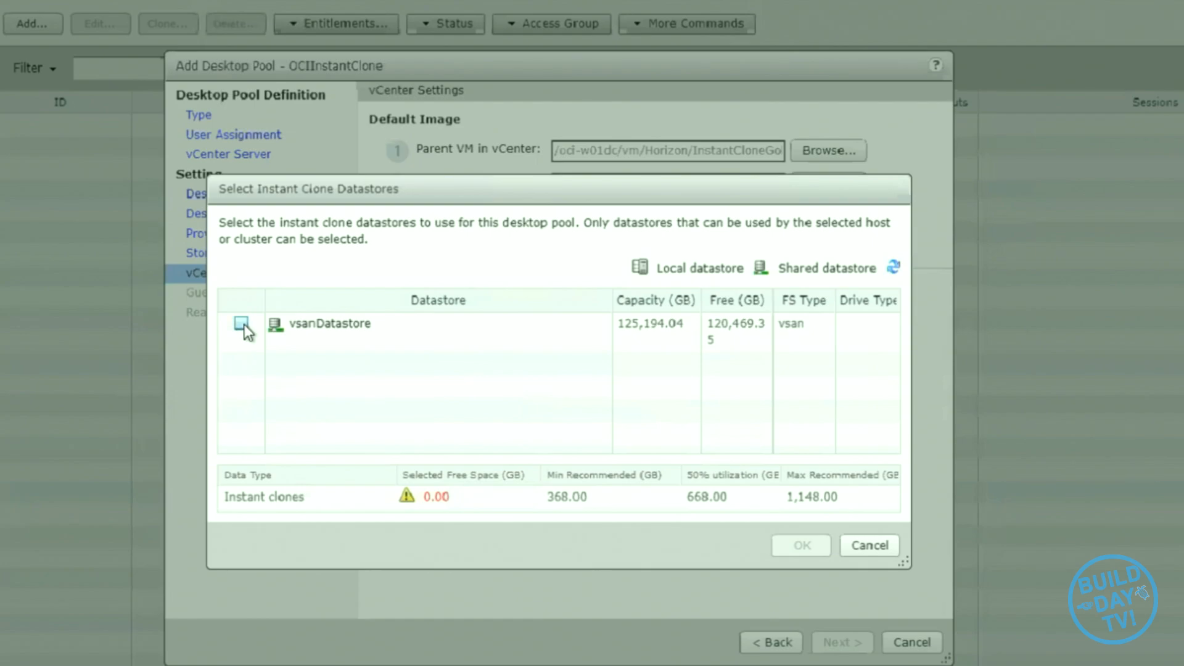
{"action": "left_click", "coordinate": [240, 323]}
{"action": "left_click", "coordinate": [798, 546]}
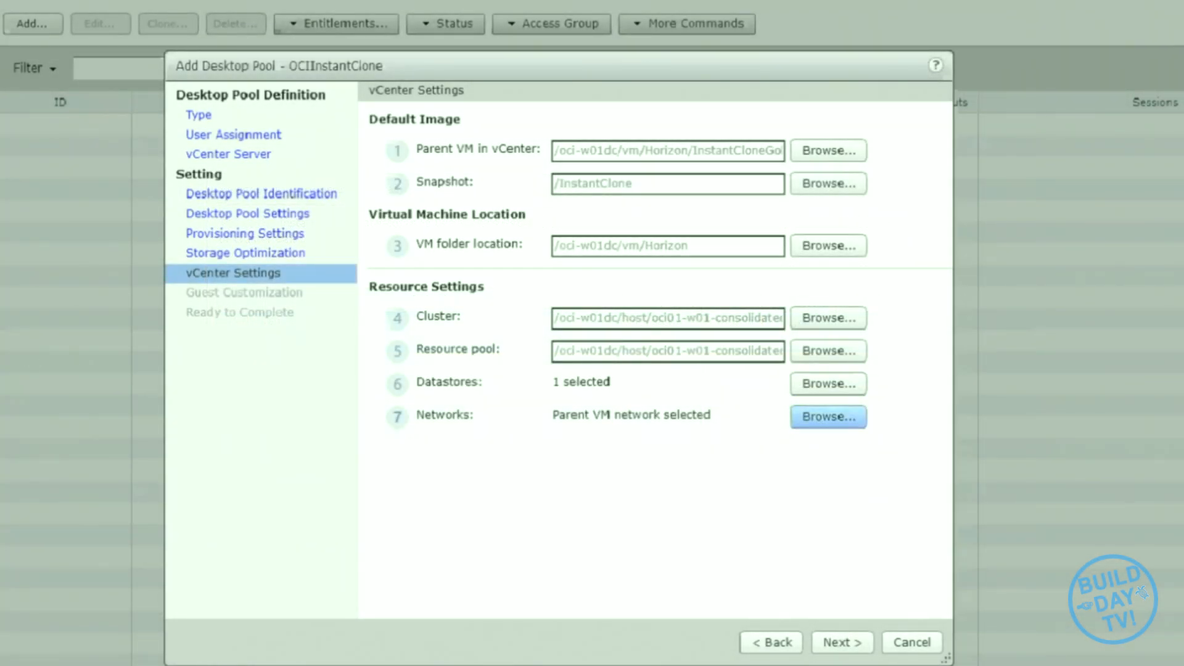
{"action": "left_click", "coordinate": [813, 416]}
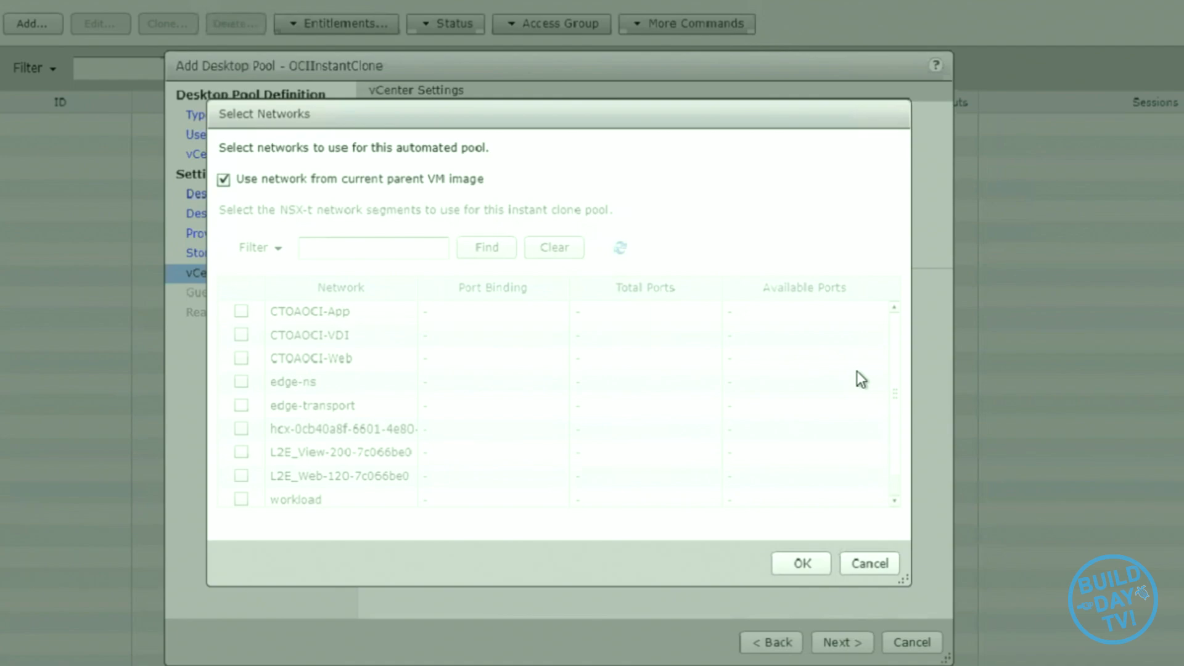
{"action": "left_click", "coordinate": [848, 560]}
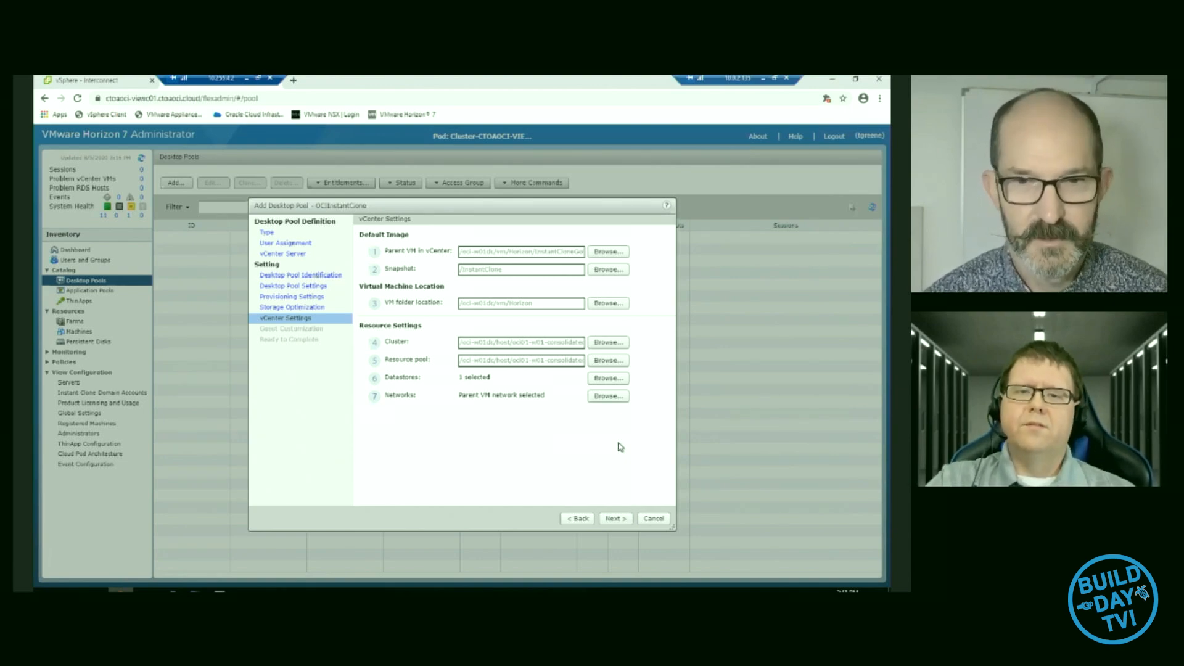
{"action": "left_click", "coordinate": [615, 519]}
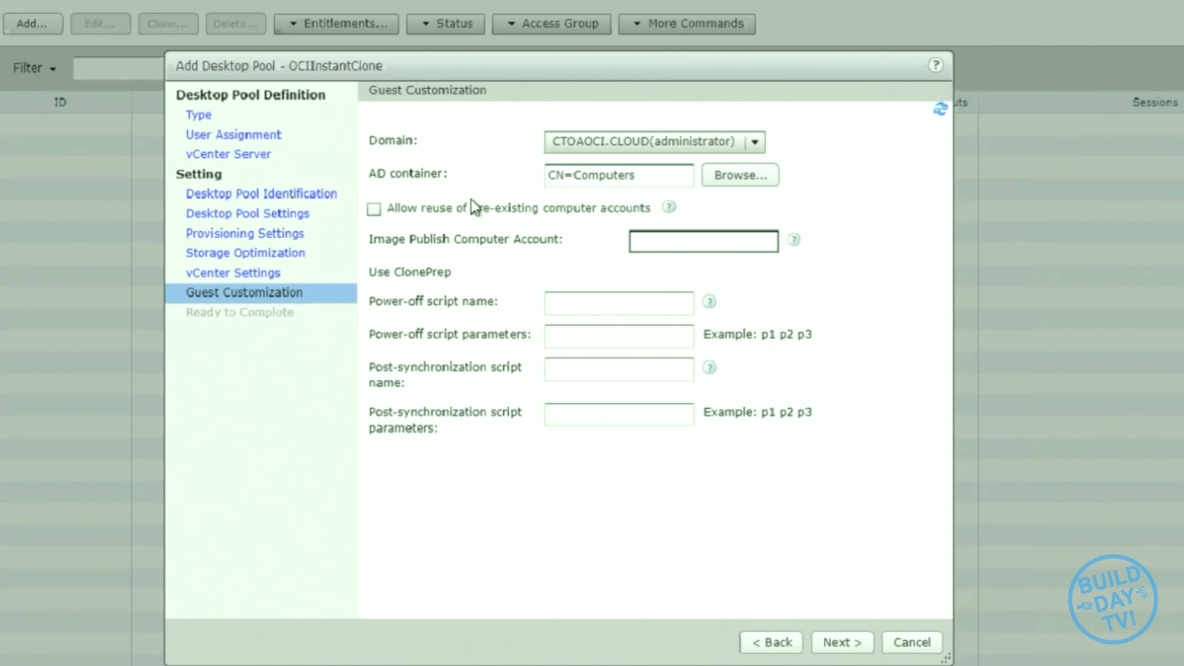
- Set the guest customization AD container to OU=VDI and allow reuse of pre-existing computer accounts
{"action": "left_click", "coordinate": [732, 175]}
{"action": "left_click", "coordinate": [298, 250]}
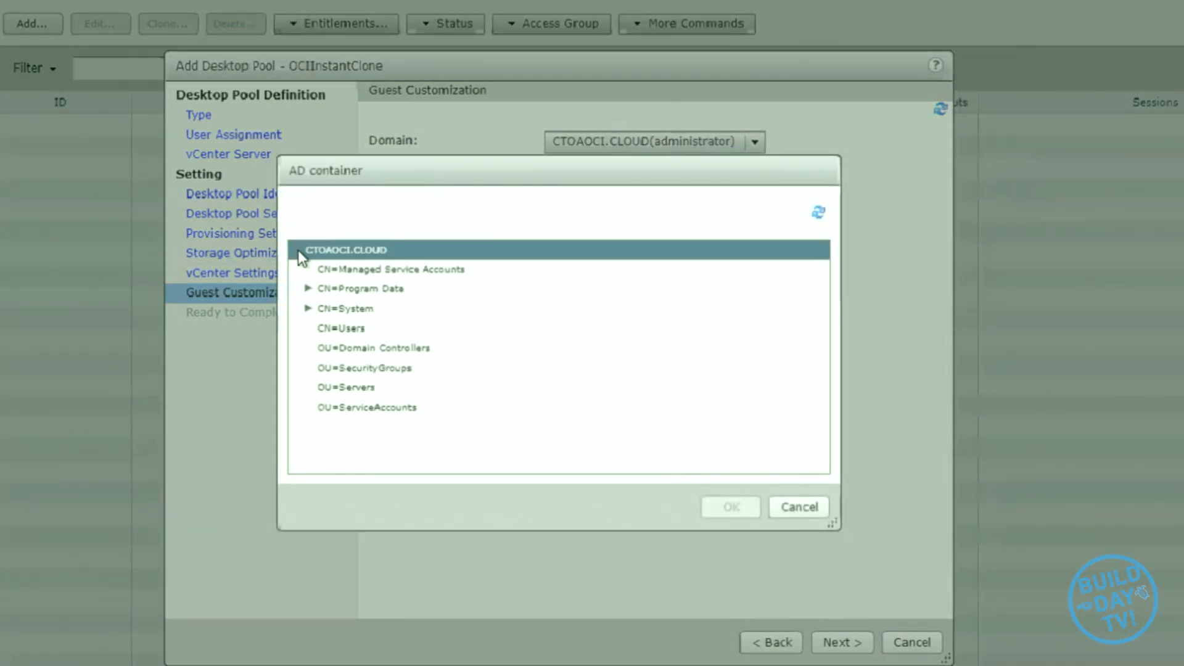
{"action": "scroll", "coordinate": [495, 391], "scroll_direction": "down", "scroll_amount": 2}
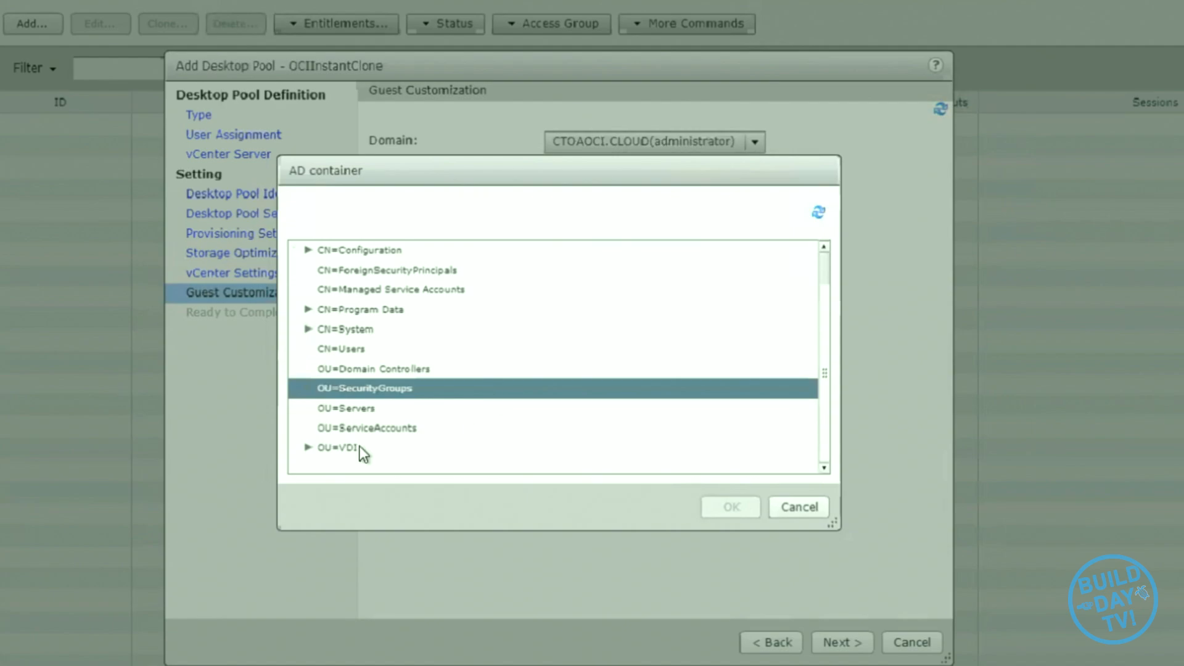
{"action": "left_click", "coordinate": [342, 449]}
{"action": "left_click", "coordinate": [732, 507]}
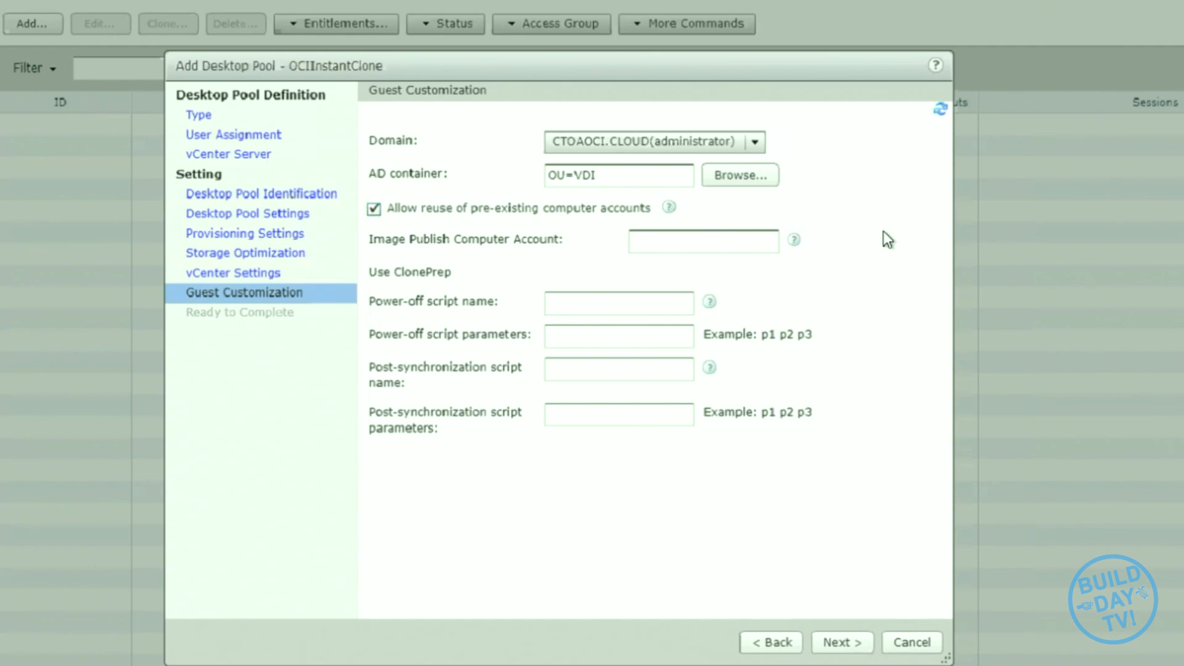
- Check the explanation of the computer account reuse option, review the pool summary and finish creating the desktop pool
{"action": "left_click", "coordinate": [670, 207]}
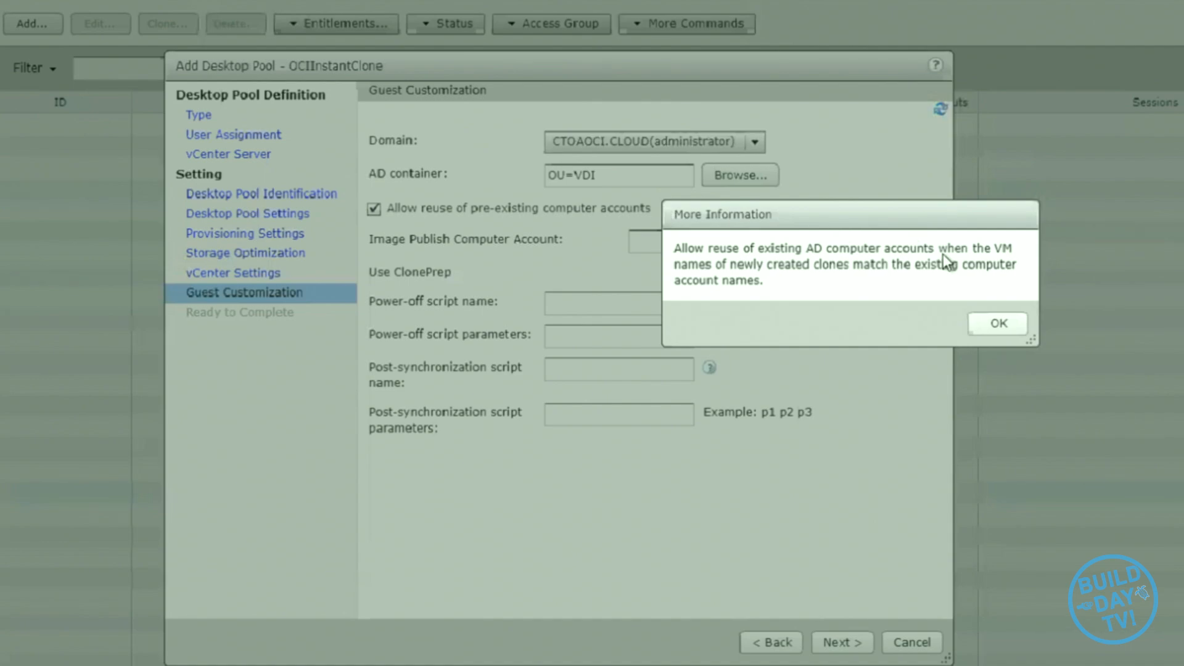
{"action": "left_click", "coordinate": [999, 324]}
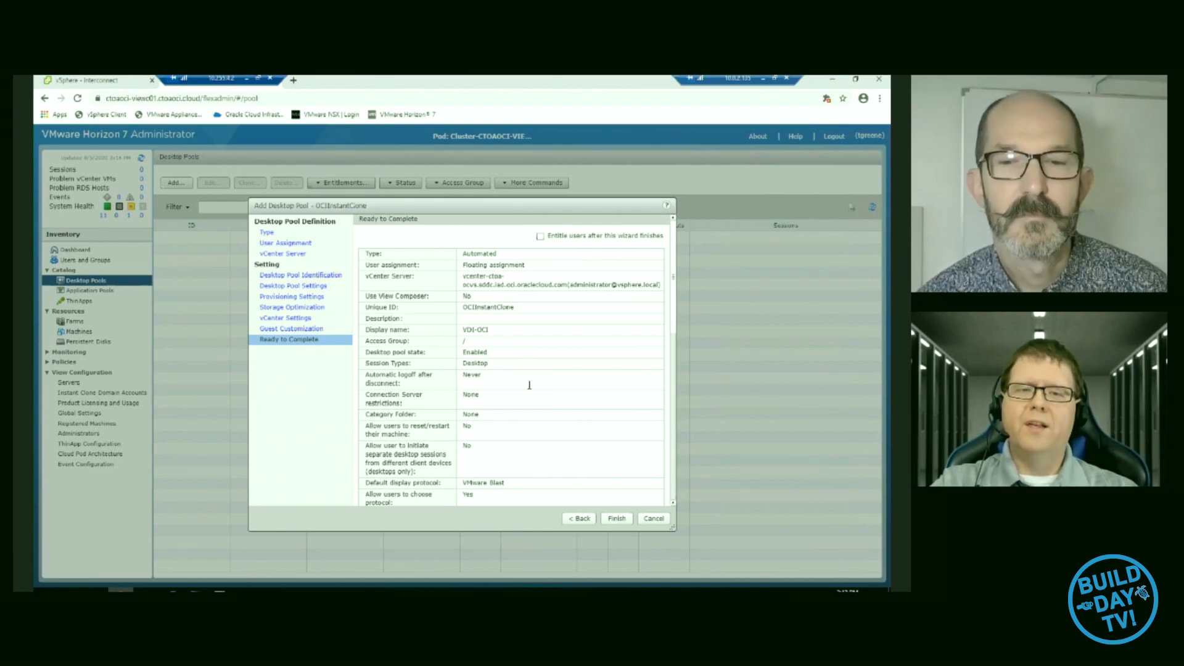
{"action": "scroll", "coordinate": [619, 501], "scroll_direction": "down", "scroll_amount": 1}
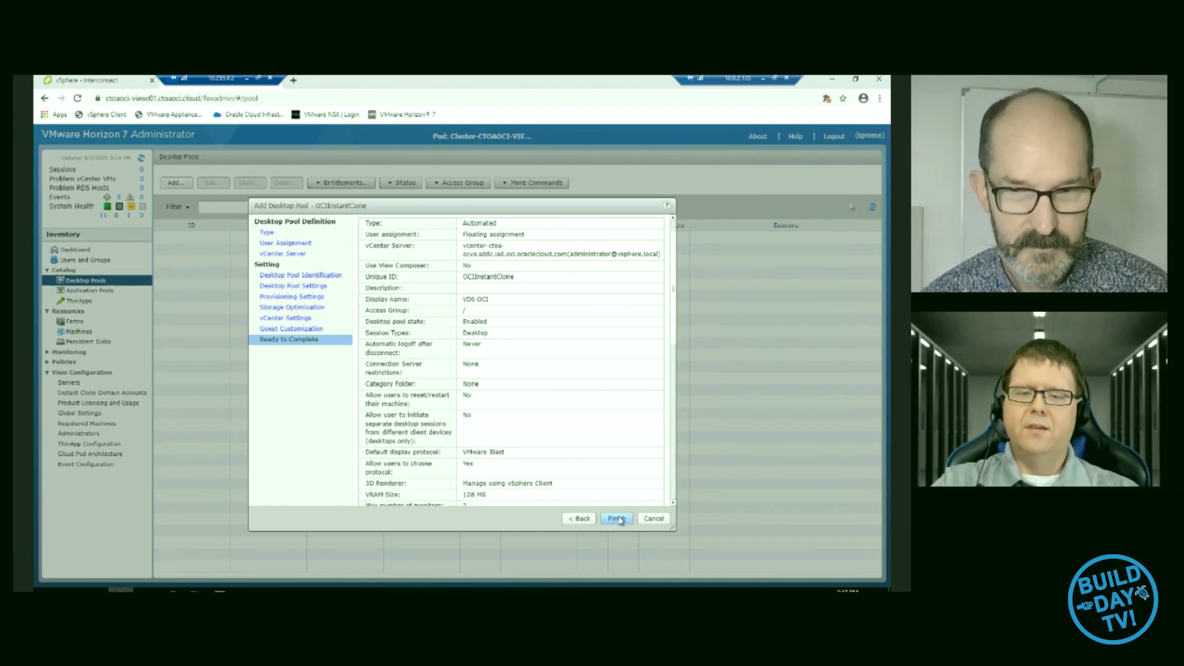
{"action": "left_click", "coordinate": [617, 519]}
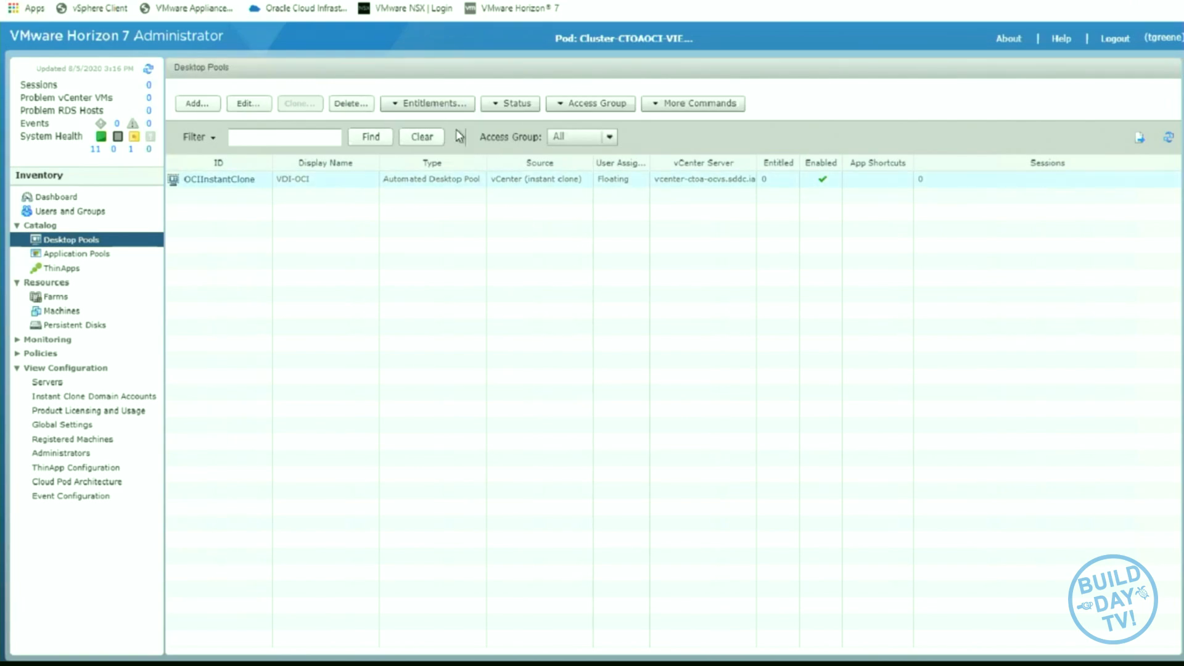
- Entitle the CTOADC-VM-admins group to the OCIInstantClone pool, finding it by searching the entire directory for names containing CTOA
{"action": "left_click", "coordinate": [494, 178]}
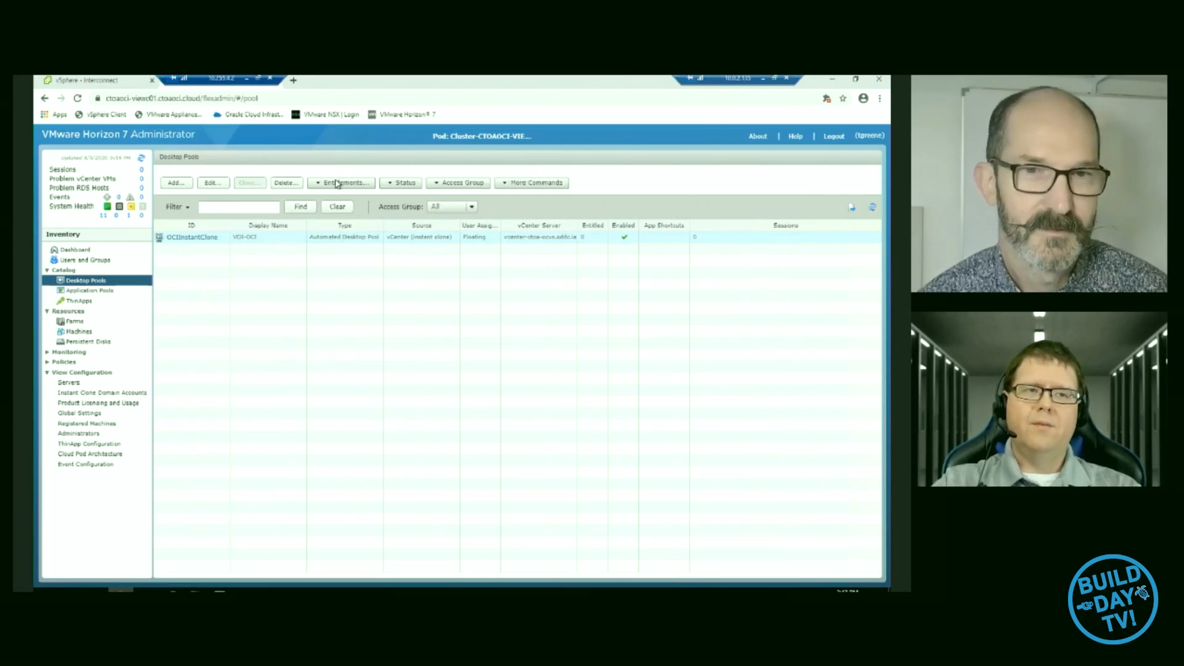
{"action": "left_click", "coordinate": [337, 183]}
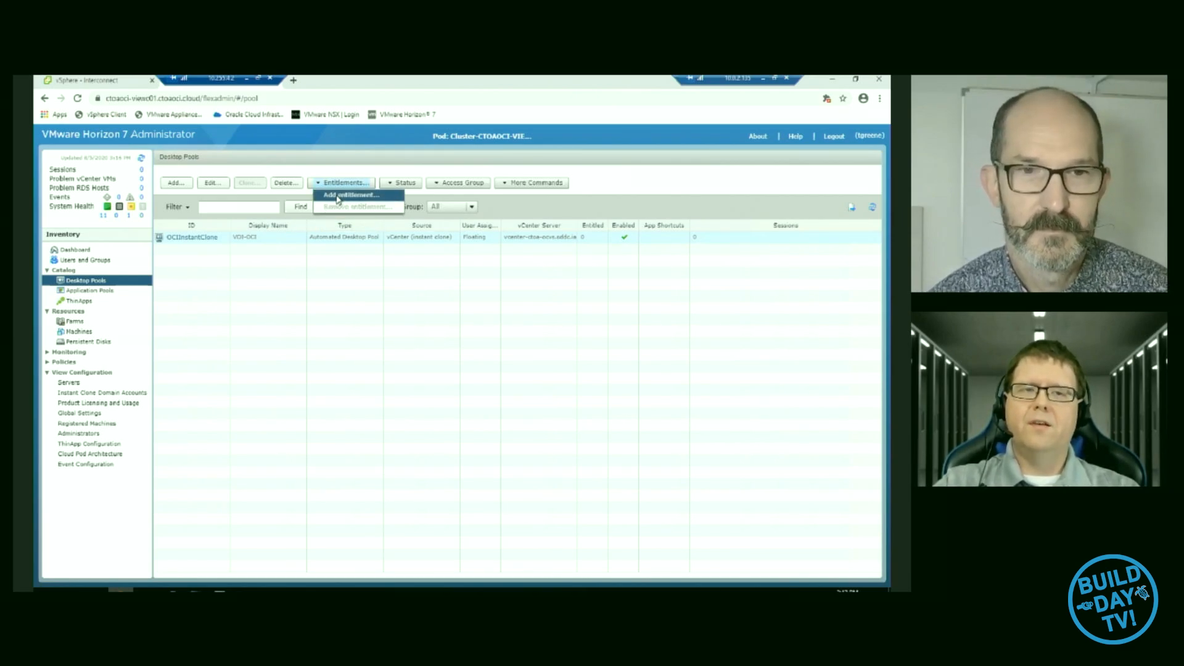
{"action": "left_click", "coordinate": [338, 196]}
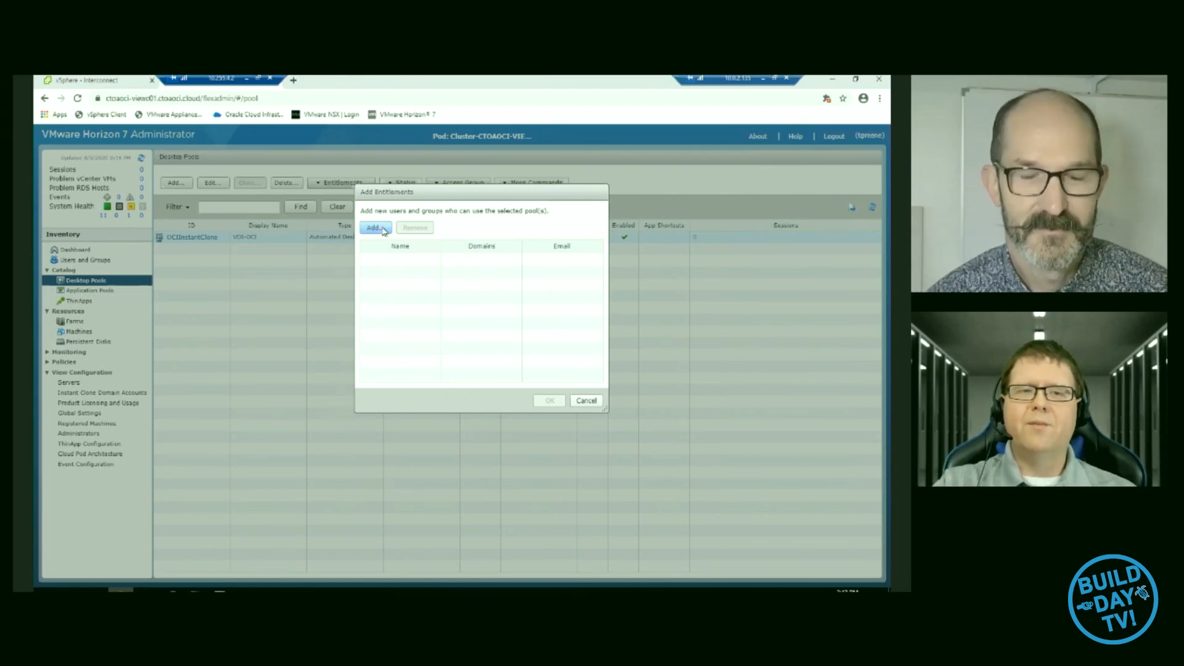
{"action": "left_click", "coordinate": [382, 229]}
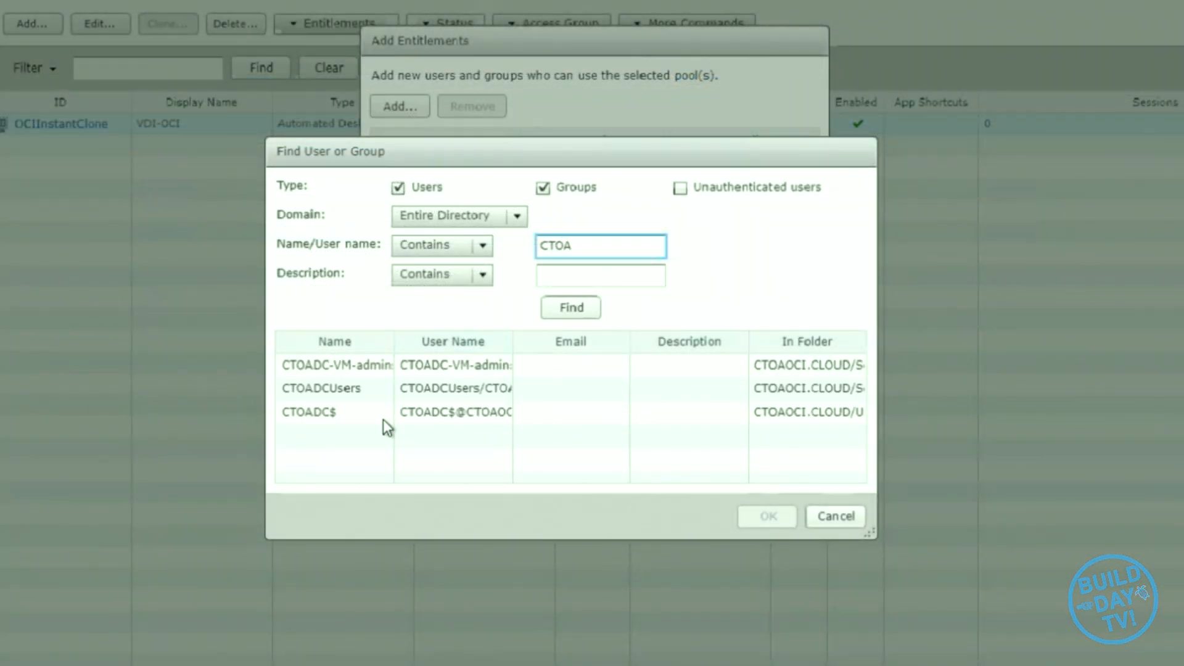
{"action": "left_click", "coordinate": [354, 366]}
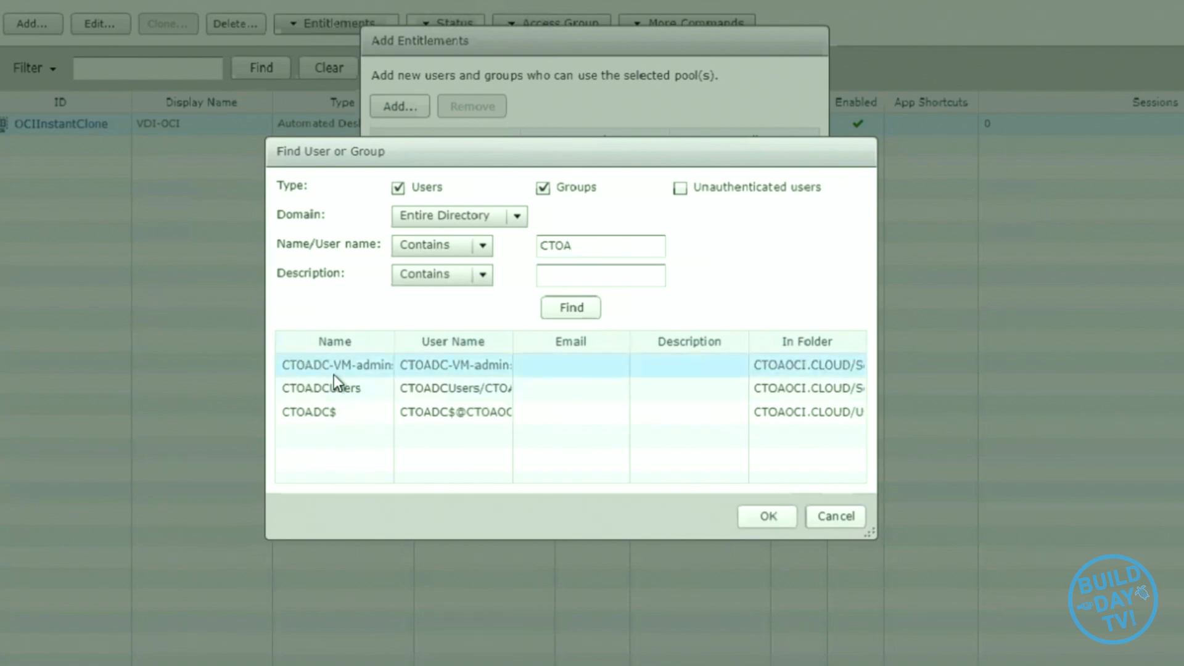
{"action": "left_click", "coordinate": [765, 516]}
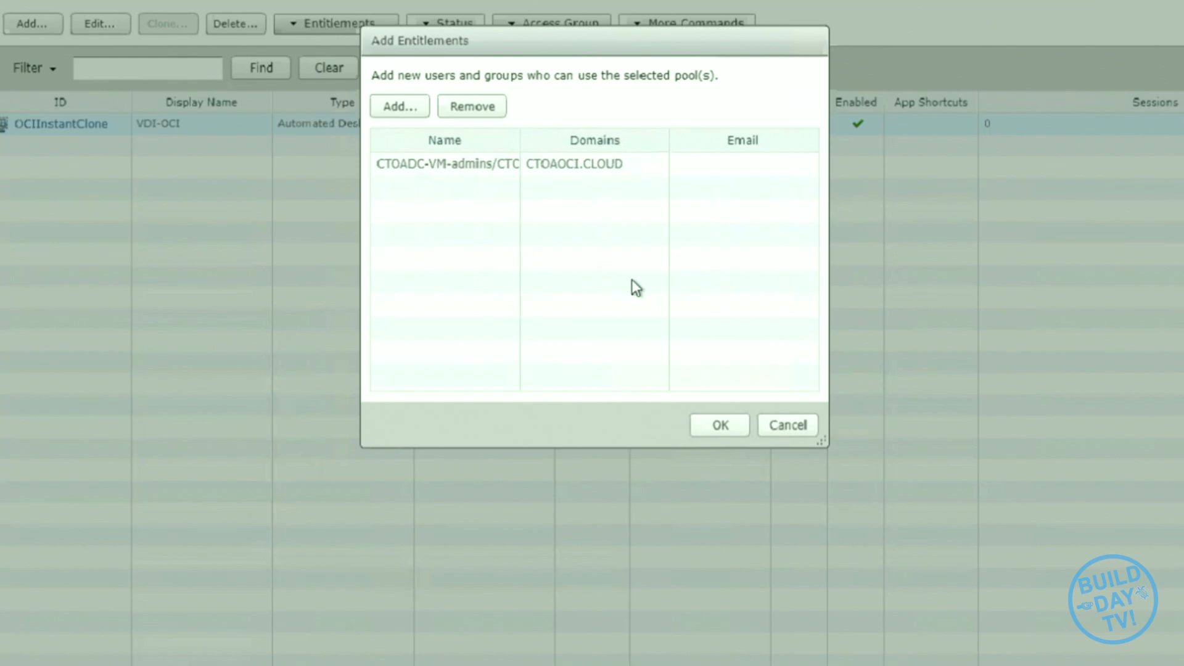
{"action": "left_click", "coordinate": [720, 427]}
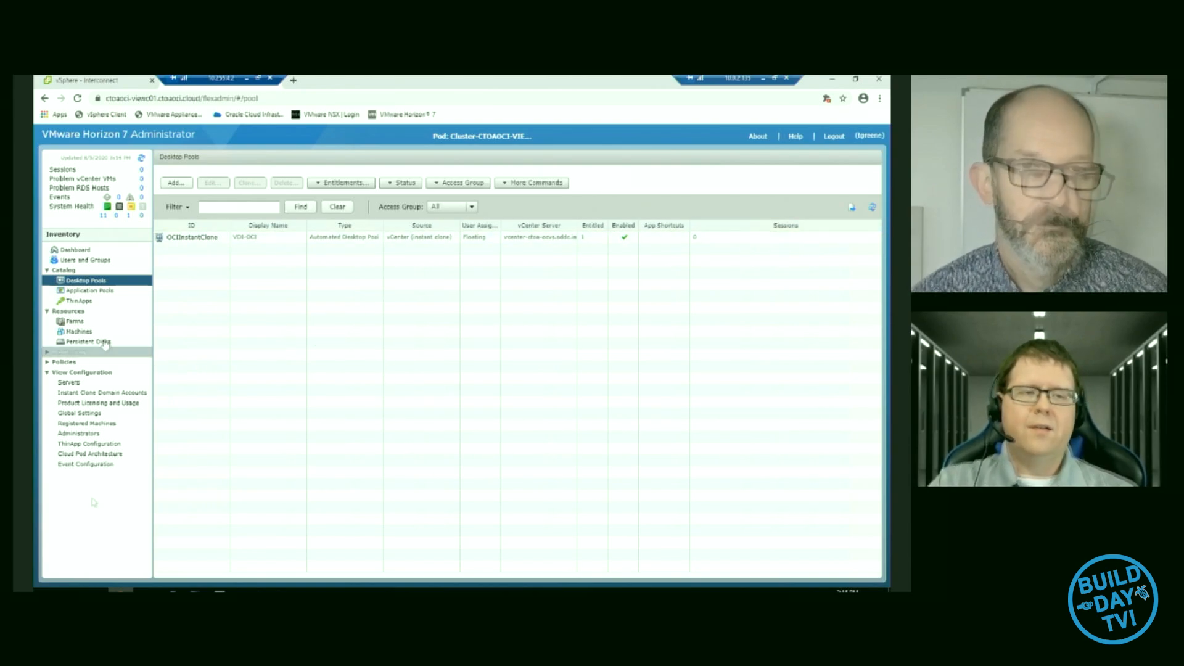
- Switch to the vSphere Client, open the OCI vCenter's summary and examine the recent tasks for the clone provisioning
{"action": "left_click", "coordinate": [88, 79]}
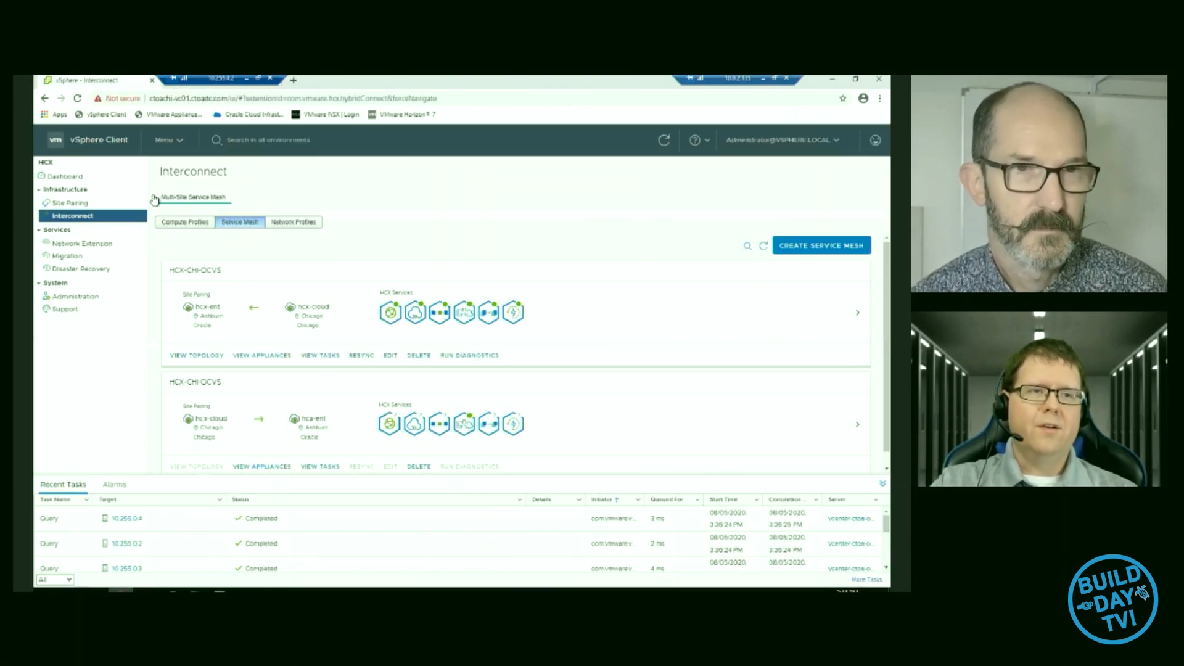
{"action": "left_click", "coordinate": [164, 140]}
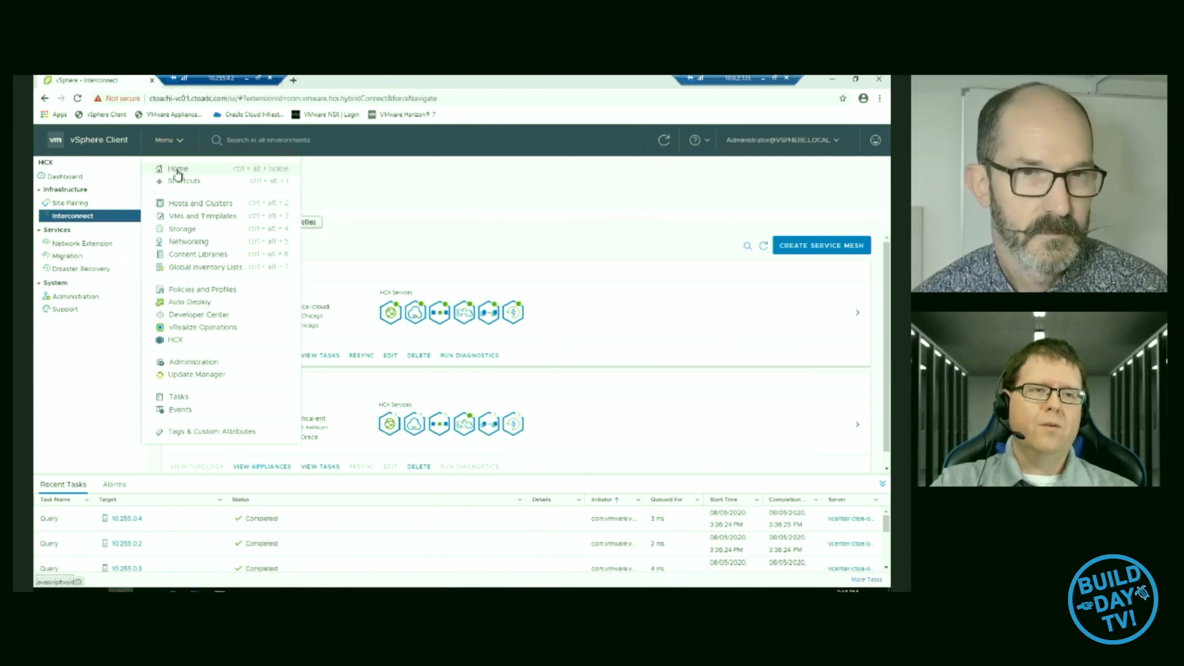
{"action": "left_click", "coordinate": [177, 170]}
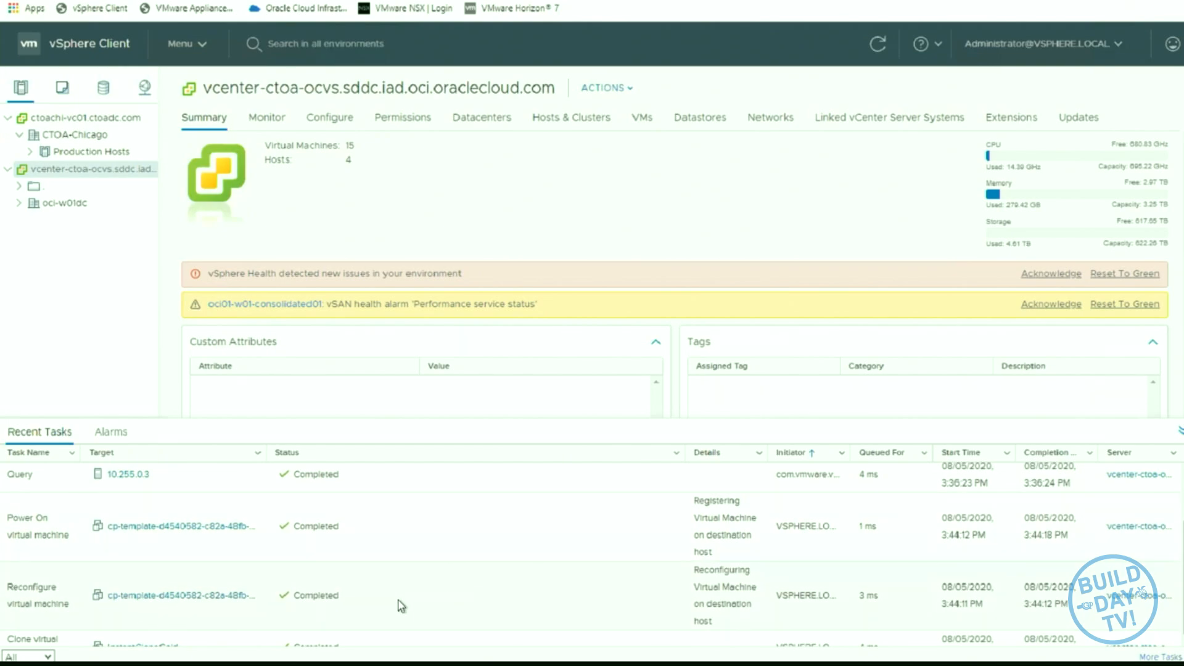
{"action": "scroll", "coordinate": [401, 604], "scroll_direction": "up", "scroll_amount": 2}
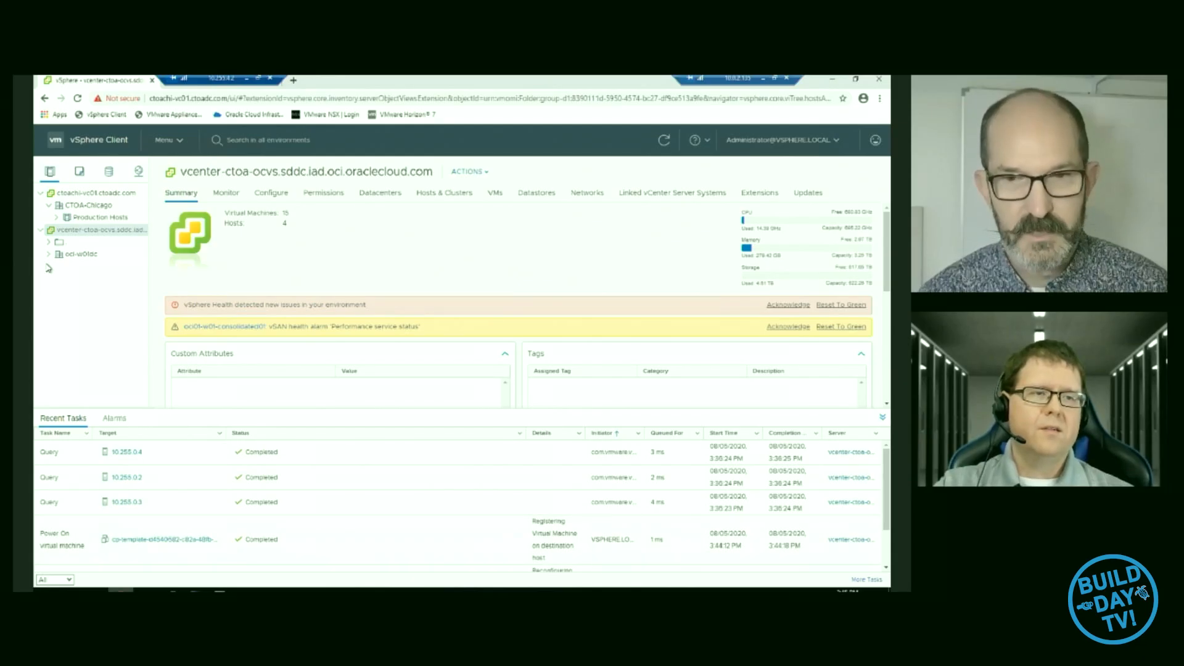
- Expand the oci-w01dc datacenter down to its Workload resource pool, widen the inventory and examine the virtual machines listed there
{"action": "left_click", "coordinate": [49, 255]}
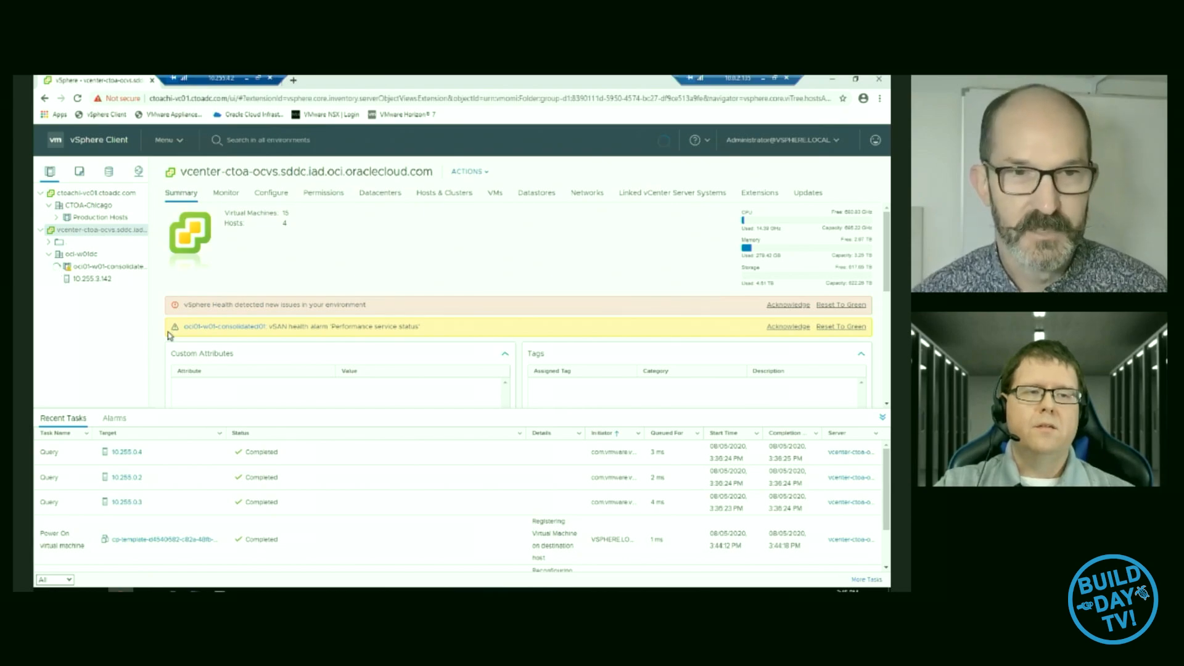
{"action": "left_click", "coordinate": [56, 267]}
{"action": "left_click", "coordinate": [64, 329]}
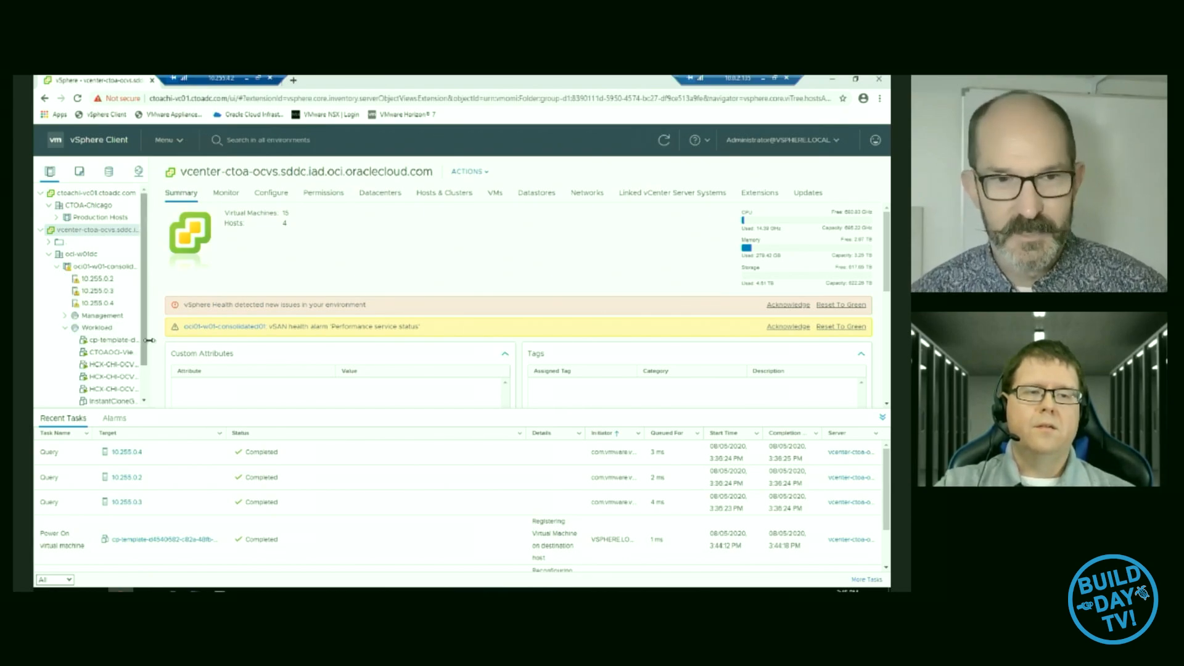
{"action": "left_click_drag", "start_coordinate": [145, 345], "coordinate": [213, 342]}
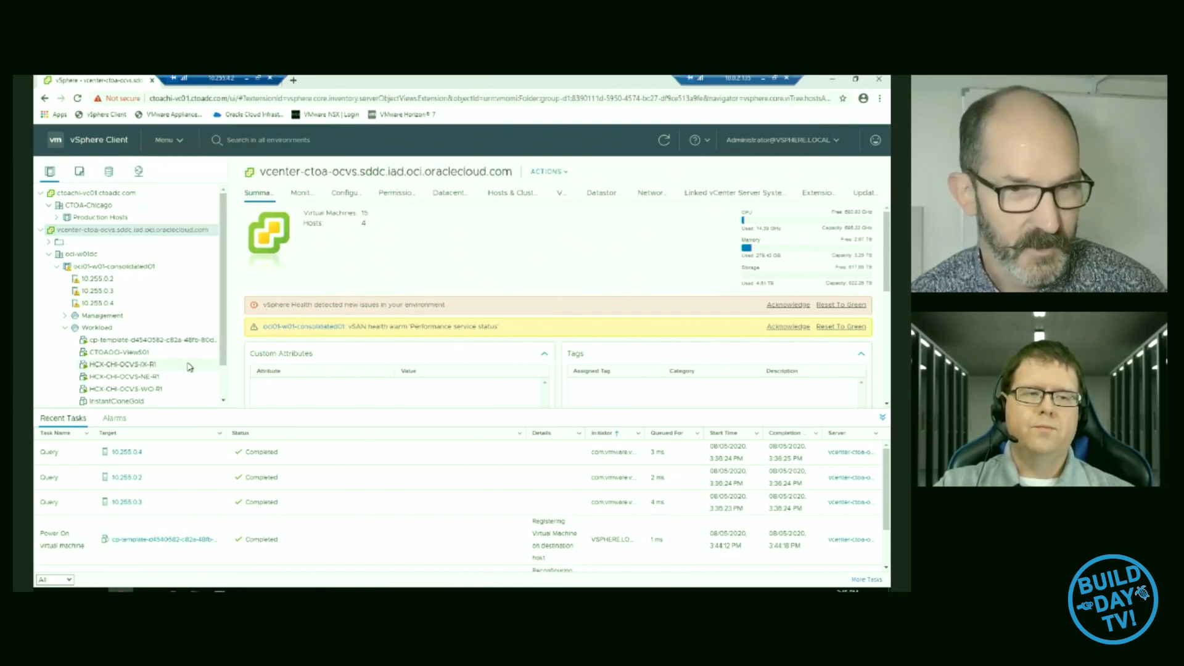
{"action": "scroll", "coordinate": [190, 368], "scroll_direction": "down", "scroll_amount": 1}
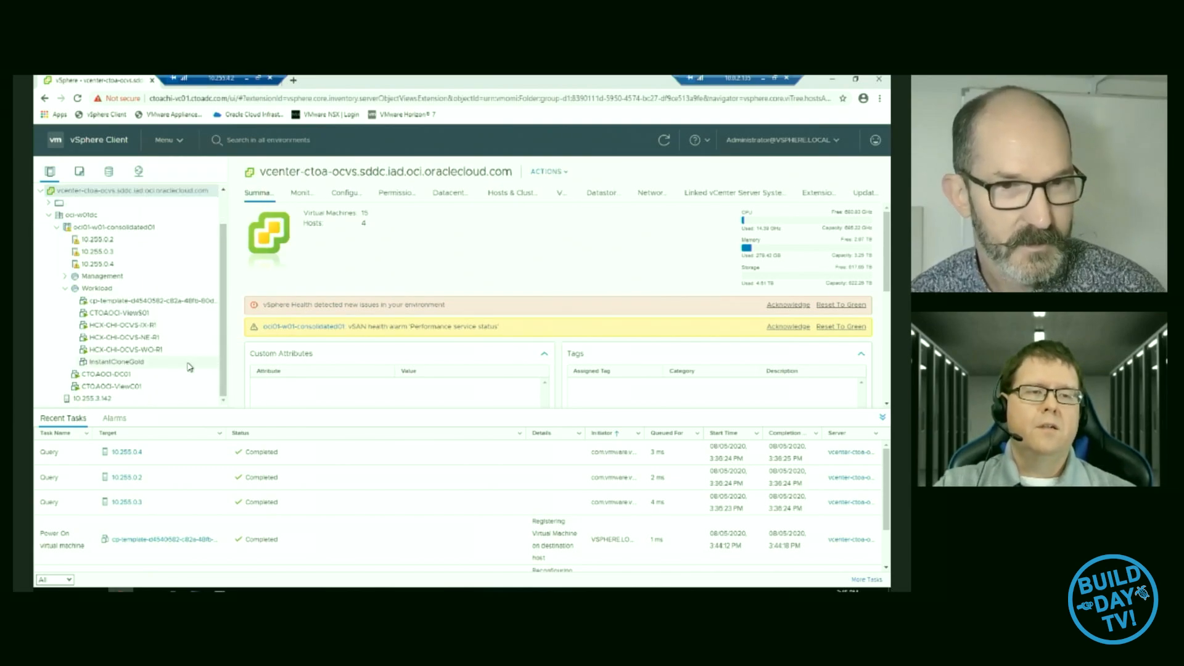
{"action": "scroll", "coordinate": [139, 368], "scroll_direction": "up", "scroll_amount": 1}
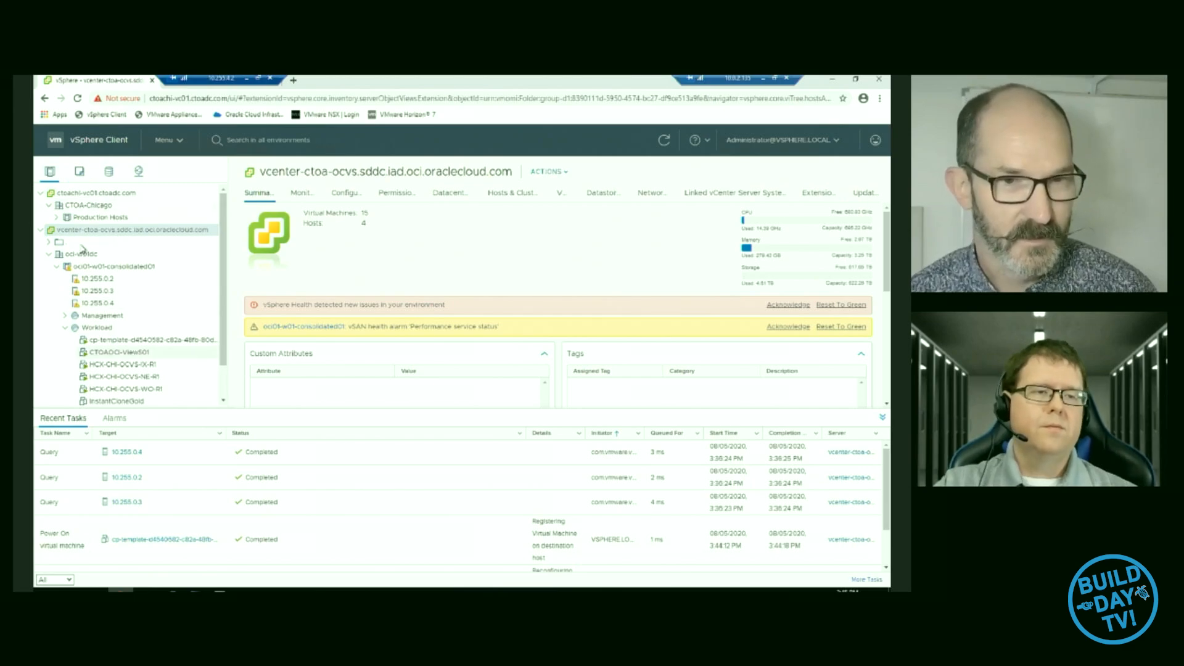
- Show the VMs and Templates inventory and expand the OCI vCenter and its oci-w01dc datacenter
{"action": "left_click", "coordinate": [81, 175]}
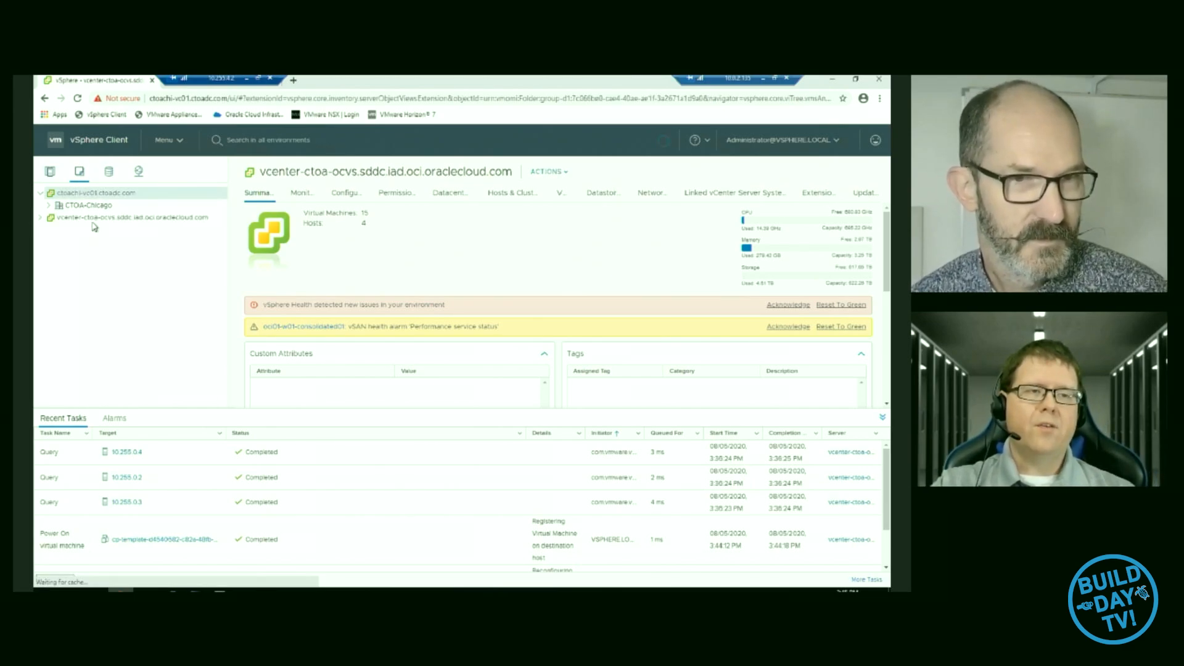
{"action": "left_click", "coordinate": [41, 218]}
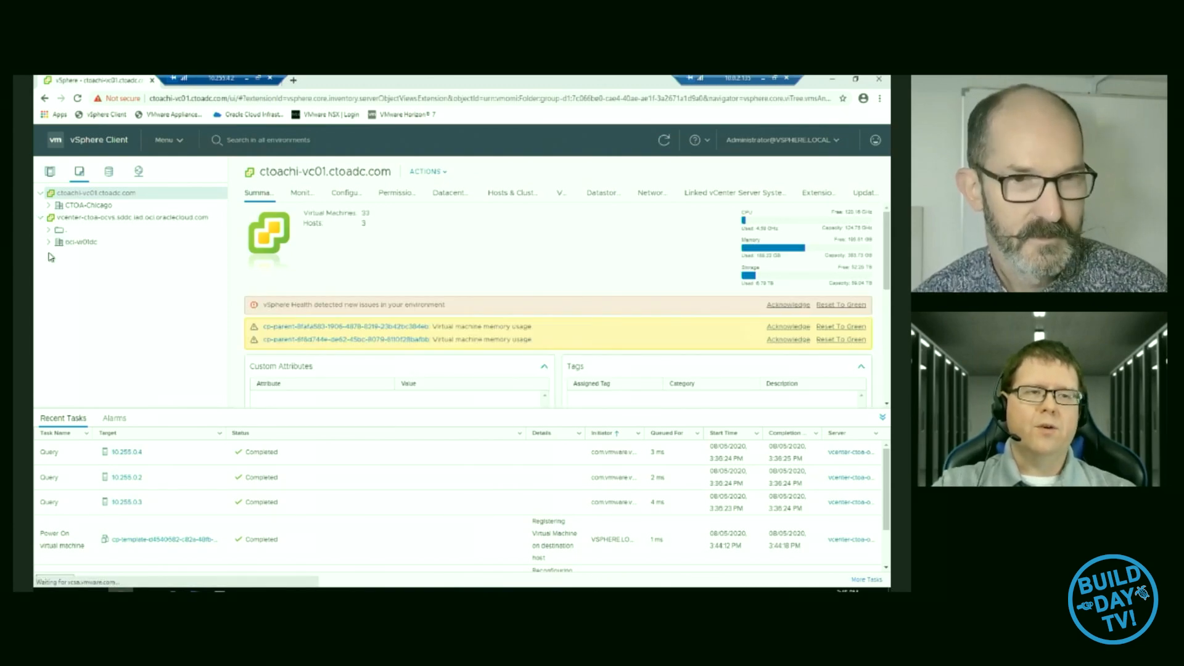
{"action": "left_click", "coordinate": [49, 242]}
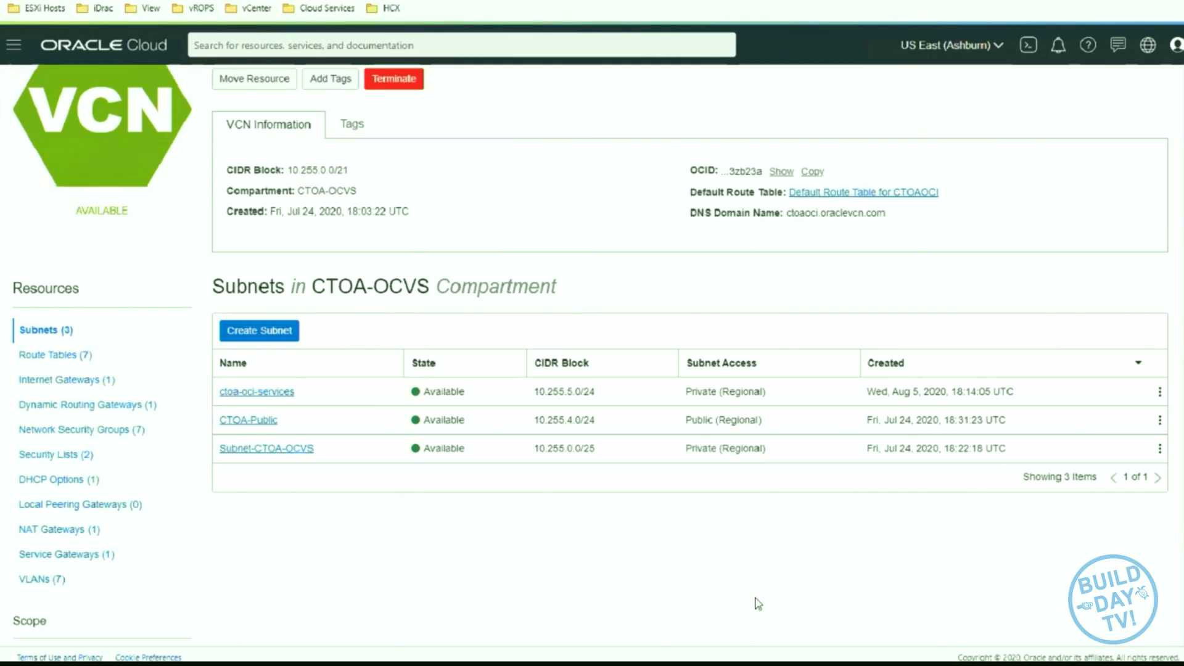
- From the CTOAOCI network page in Oracle Cloud, go to the compute instances and open the details of ctoaoci-views02
{"action": "scroll", "coordinate": [755, 601], "scroll_direction": "up", "scroll_amount": 2}
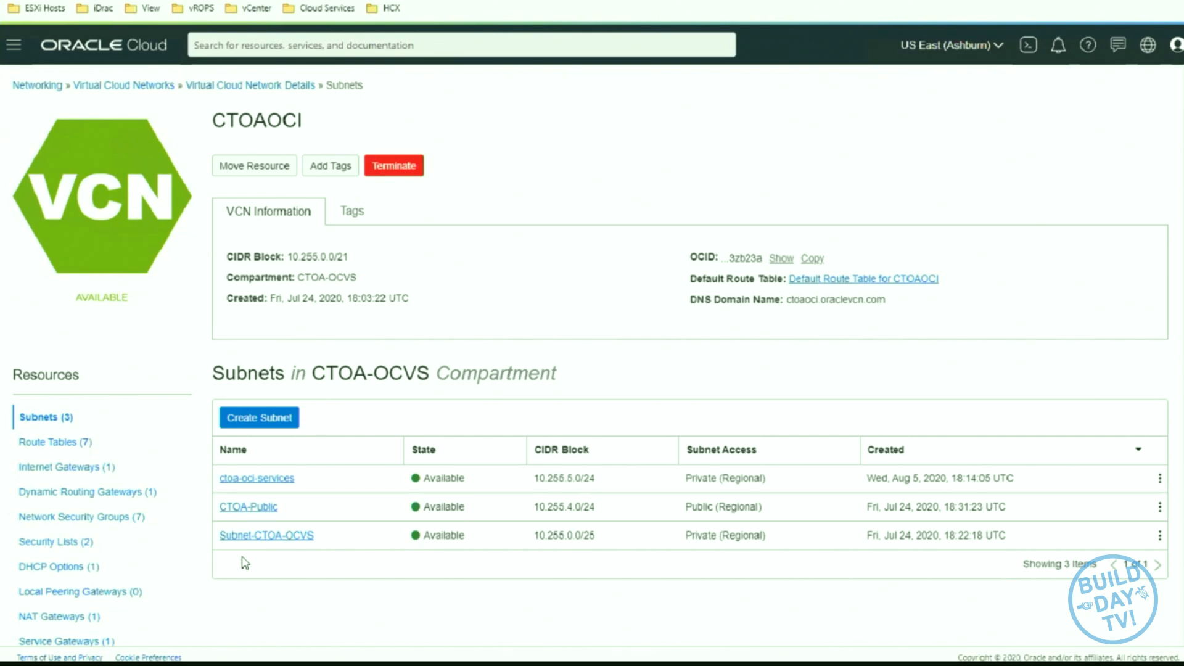
{"action": "left_click", "coordinate": [36, 58]}
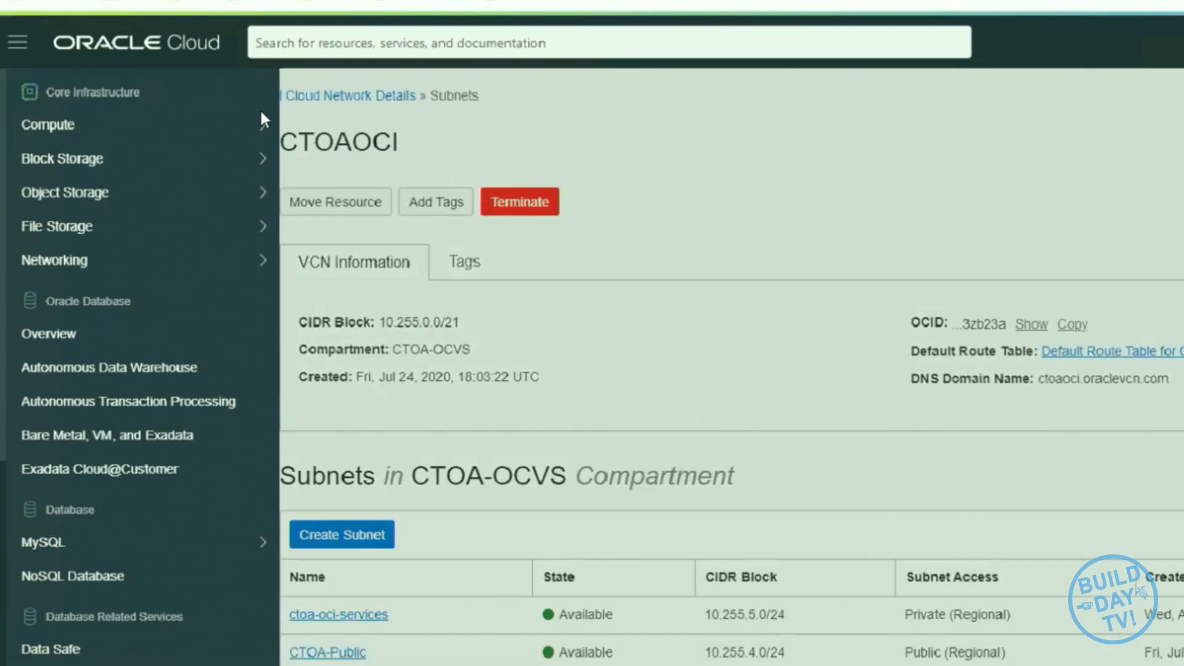
{"action": "mouse_move", "coordinate": [219, 136]}
{"action": "left_click", "coordinate": [304, 125]}
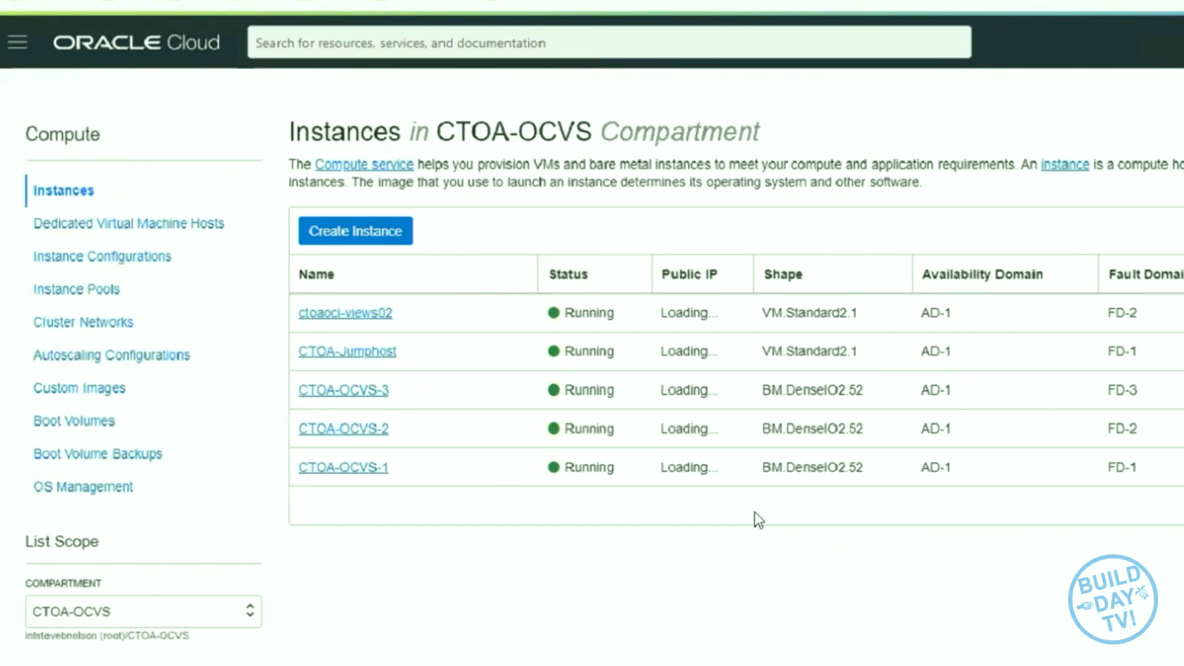
{"action": "scroll", "coordinate": [469, 375], "scroll_direction": "down", "scroll_amount": 3}
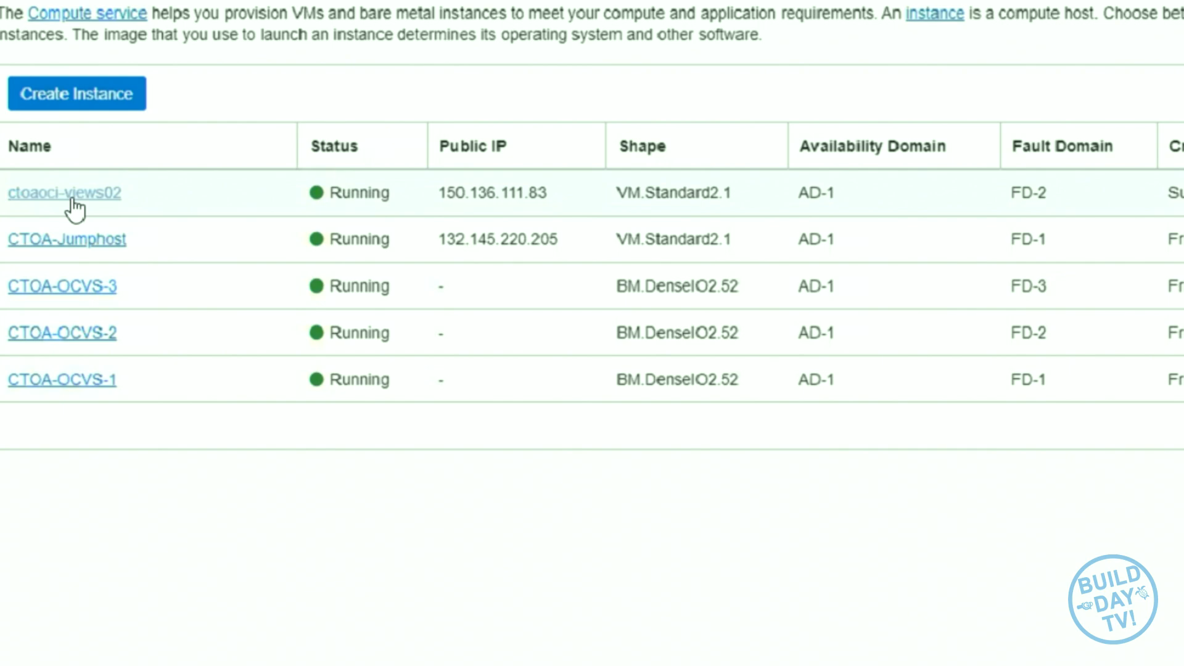
{"action": "left_click", "coordinate": [72, 197]}
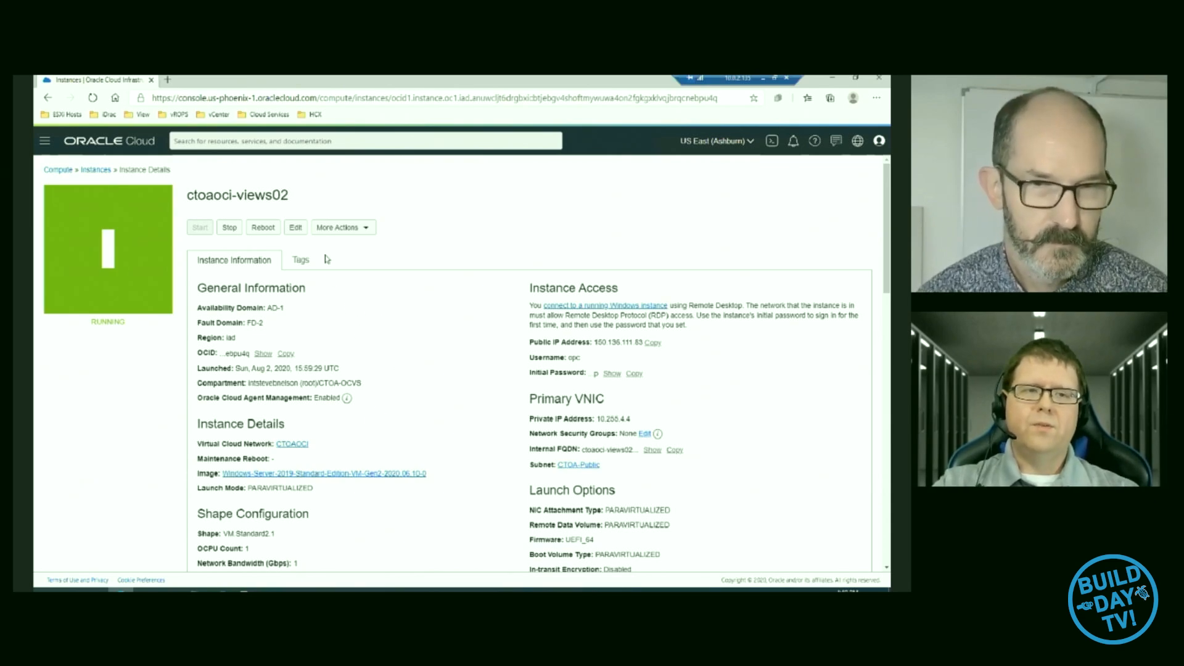
- Copy the public IP address of ctoaoci-views02 and start a Remote Desktop connection to it
{"action": "scroll", "coordinate": [286, 203], "scroll_direction": "down", "scroll_amount": 1}
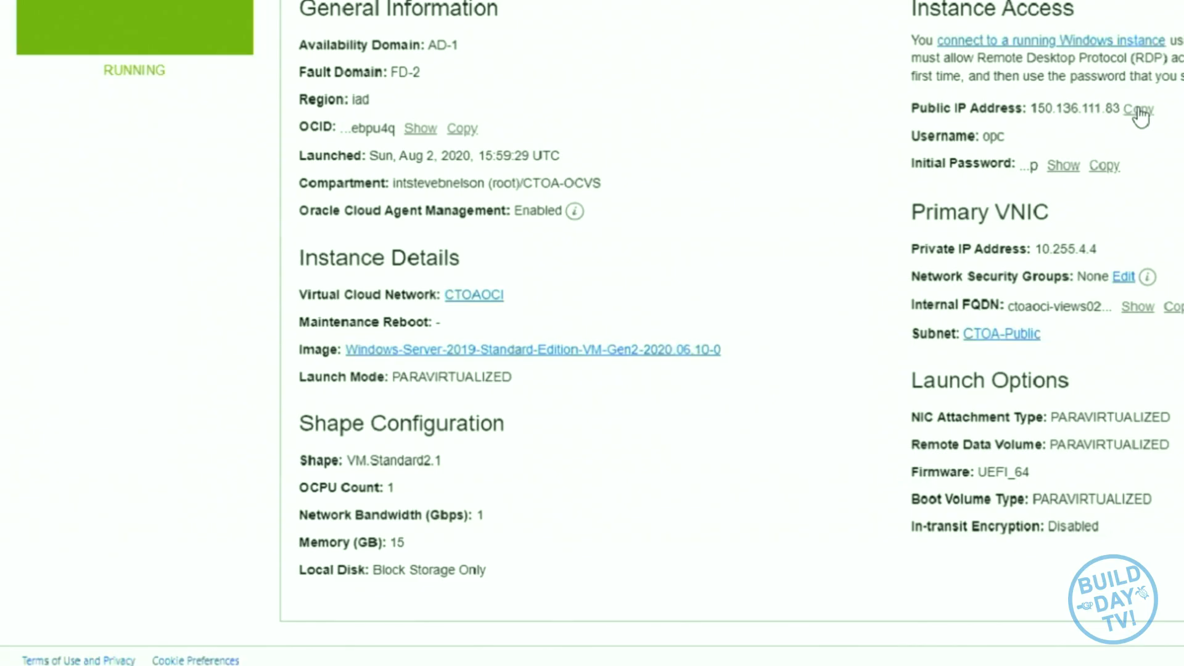
{"action": "left_click", "coordinate": [653, 281]}
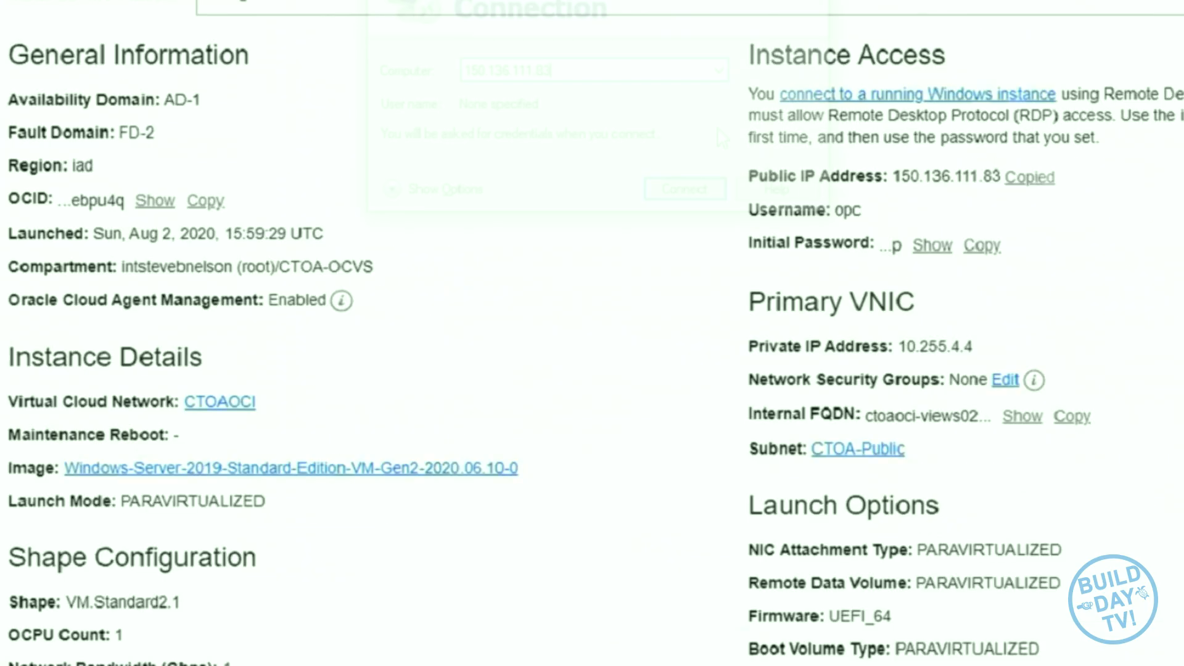
{"action": "left_click", "coordinate": [875, 119]}
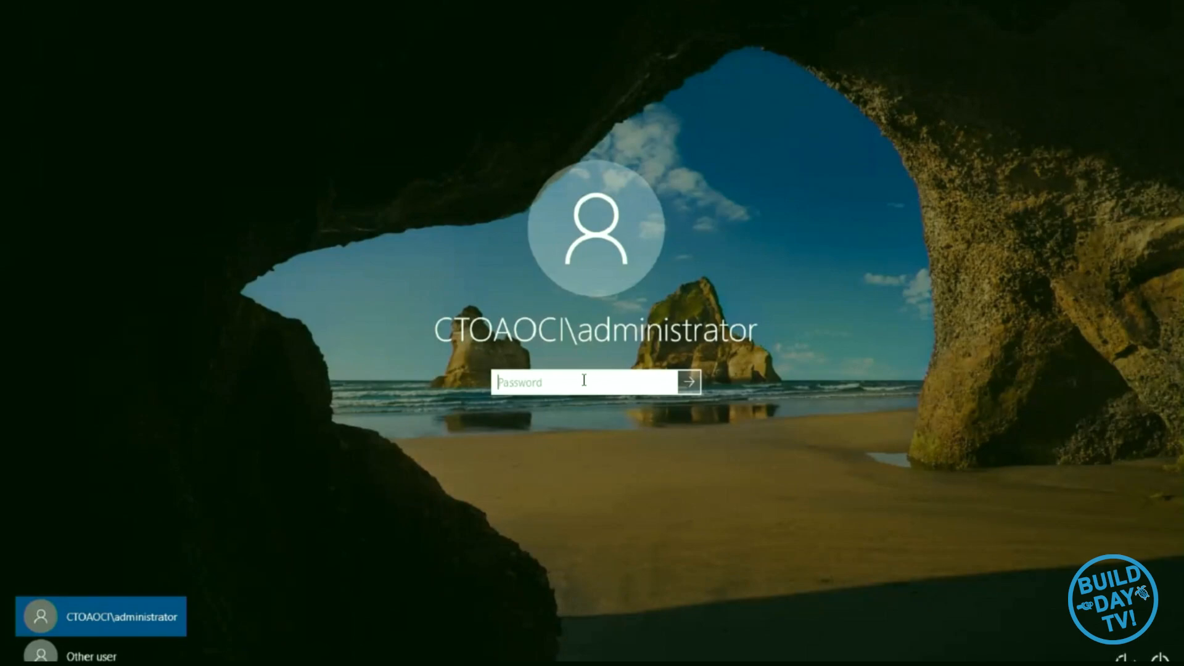
- Sign in to the remote server by entering the administrator account password, and view the full name of the VMware Horizon installer on the desktop
{"action": "type", "text": "•••••••"}
{"action": "key", "text": "Return"}
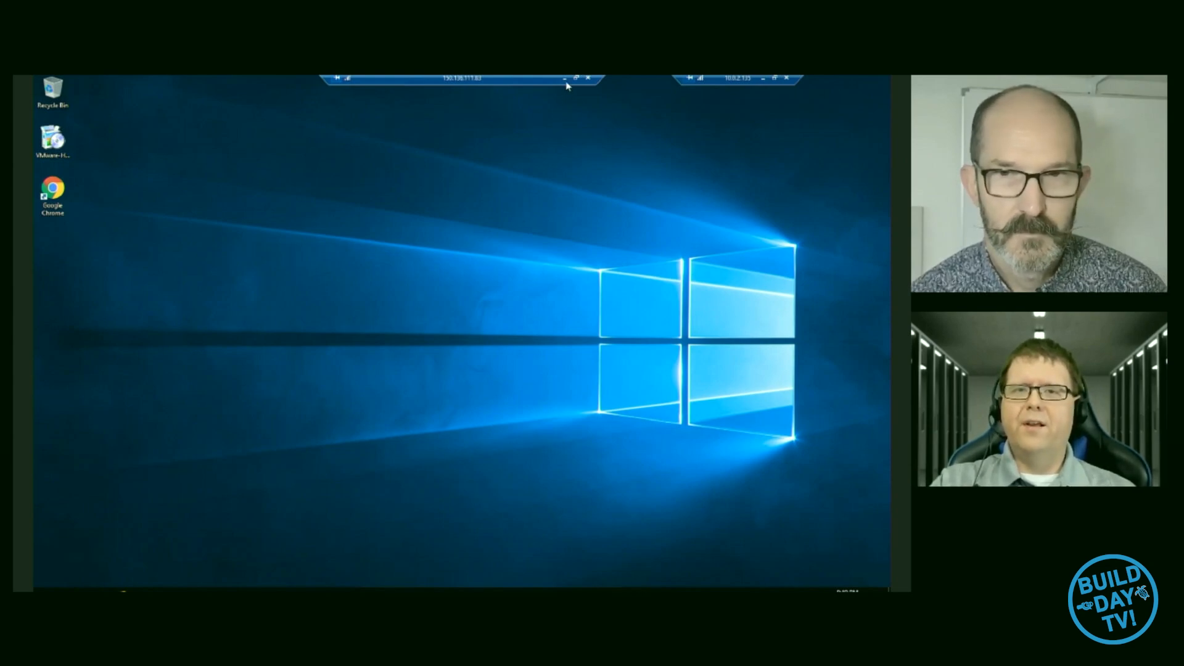
{"action": "left_click", "coordinate": [52, 141]}
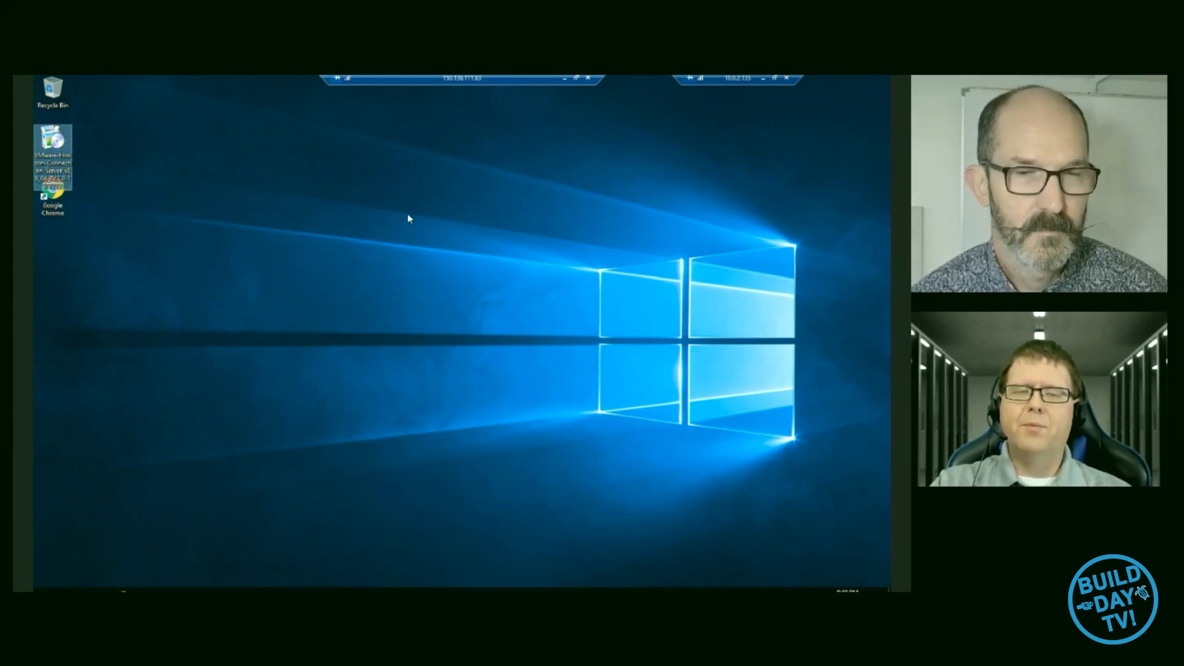
{"action": "left_click", "coordinate": [423, 213]}
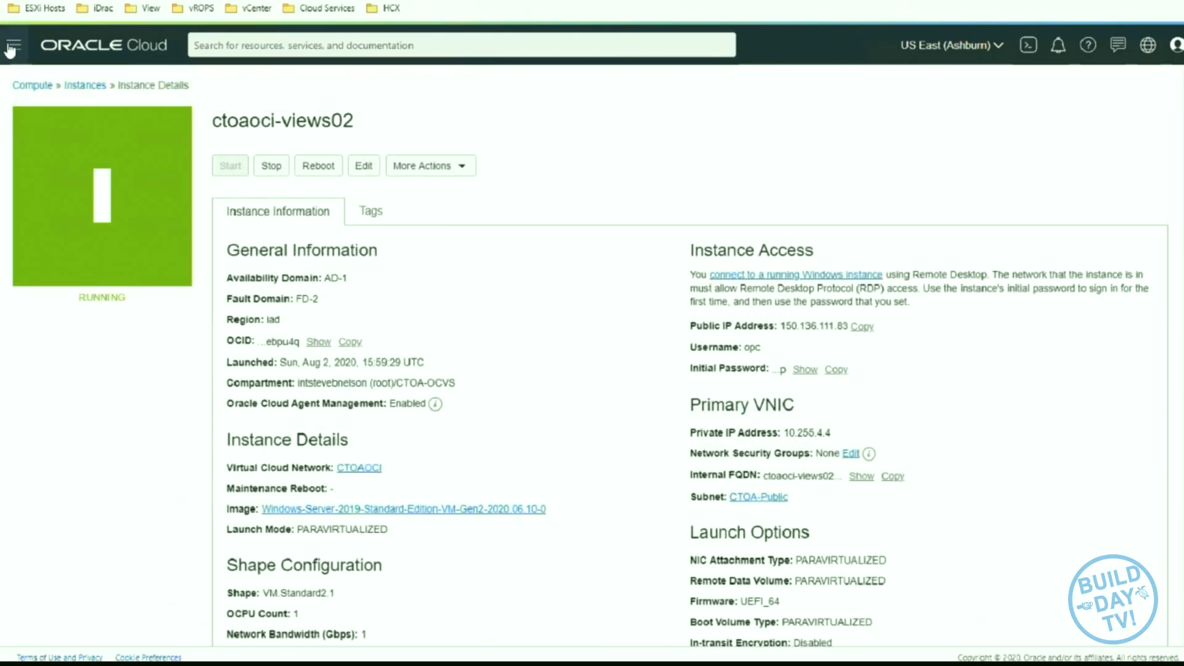
- In Oracle Cloud, go to the virtual cloud networks and check the source CIDR suggestions in a security list's new ingress rule form
{"action": "left_click", "coordinate": [10, 50]}
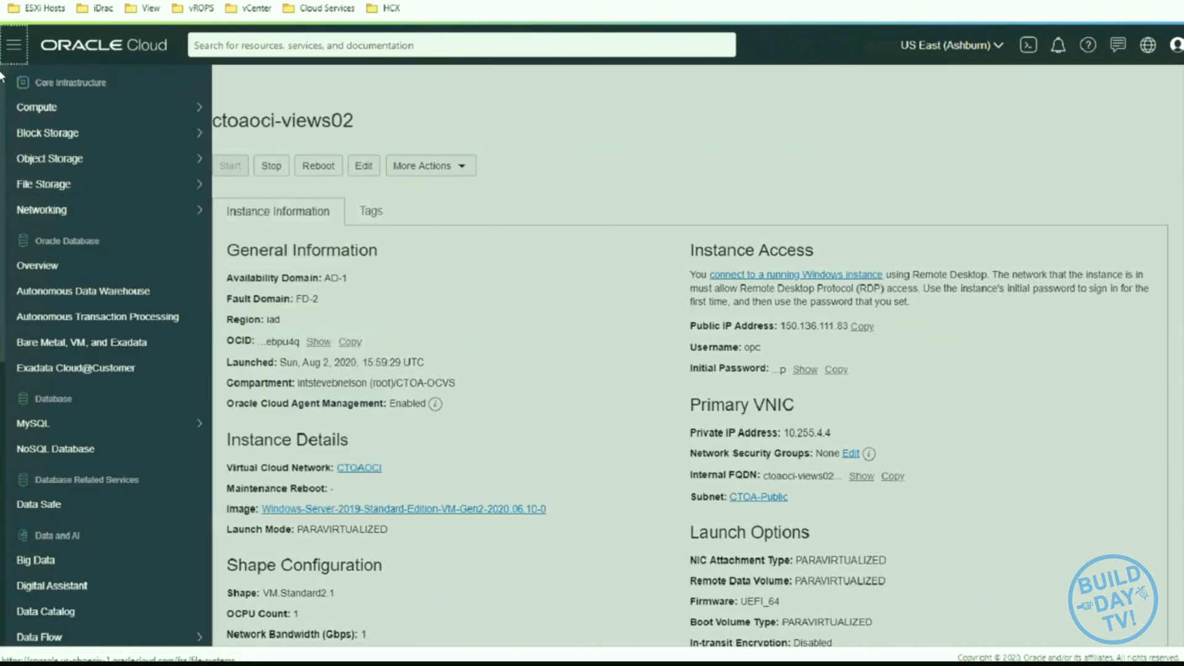
{"action": "mouse_move", "coordinate": [185, 211]}
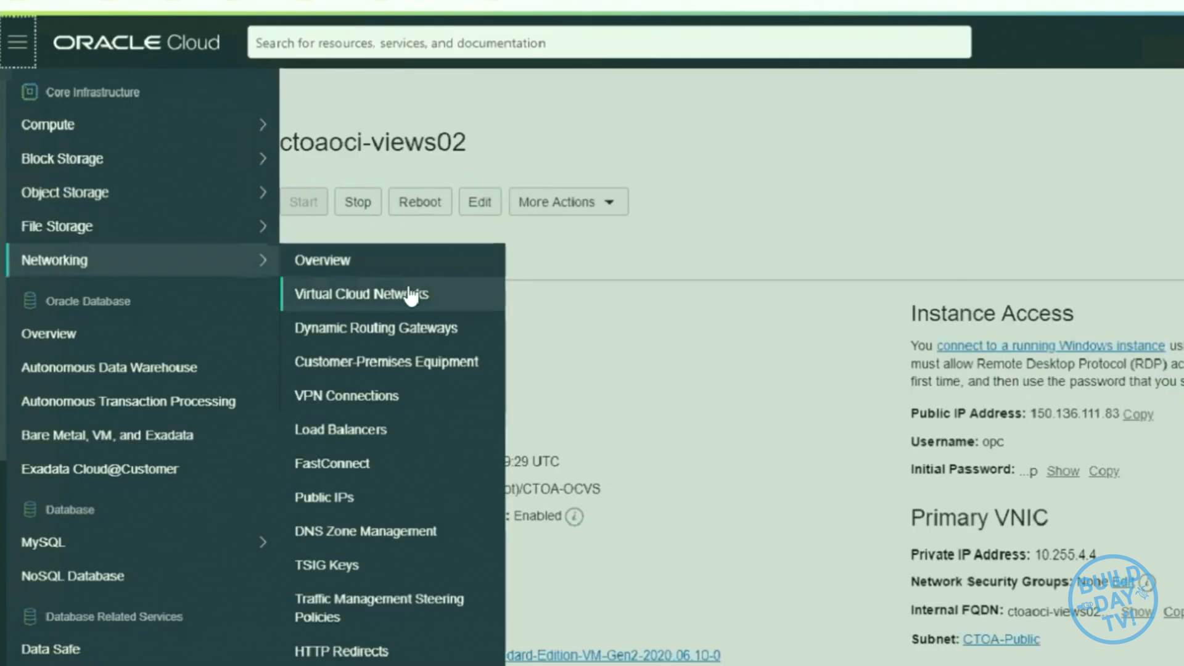
{"action": "left_click", "coordinate": [420, 301]}
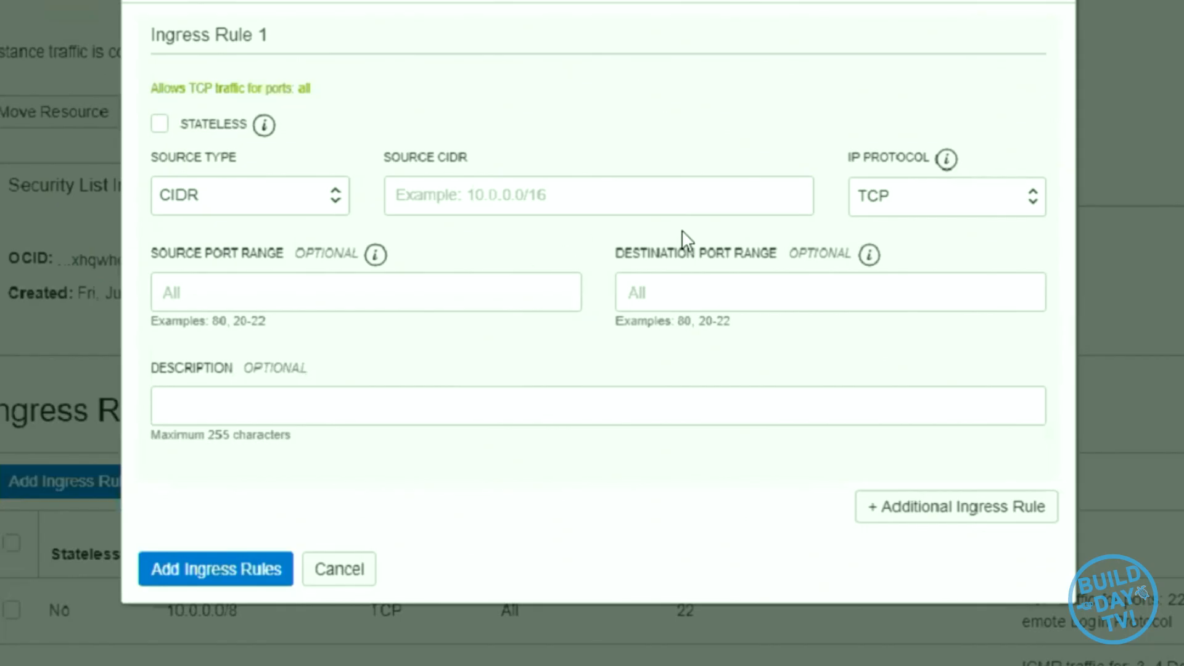
{"action": "left_click", "coordinate": [502, 288]}
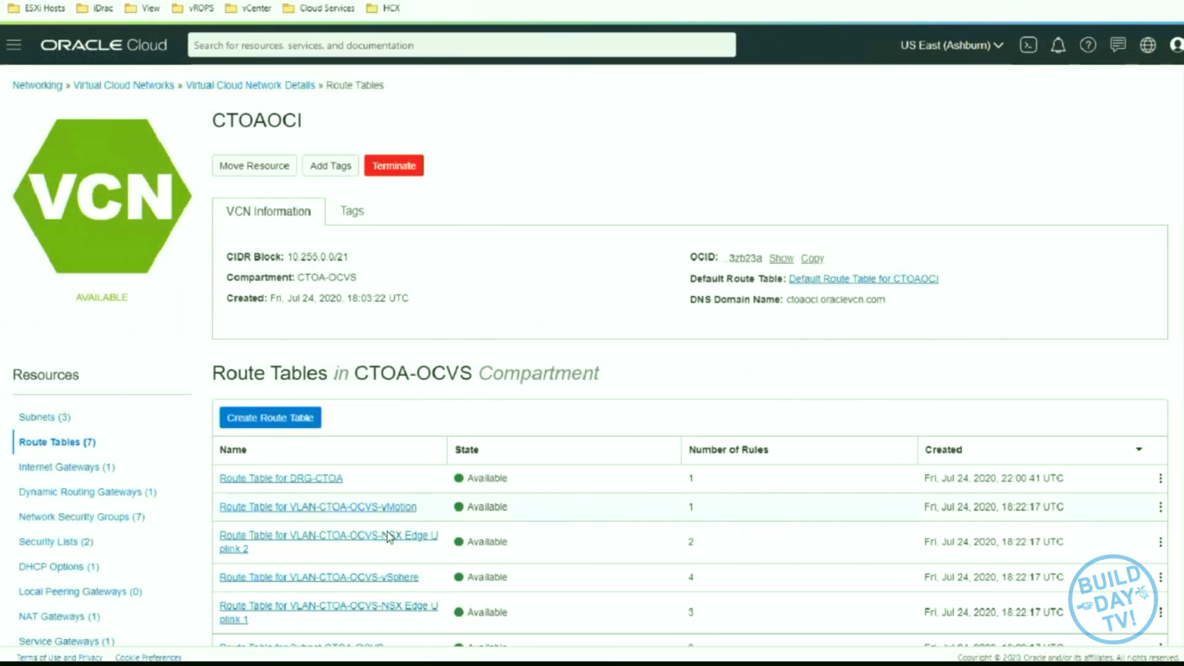
- Review the route rules in the Default Route Table for CTOAOCI and return to the network's route tables
{"action": "scroll", "coordinate": [353, 529], "scroll_direction": "down", "scroll_amount": 3}
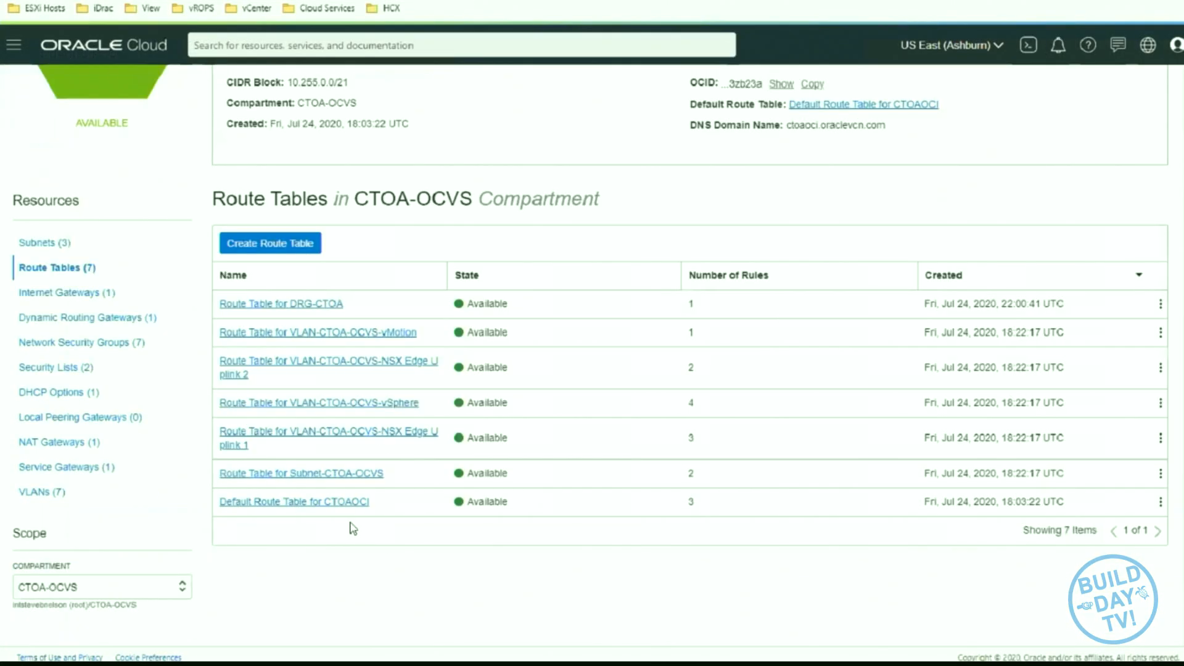
{"action": "left_click", "coordinate": [331, 501]}
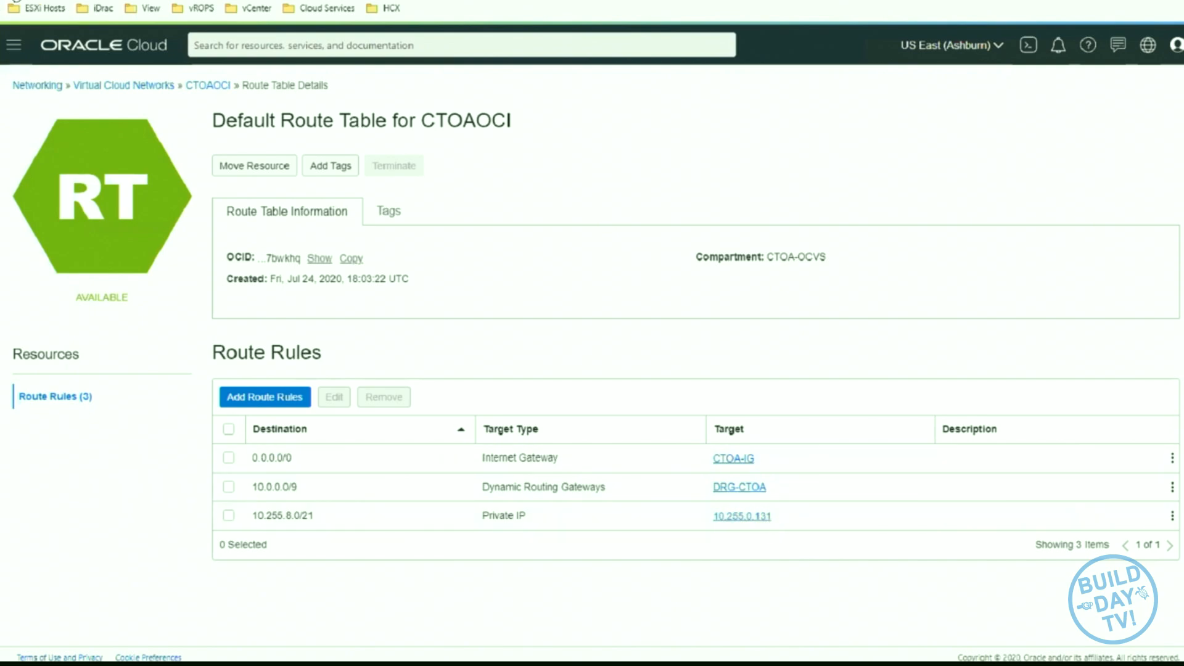
{"action": "left_click", "coordinate": [16, 2]}
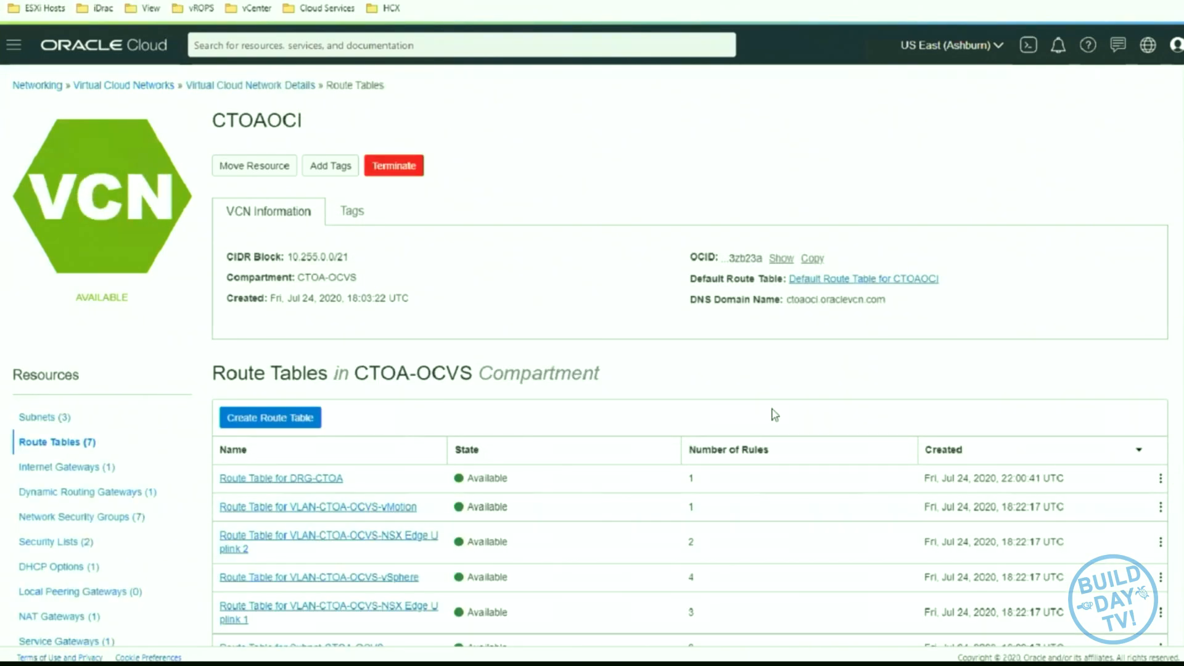
- List the CTOAOCI network security groups and open NSG for NSX Edge Uplink VLANs in CTOA-OCVS to view its security rules
{"action": "left_click", "coordinate": [124, 519]}
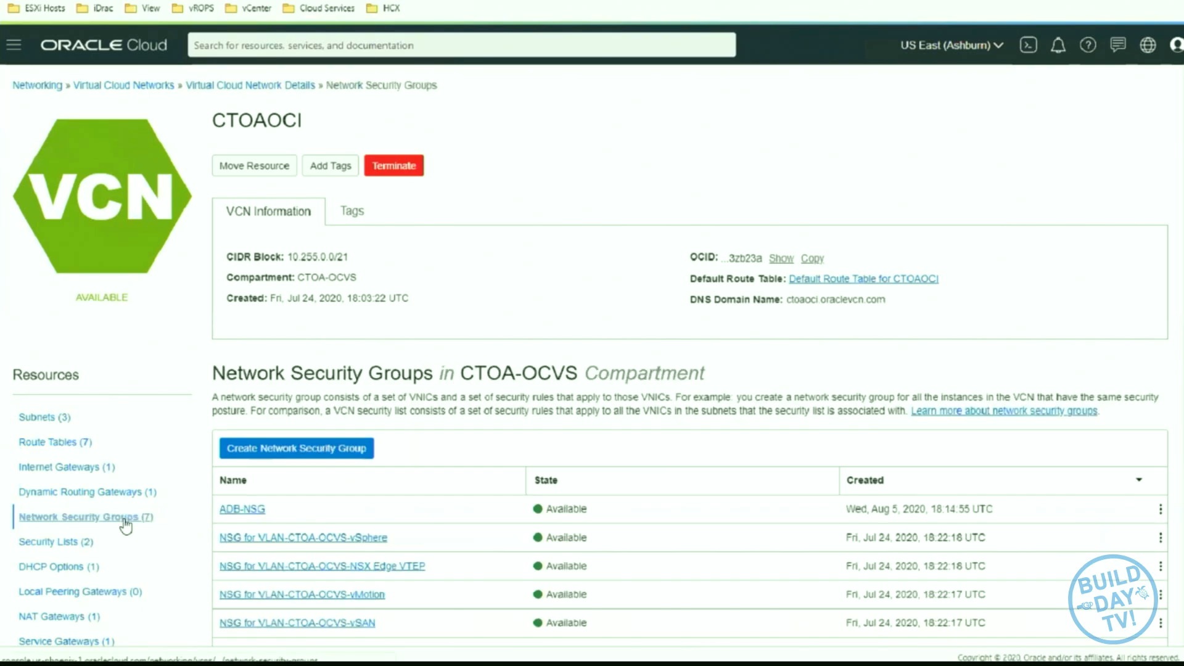
{"action": "scroll", "coordinate": [465, 459], "scroll_direction": "down", "scroll_amount": 3}
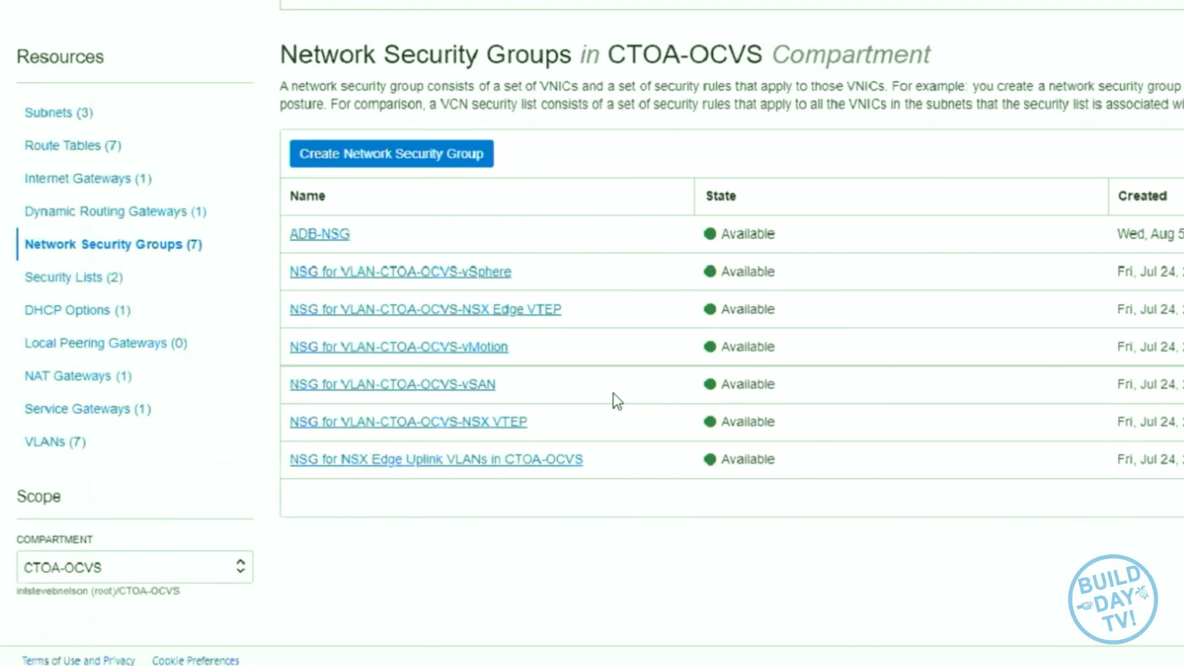
{"action": "left_click", "coordinate": [554, 474]}
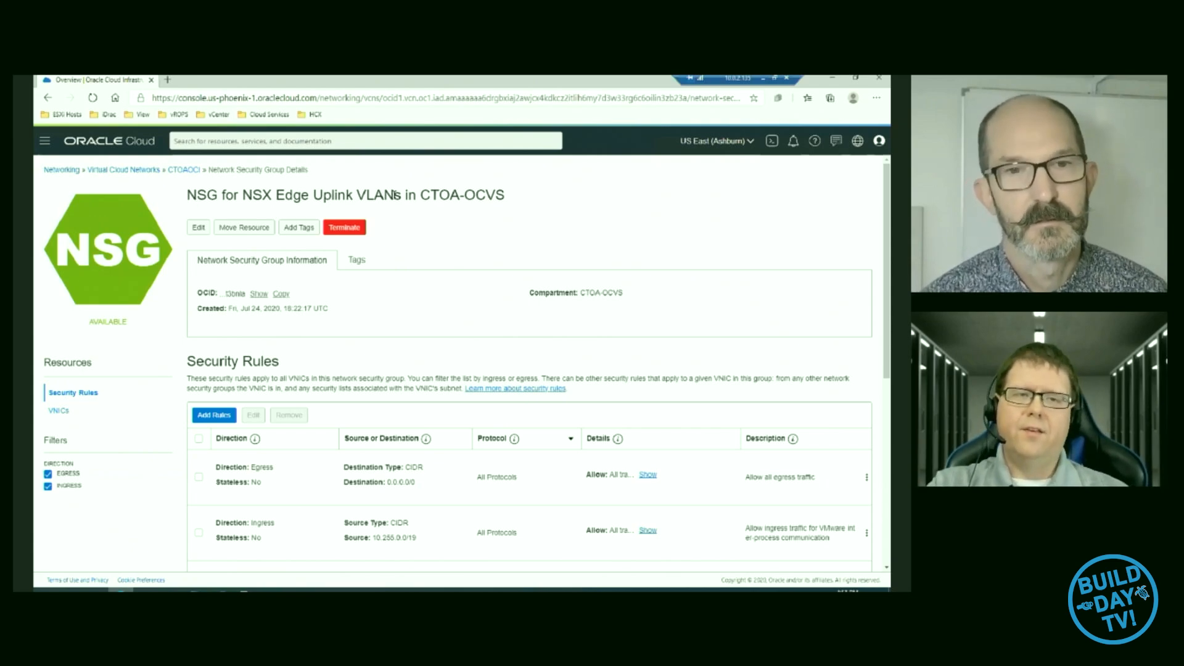
- Start a new ingress rule in the NSX Edge Uplink security group with source type CIDR and source 10.255.4.4/32
{"action": "left_click", "coordinate": [229, 417]}
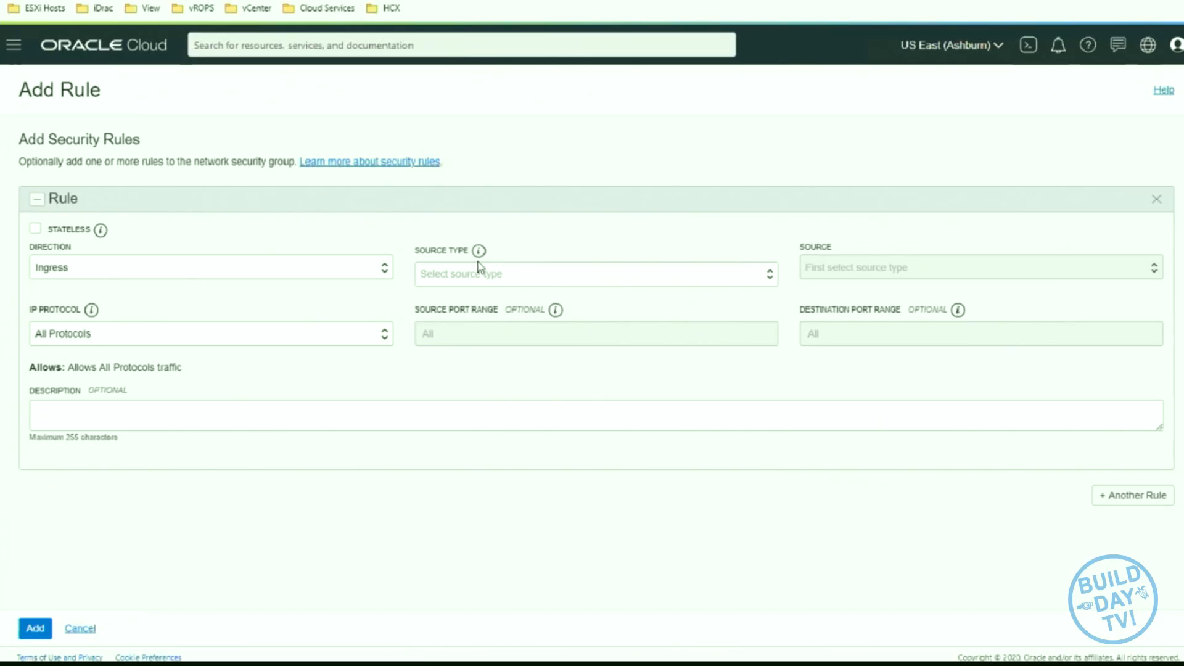
{"action": "left_click", "coordinate": [487, 278]}
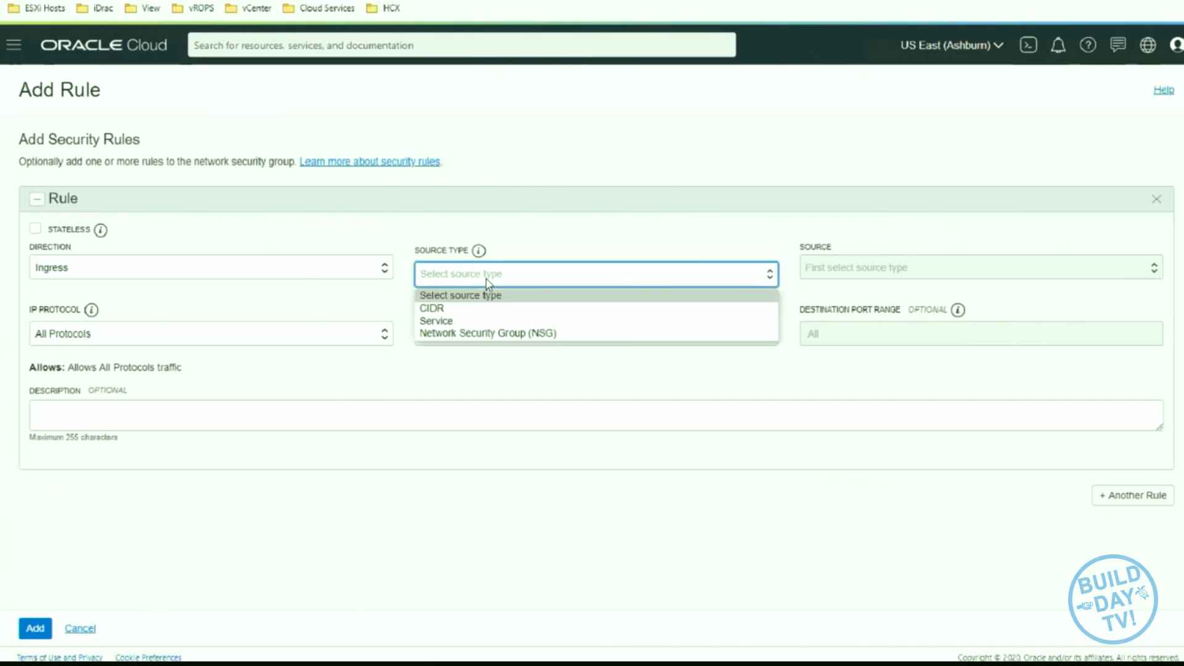
{"action": "left_click", "coordinate": [519, 308]}
{"action": "left_click", "coordinate": [803, 269]}
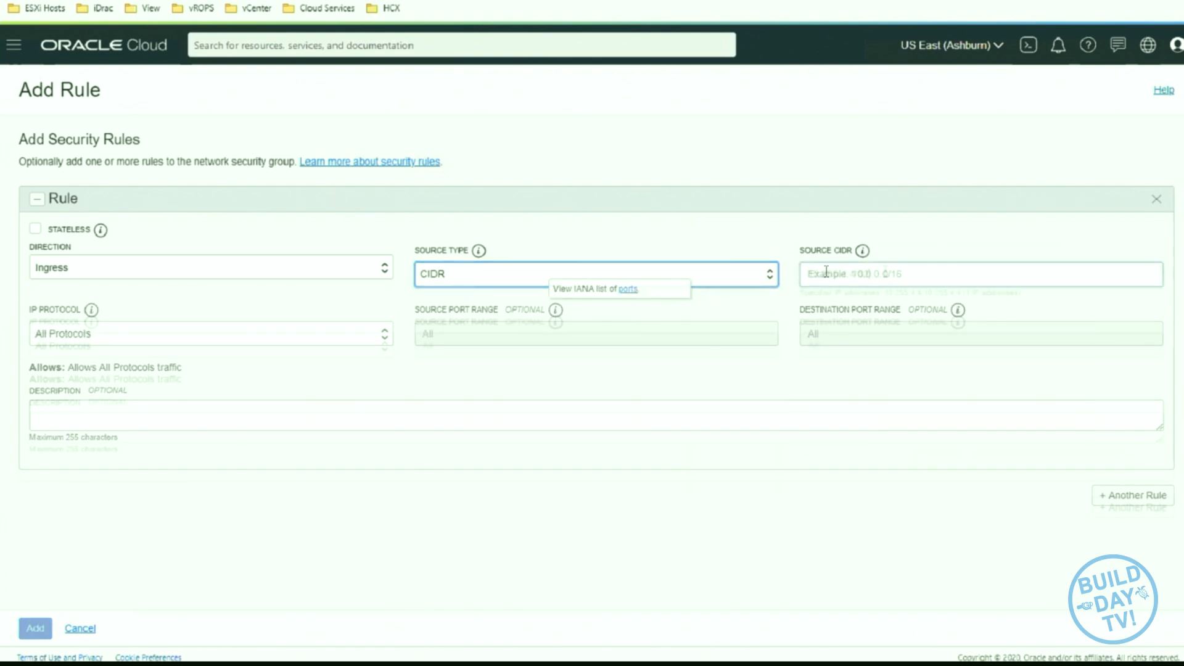
{"action": "type", "text": "10.255.4.4/32"}
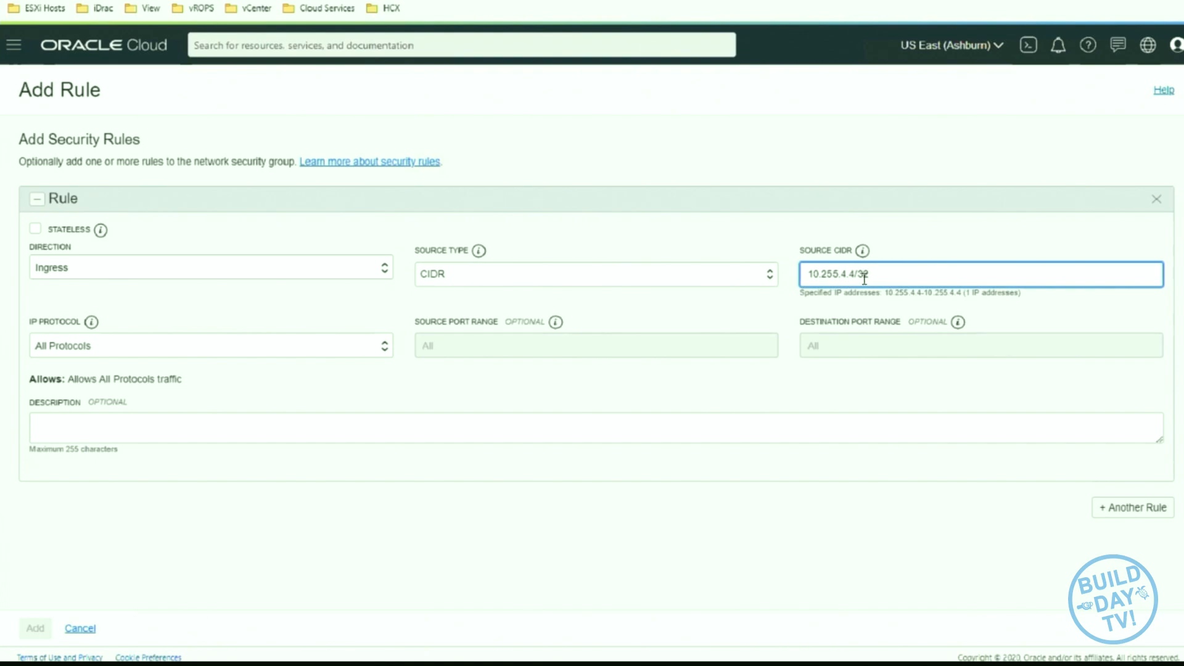
- Set the rule's IP protocol to TCP and its destination port range to 4172, and add the rule to the group
{"action": "left_click", "coordinate": [204, 349]}
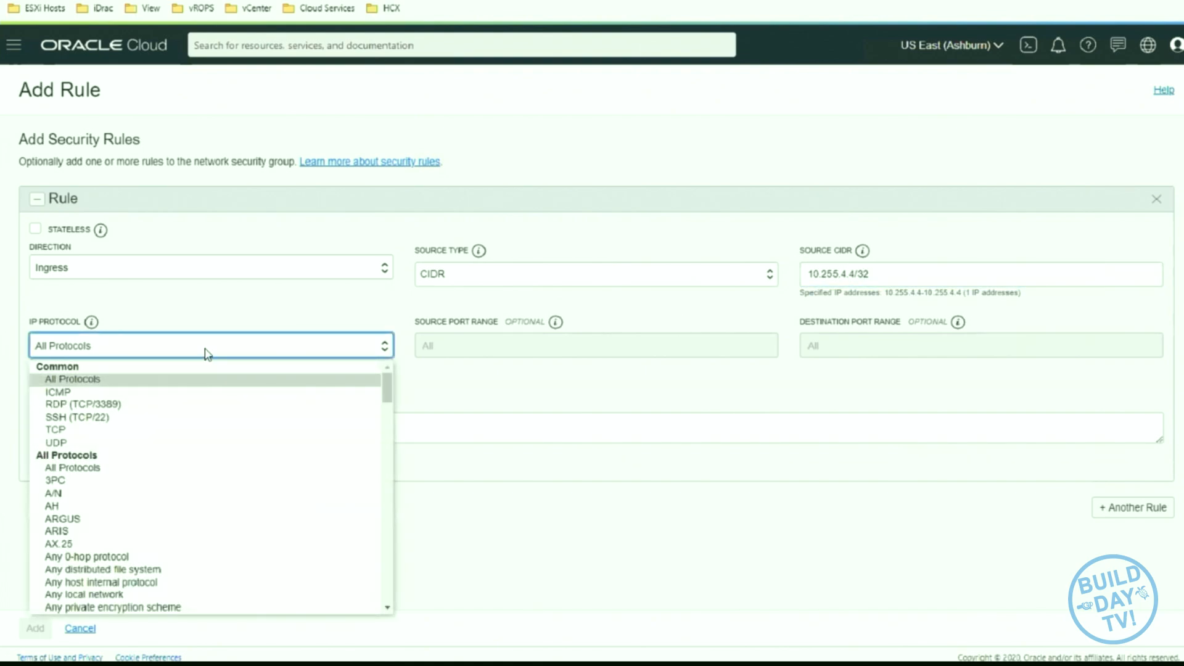
{"action": "left_click", "coordinate": [252, 351]}
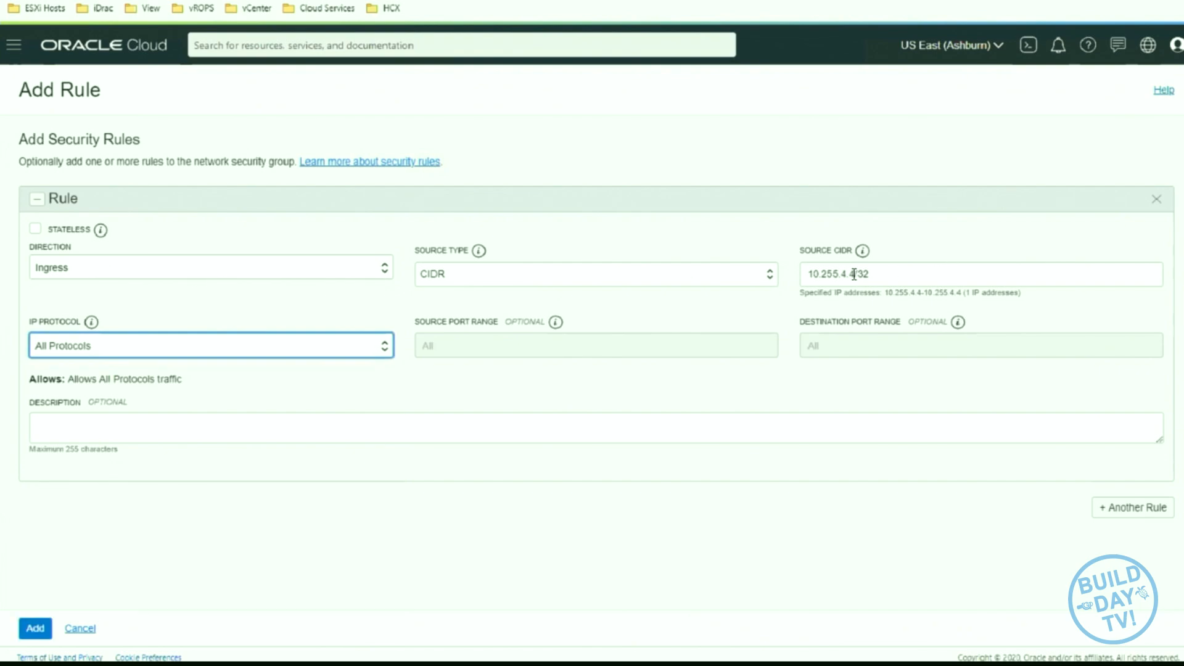
{"action": "left_click", "coordinate": [341, 350]}
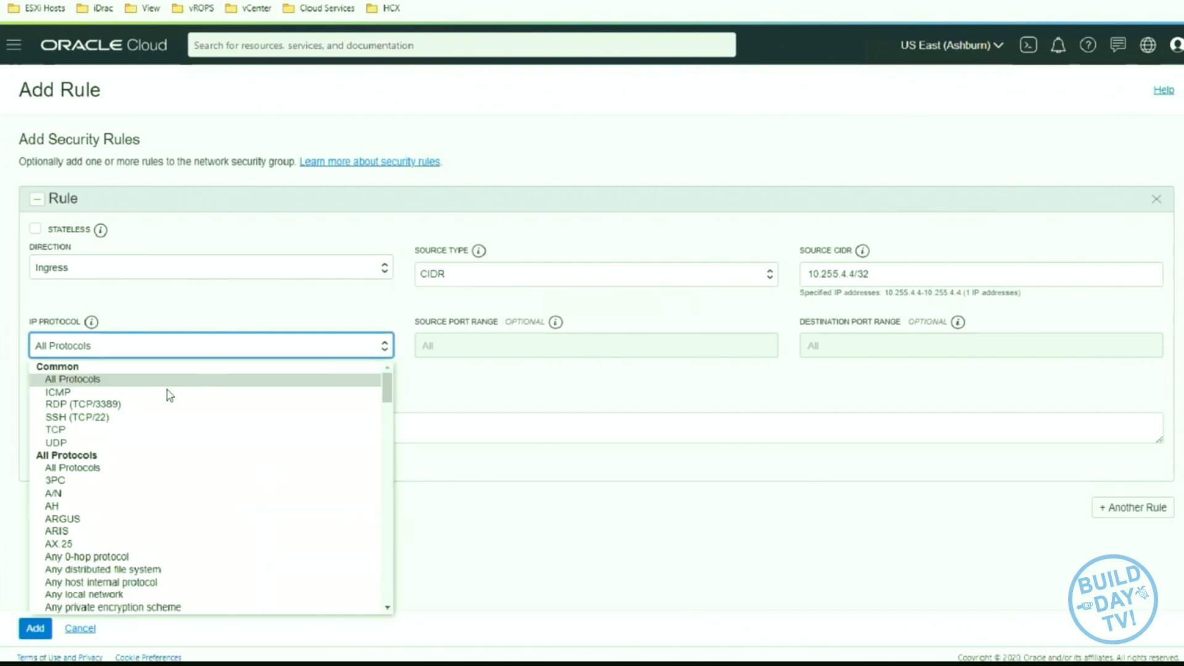
{"action": "left_click", "coordinate": [94, 435]}
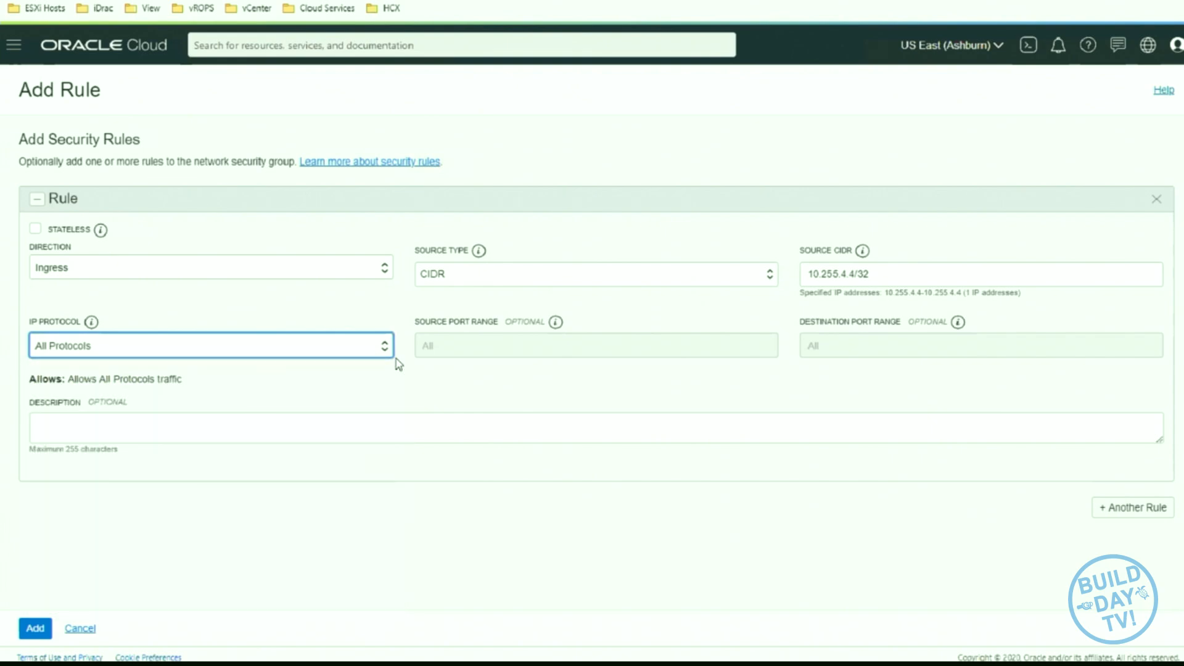
{"action": "left_click", "coordinate": [468, 347]}
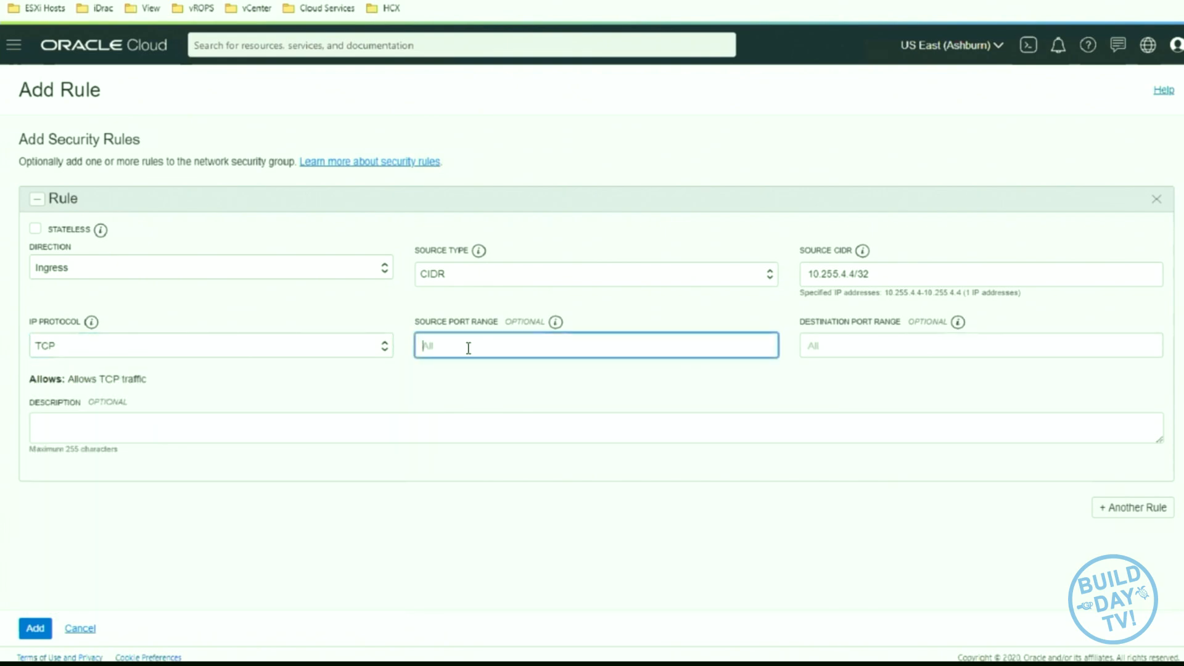
{"action": "left_click", "coordinate": [841, 346]}
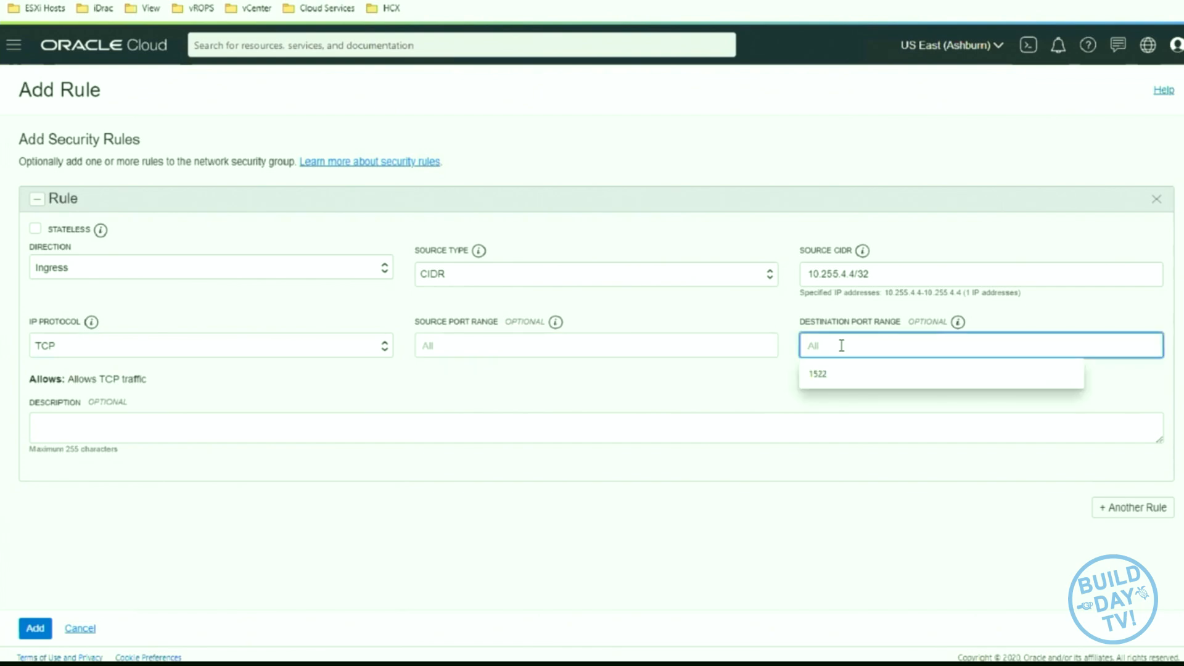
{"action": "type", "text": "41"}
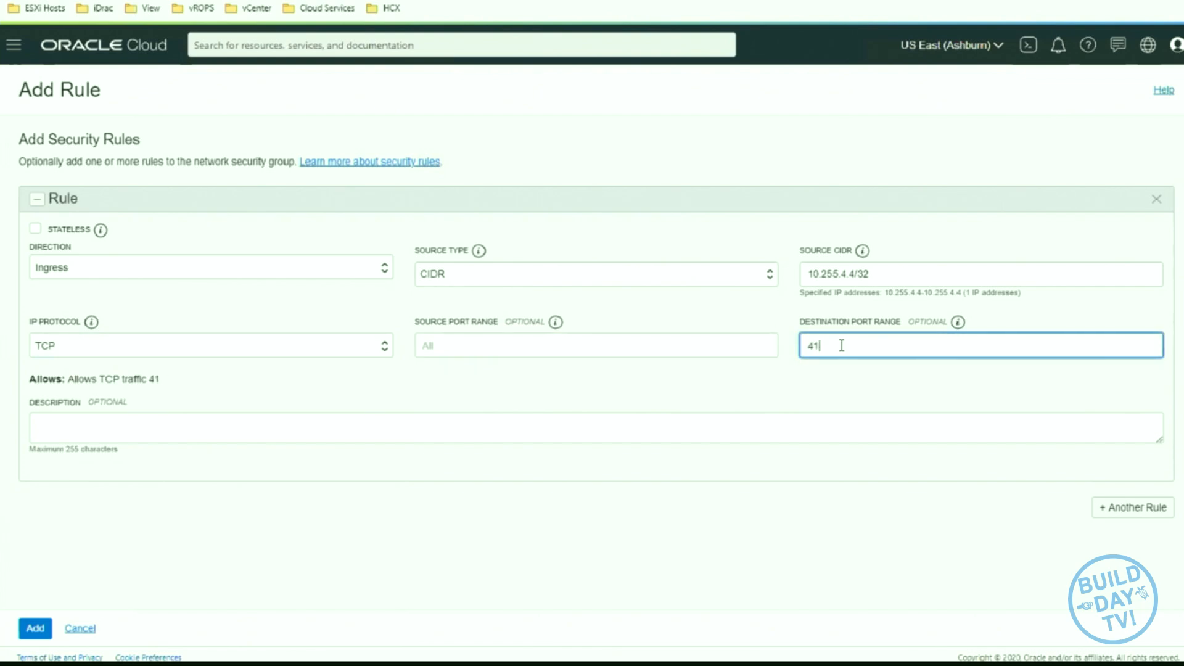
{"action": "type", "text": "72"}
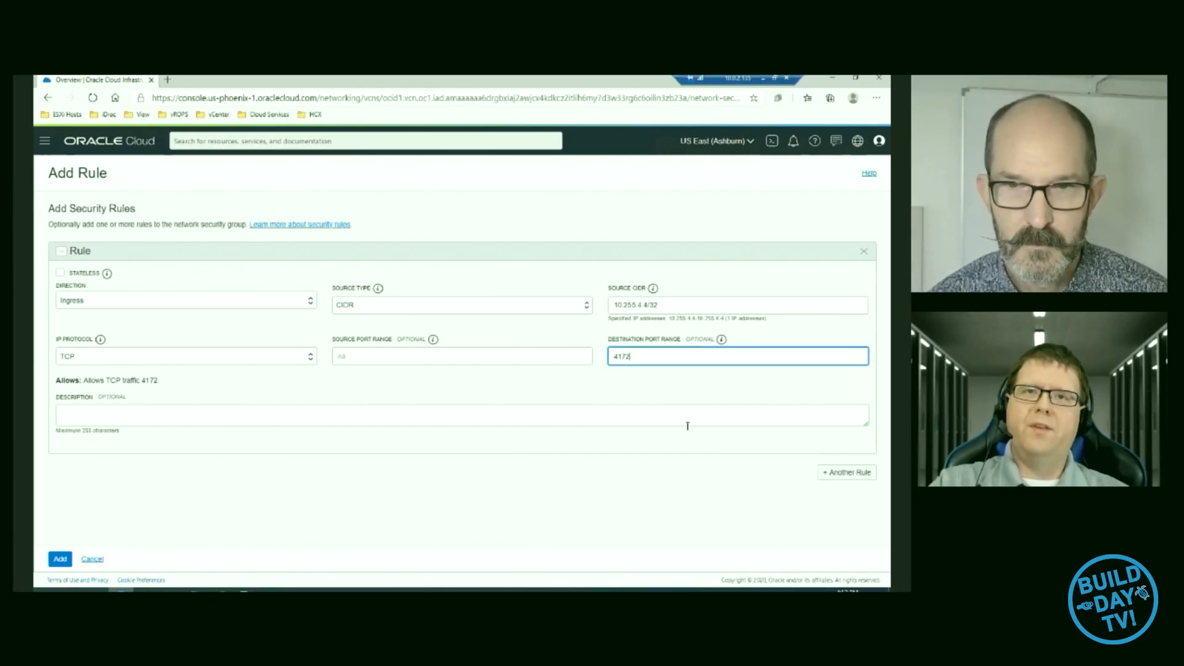
{"action": "left_click", "coordinate": [621, 470]}
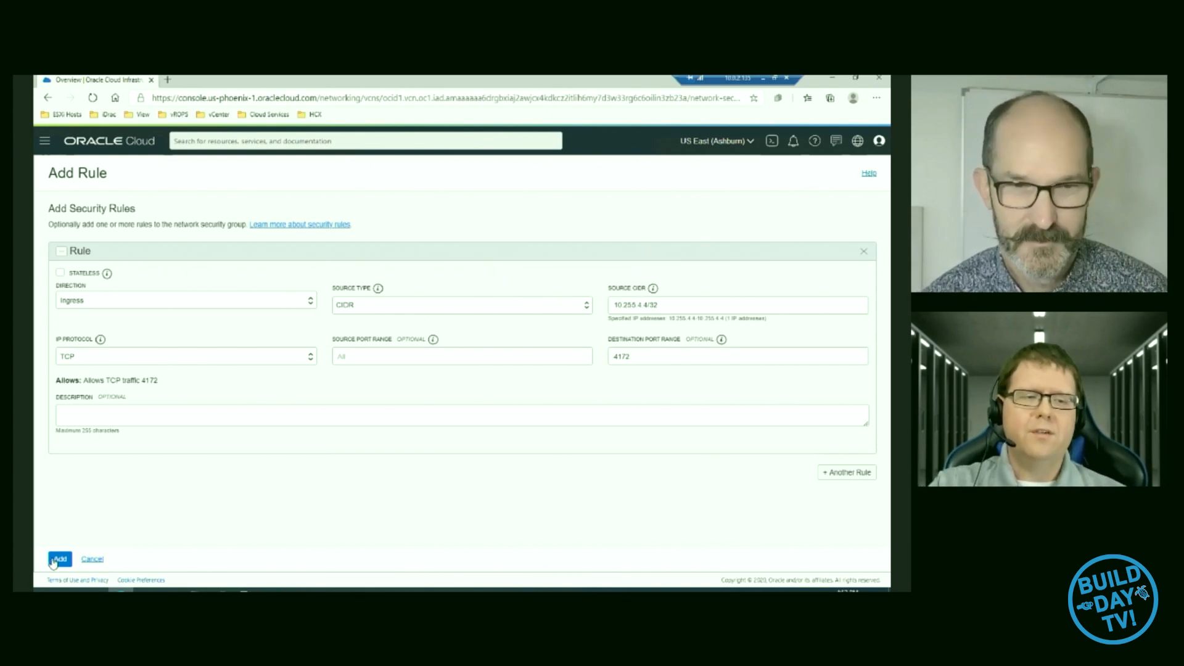
{"action": "left_click", "coordinate": [60, 559]}
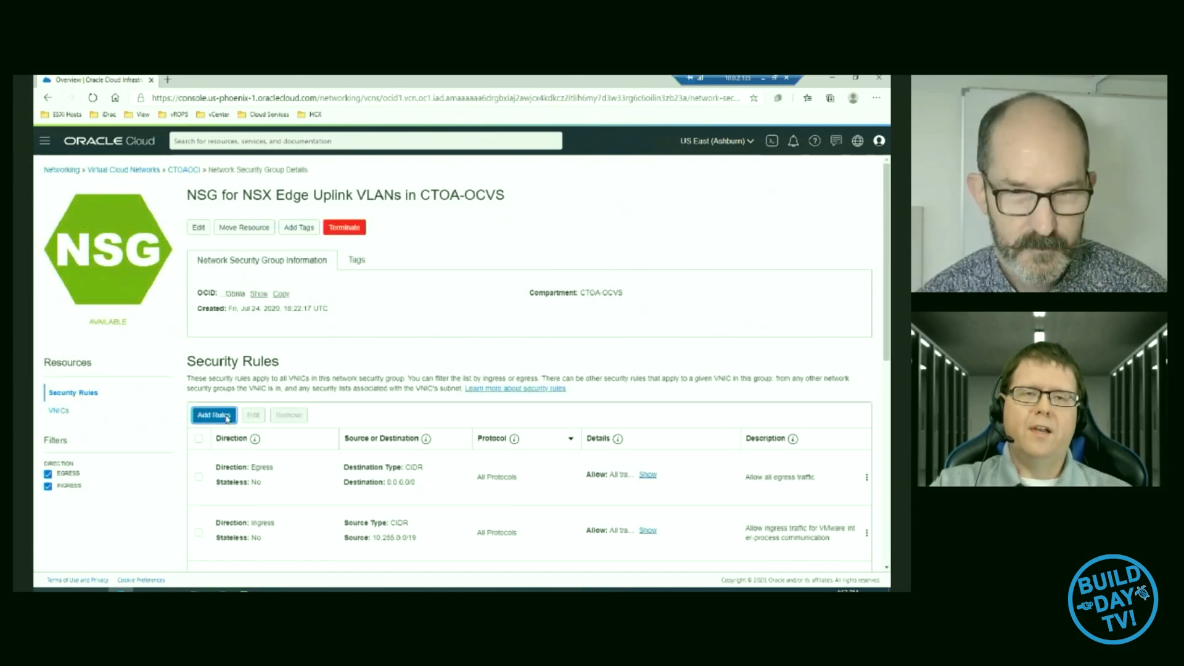
- Start a second ingress rule in the security group with source type CIDR and source 10.255.4.4/32
{"action": "left_click", "coordinate": [213, 415]}
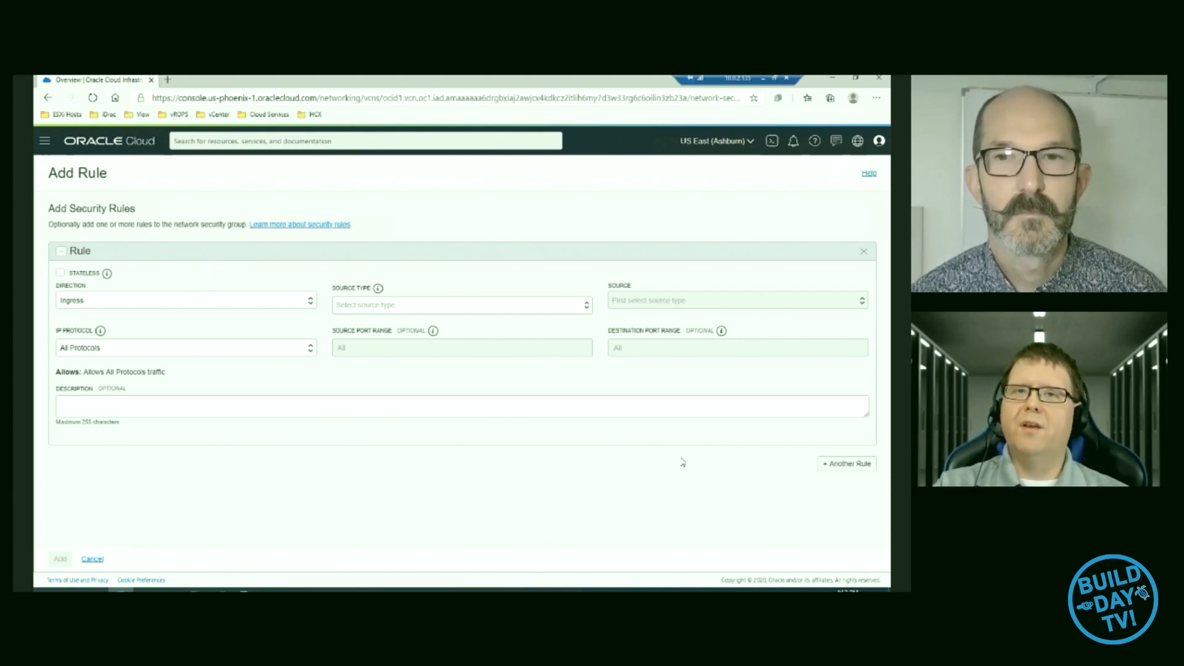
{"action": "left_click", "coordinate": [366, 307]}
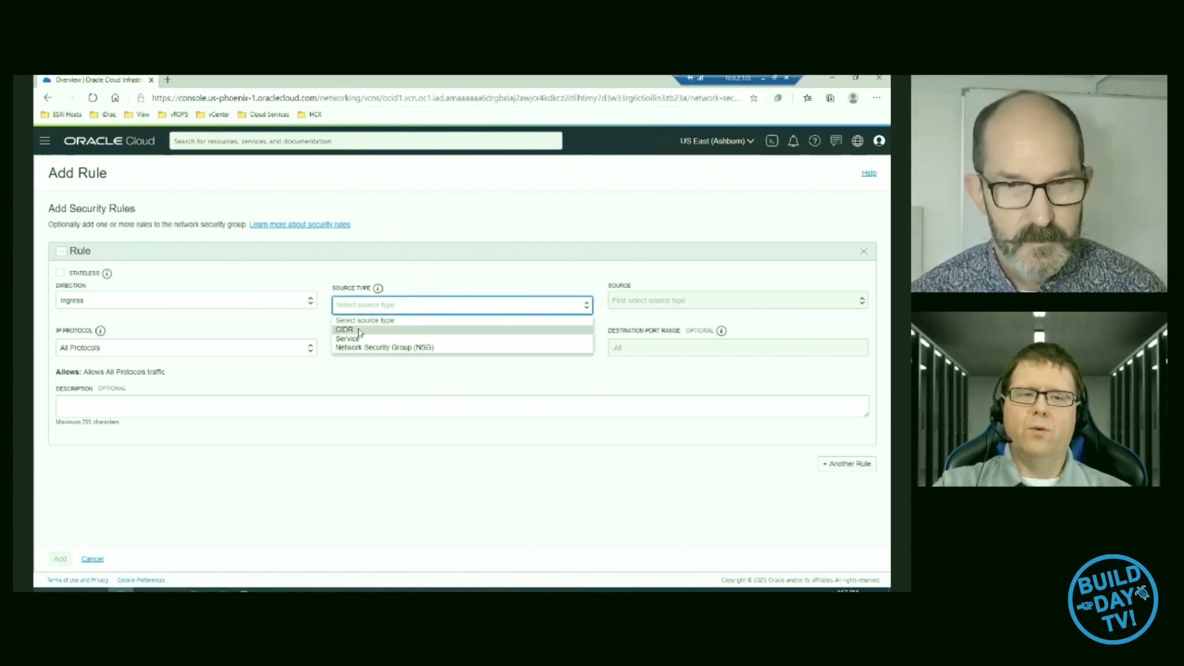
{"action": "left_click", "coordinate": [363, 330]}
{"action": "left_click", "coordinate": [670, 305]}
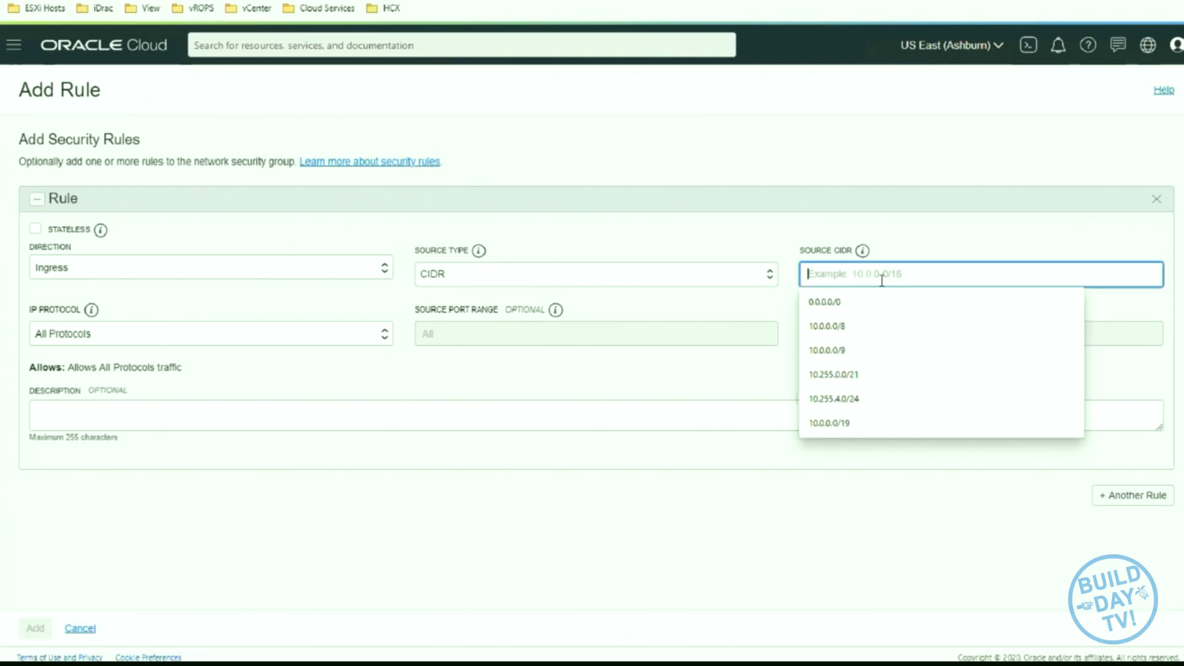
{"action": "type", "text": "10.255"}
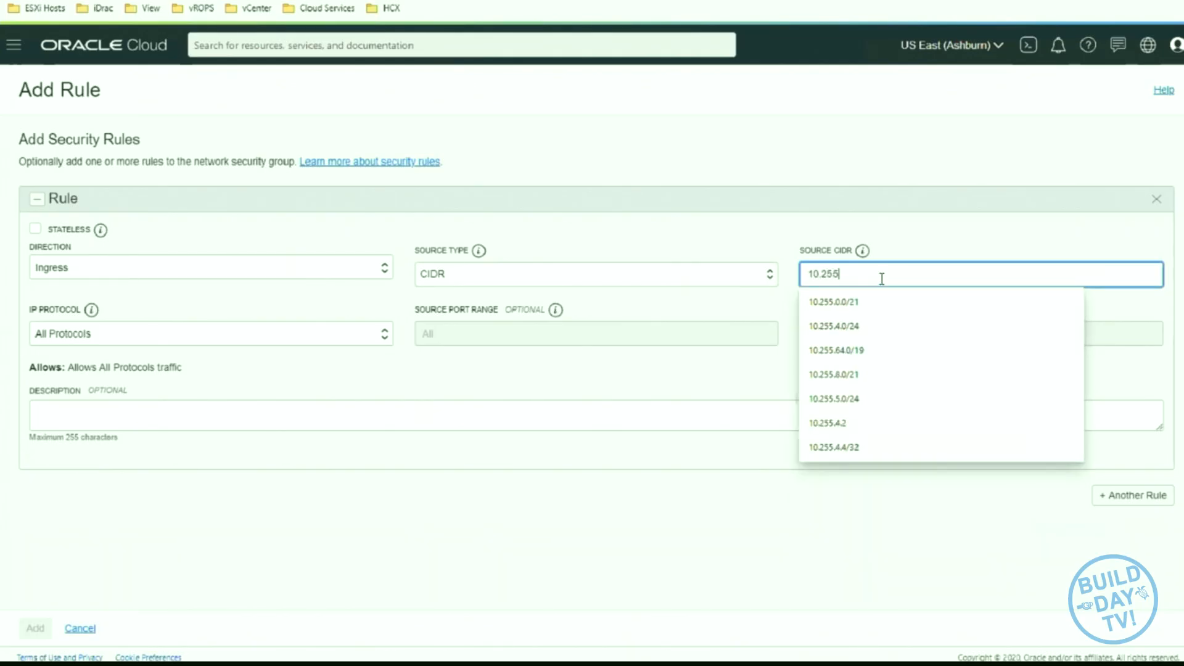
{"action": "type", "text": ".4."}
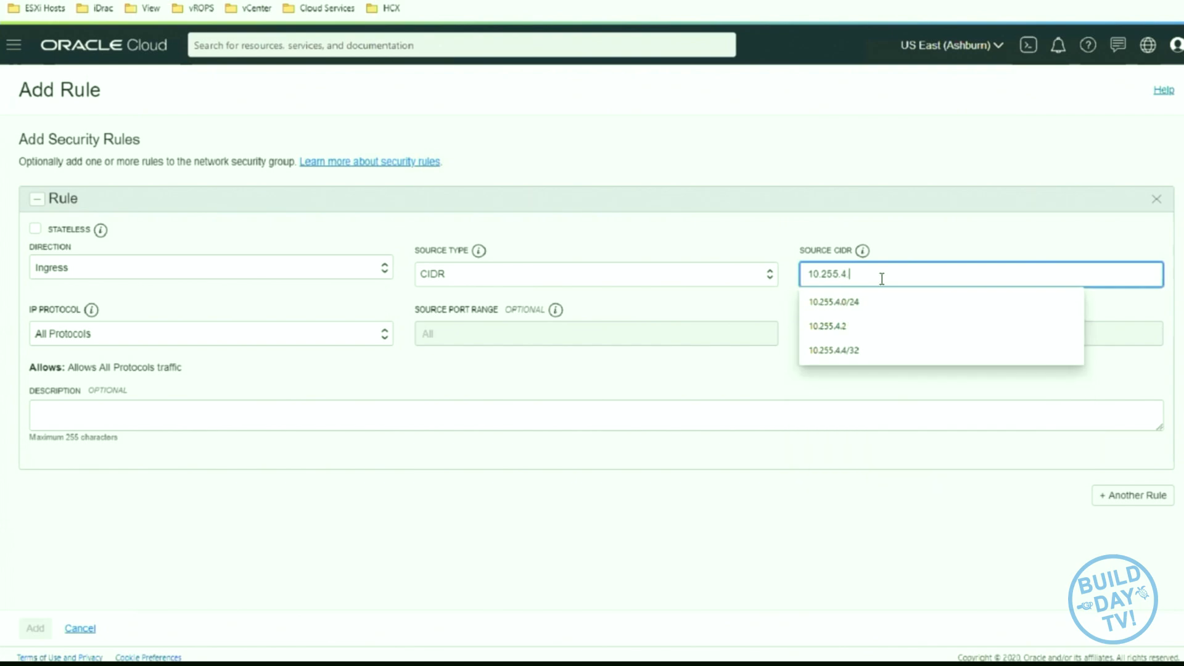
{"action": "type", "text": "4/32"}
{"action": "left_click", "coordinate": [859, 301]}
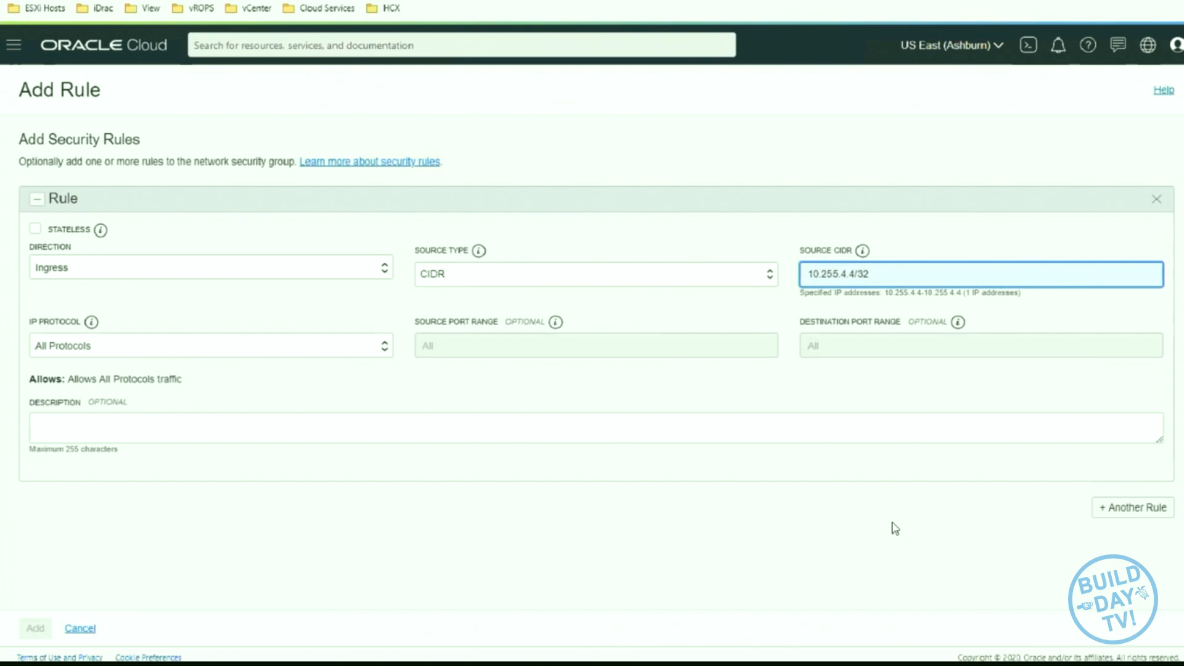
- Set the second rule's IP protocol to TCP and fill in its destination port range
{"action": "left_click", "coordinate": [218, 346]}
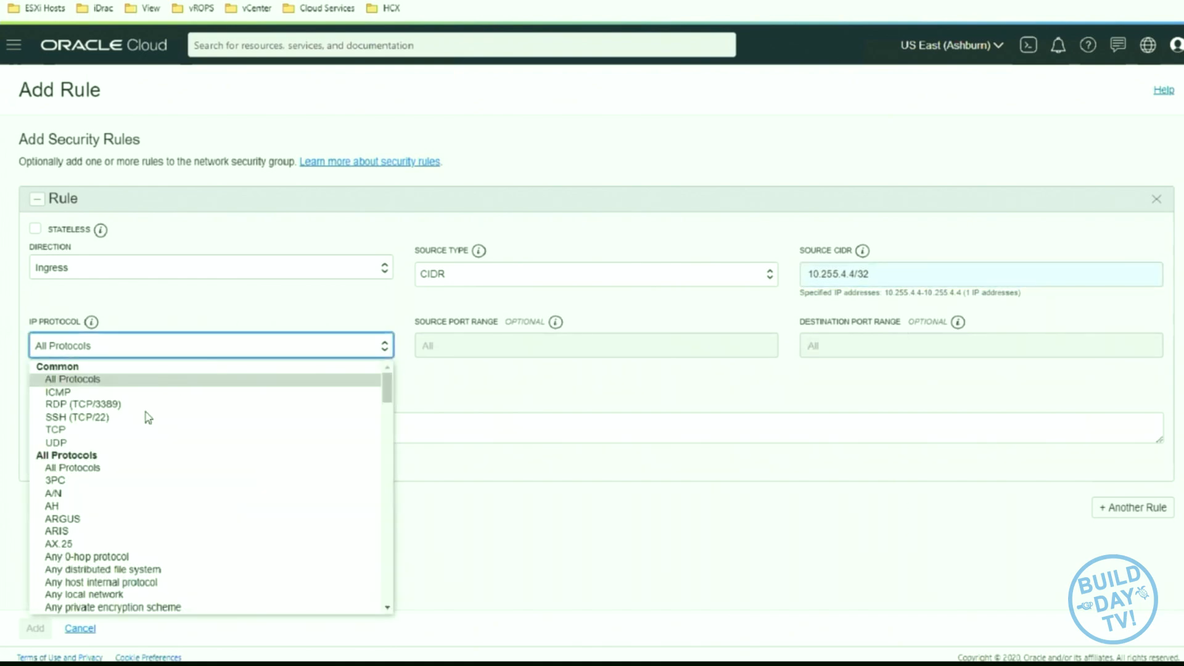
{"action": "left_click", "coordinate": [132, 430]}
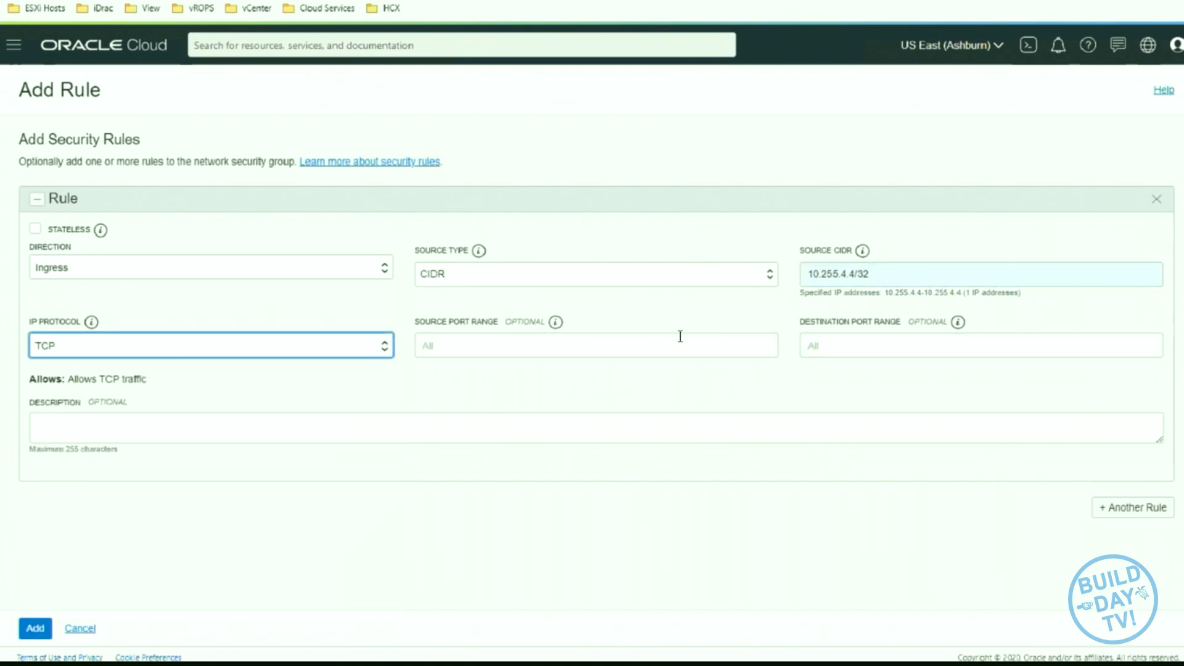
{"action": "left_click", "coordinate": [843, 345]}
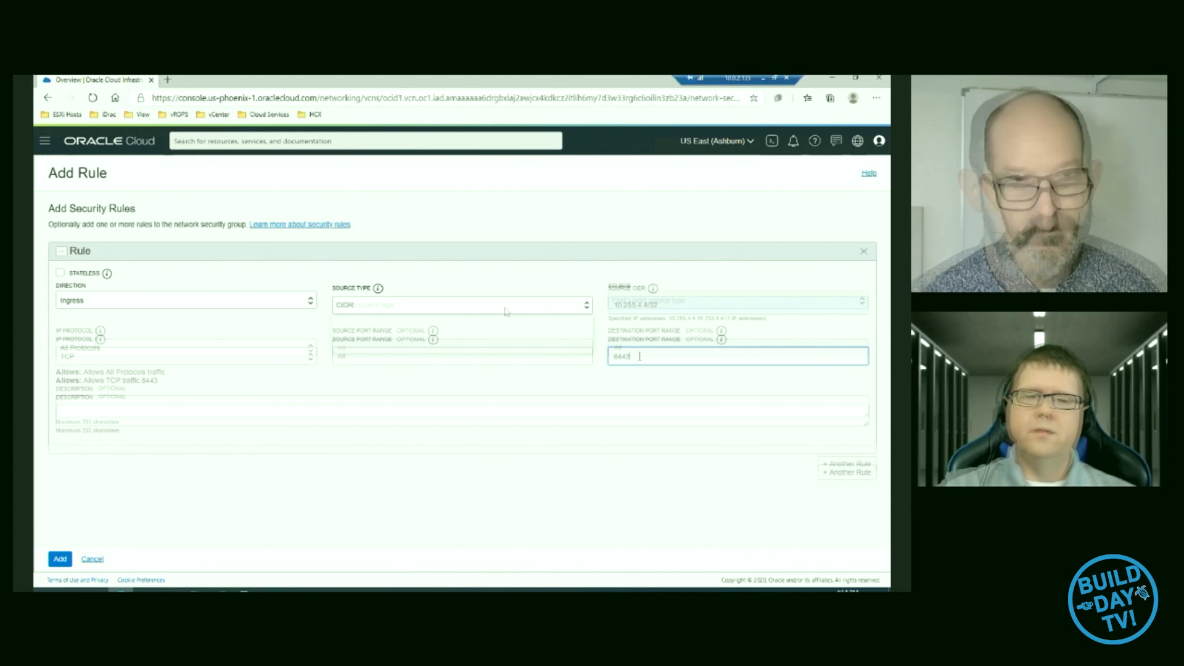
- In another new ingress rule, choose CIDR as the source type and begin the source CIDR with 10
{"action": "left_click", "coordinate": [468, 305]}
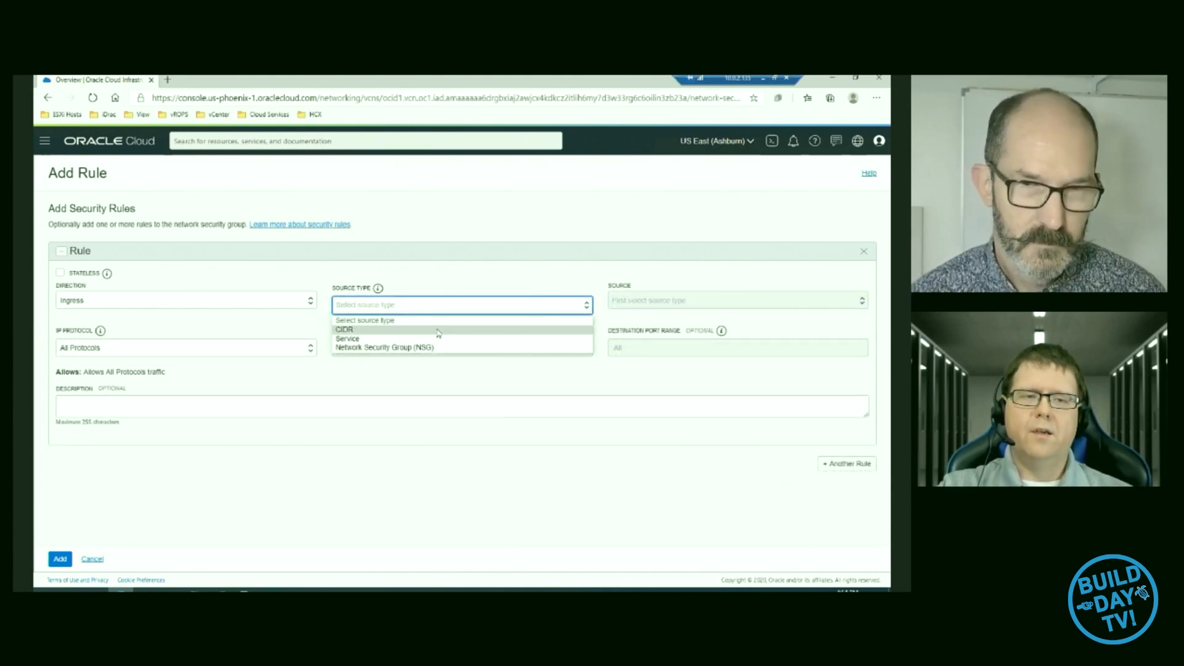
{"action": "left_click", "coordinate": [470, 329]}
{"action": "left_click", "coordinate": [661, 304]}
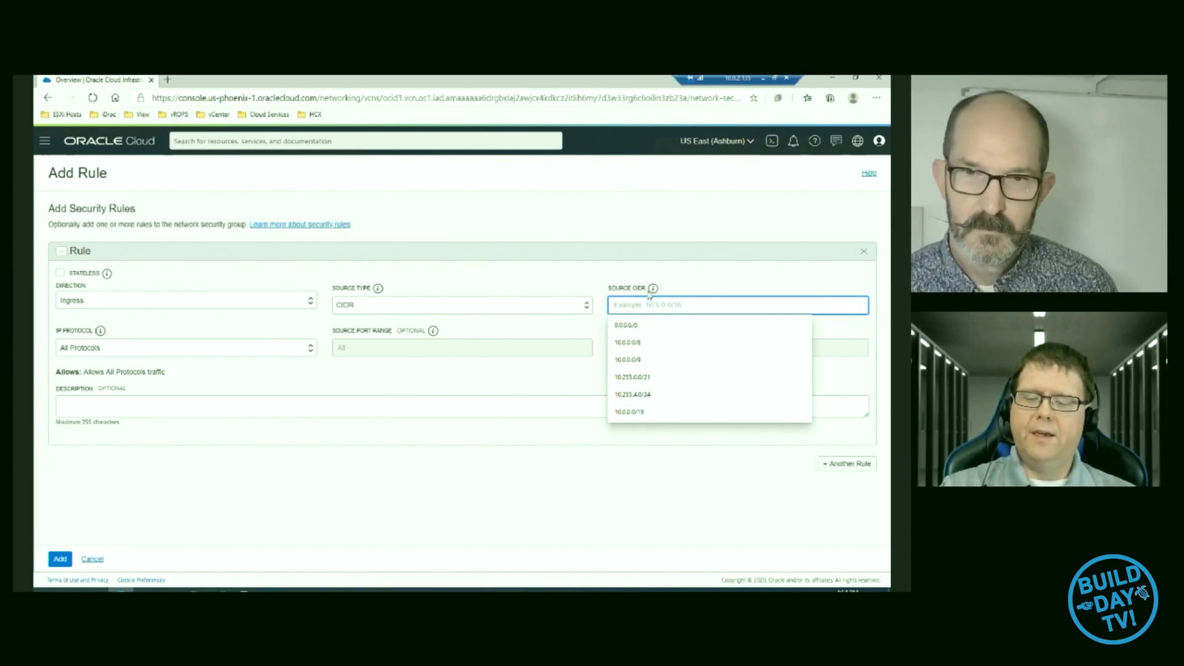
{"action": "type", "text": "0"}
{"action": "key", "text": "BackSpace"}
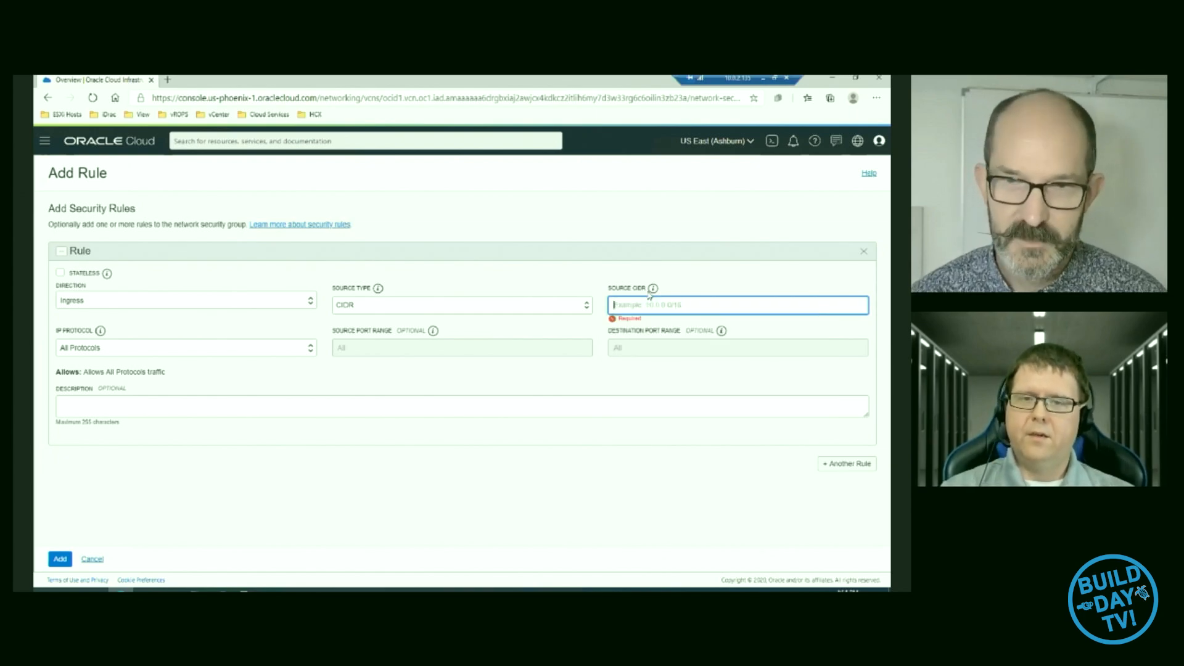
{"action": "type", "text": "10"}
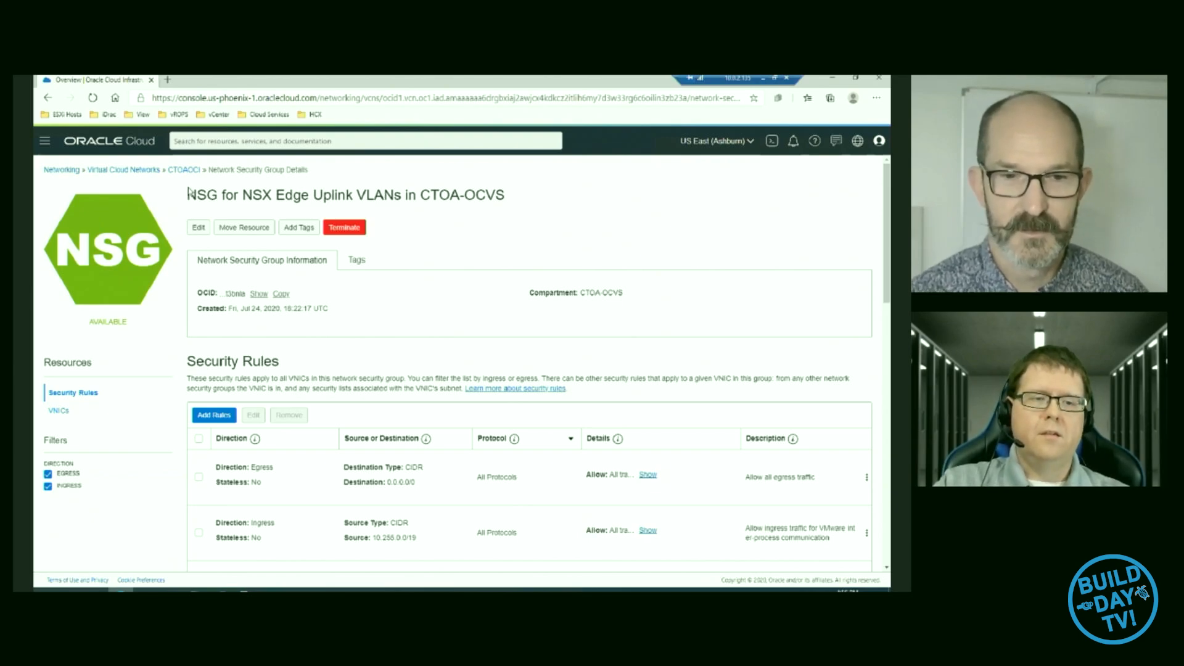
- Switch to the 150.136.111.83 remote desktop session where the VMware Horizon 7 Connection Server installer runs
{"action": "mouse_move", "coordinate": [207, 582]}
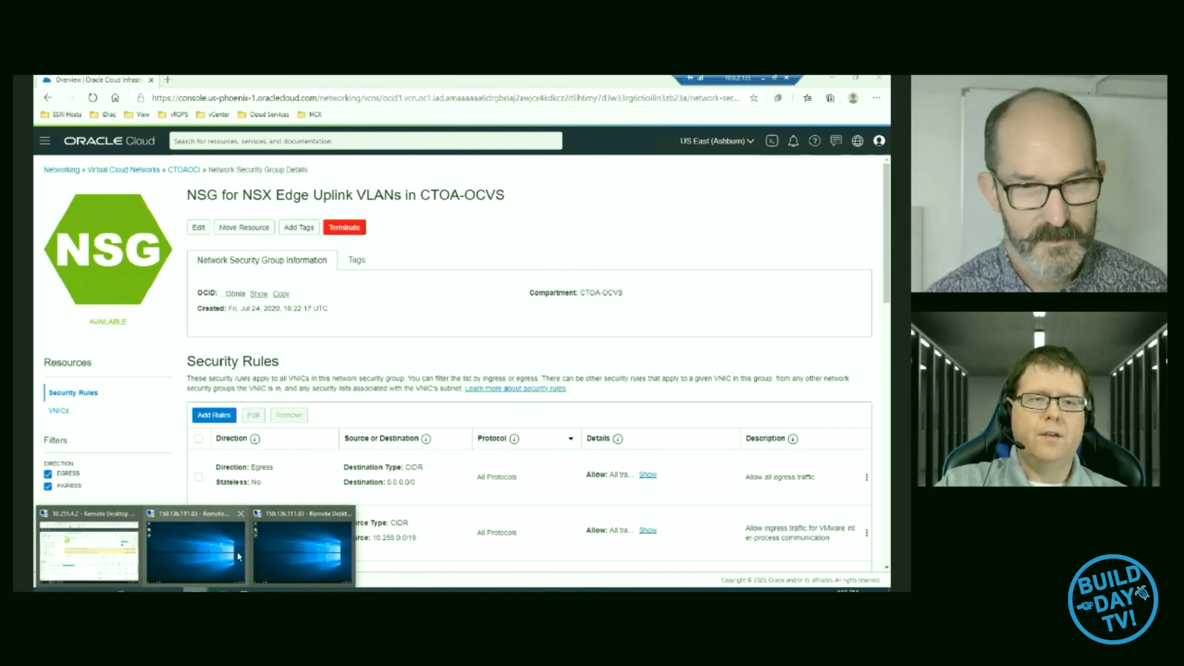
{"action": "left_click", "coordinate": [240, 558]}
{"action": "left_click", "coordinate": [196, 589]}
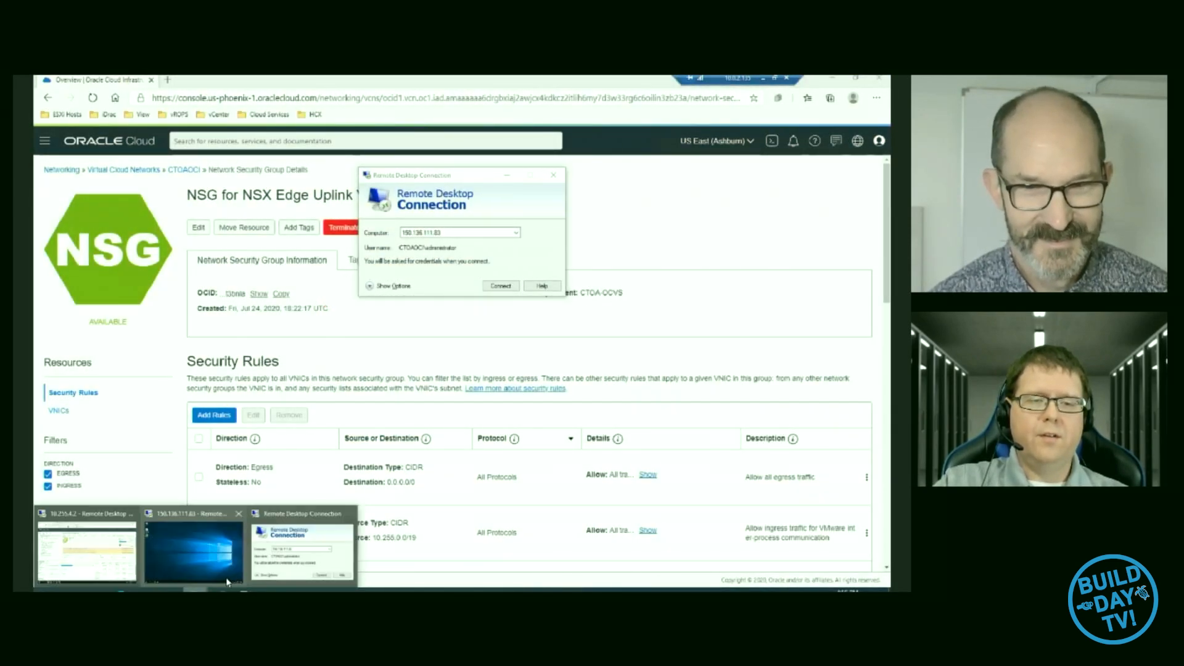
{"action": "left_click", "coordinate": [236, 536]}
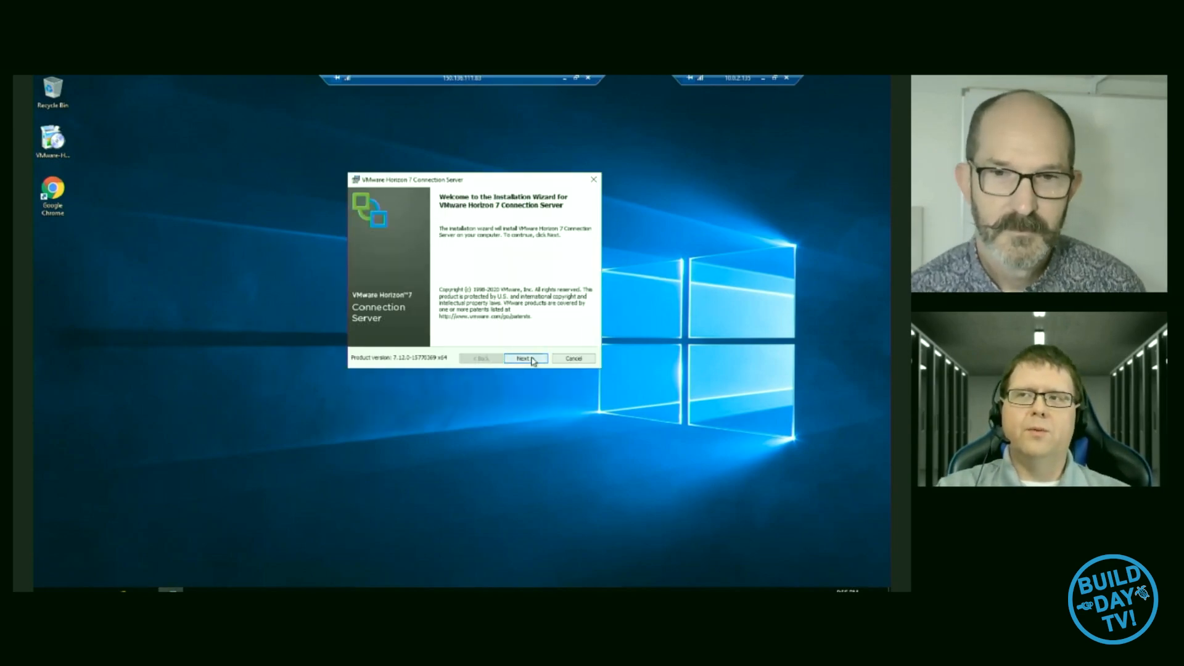
- Accept the license agreement in the Horizon 7 Connection Server installer and keep the default destination folder
{"action": "left_click", "coordinate": [524, 358]}
{"action": "left_click", "coordinate": [417, 322]}
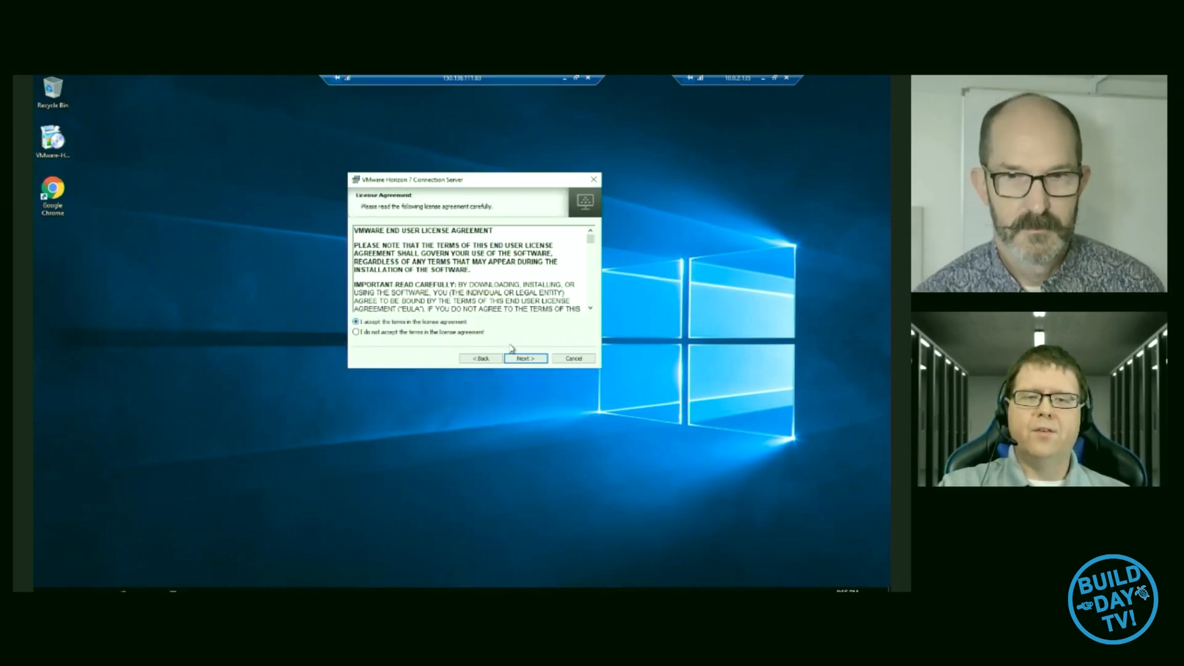
{"action": "left_click", "coordinate": [523, 359]}
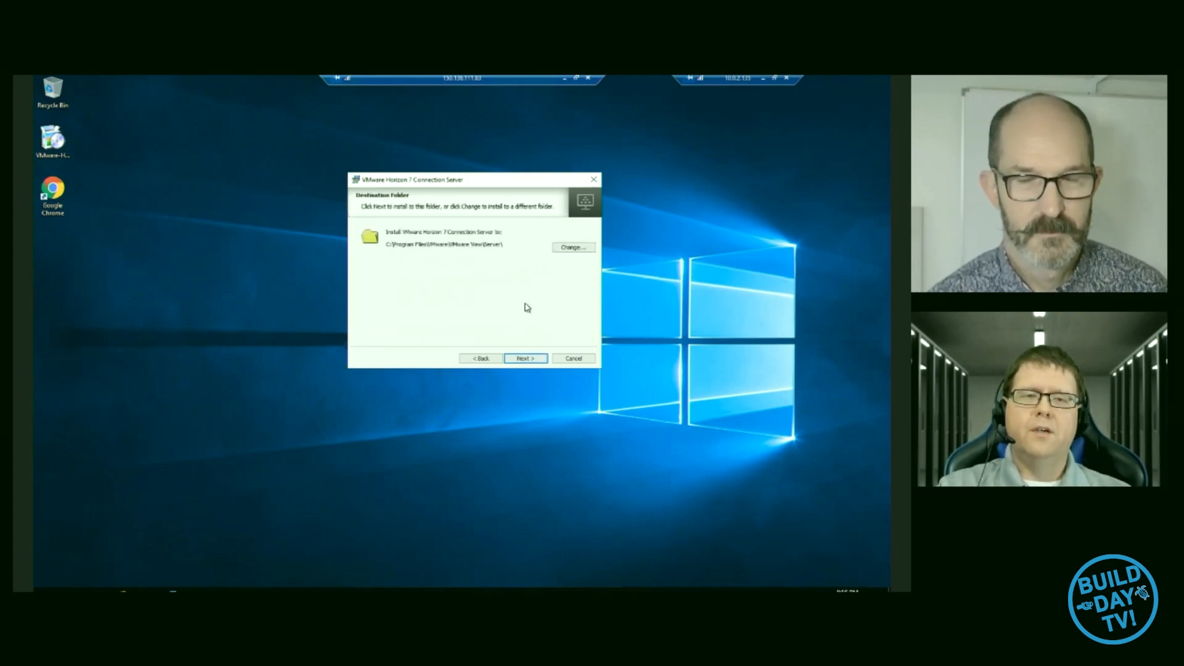
{"action": "left_click", "coordinate": [522, 359]}
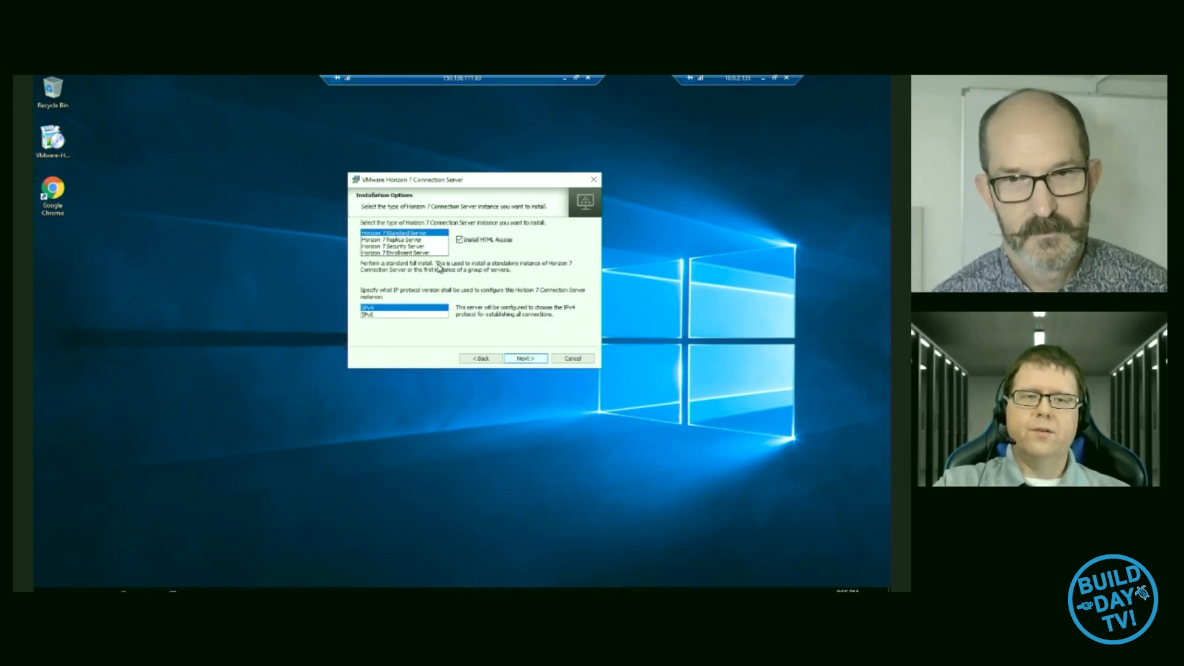
- Choose the Horizon 7 Security Server instance type with IPv4, and enter ctoaoci-view01 as the paired Connection Server
{"action": "left_click", "coordinate": [405, 246]}
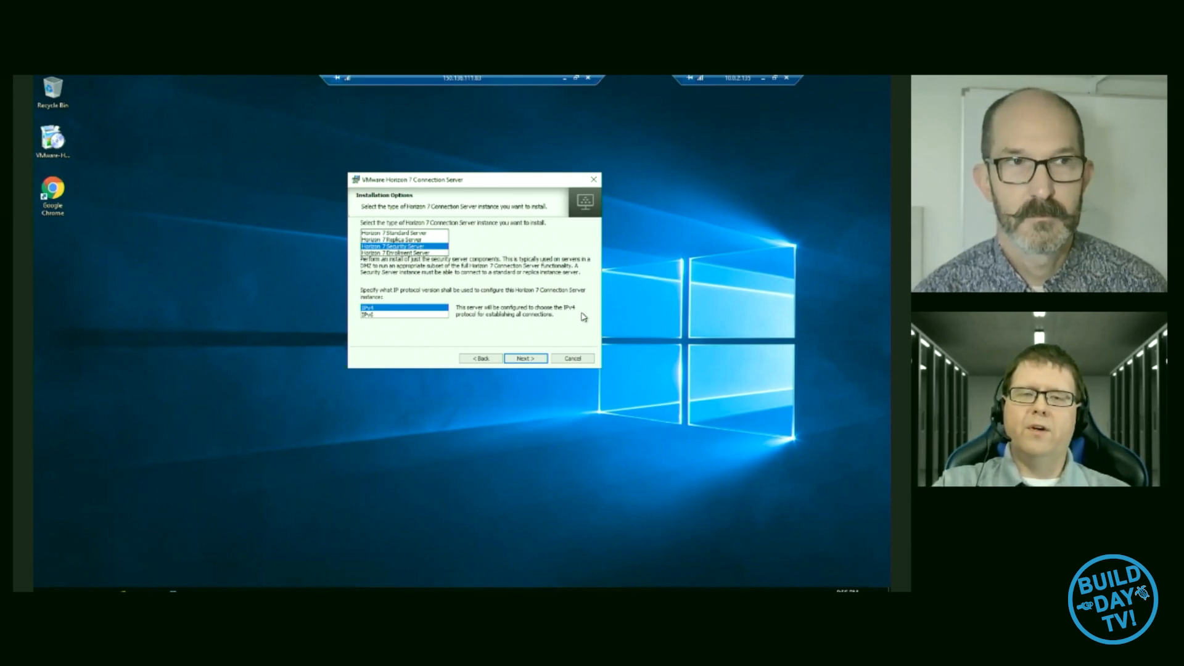
{"action": "left_click", "coordinate": [533, 361]}
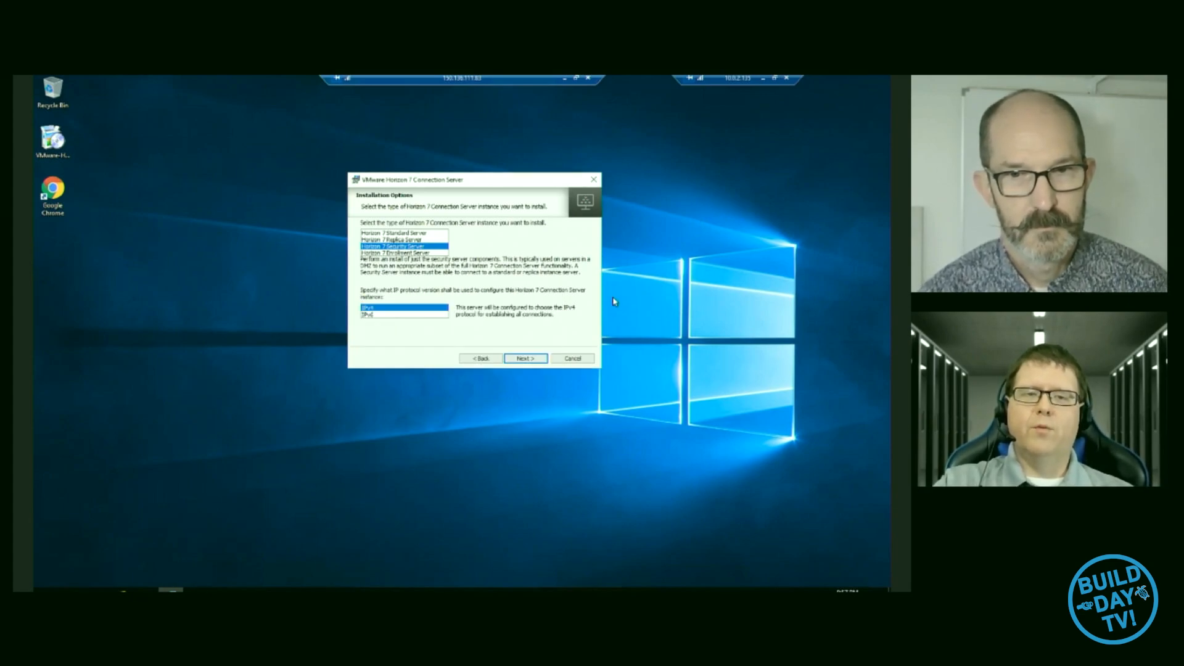
{"action": "type", "text": "ctoaod-viewc01"}
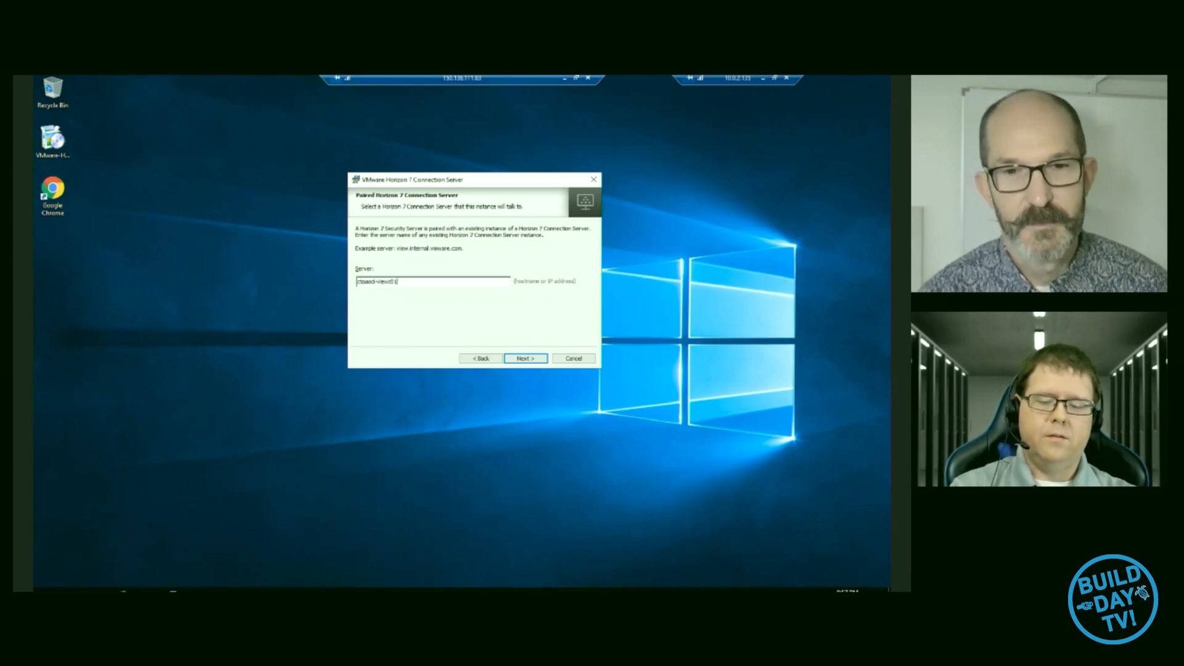
{"action": "type", "text": ".cts"}
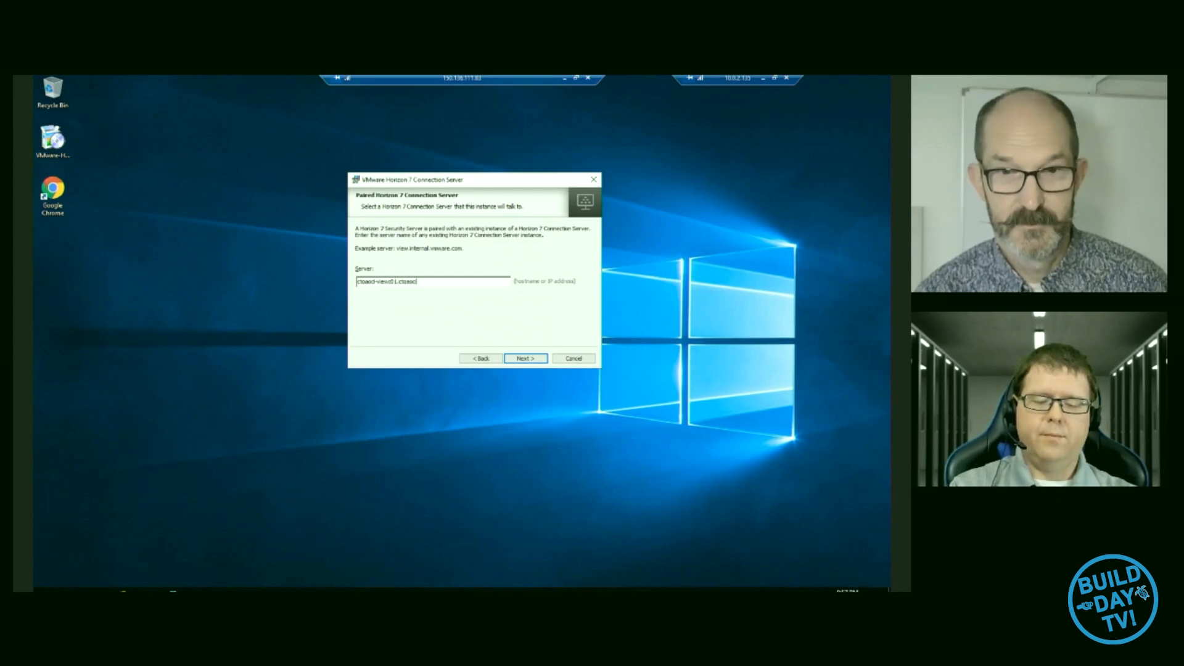
{"action": "type", "text": "aoi.cloud"}
- Complete the paired Connection Server name as ctoaoci-viewc01.ctoaoci.cloud and continue to the pairing password page
{"action": "key", "text": "Return"}
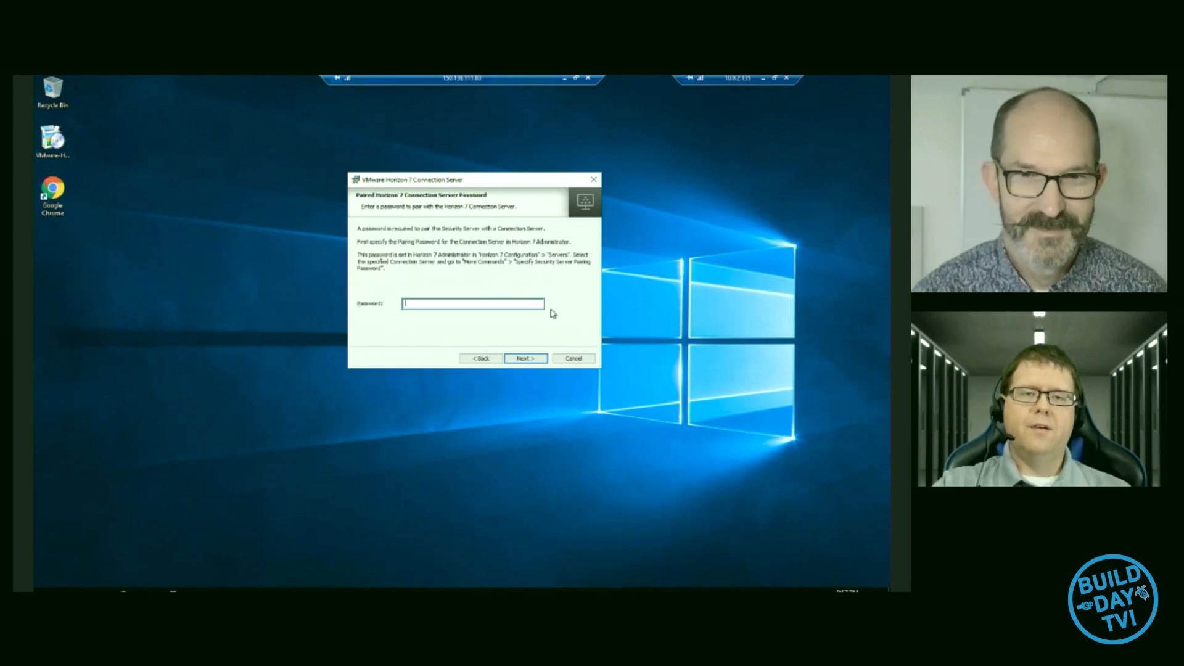
- Switch from the installer to the other remote desktop session and bring up Horizon 7 Administrator
{"action": "left_click", "coordinate": [565, 80]}
{"action": "mouse_move", "coordinate": [195, 589]}
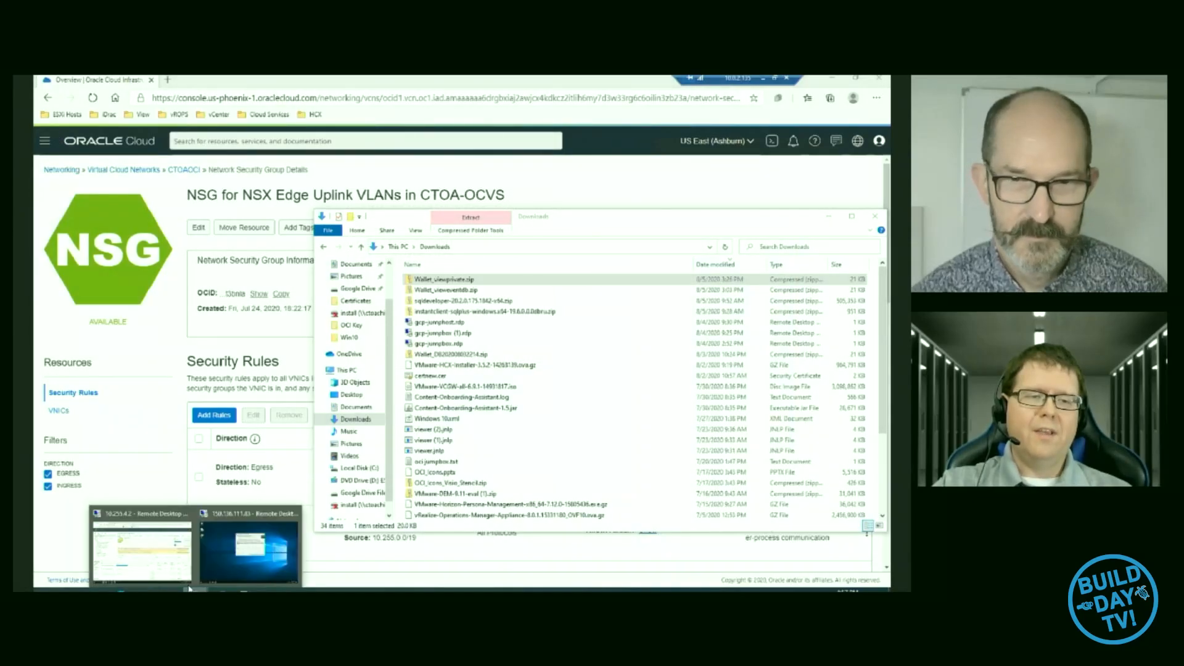
{"action": "left_click", "coordinate": [156, 561]}
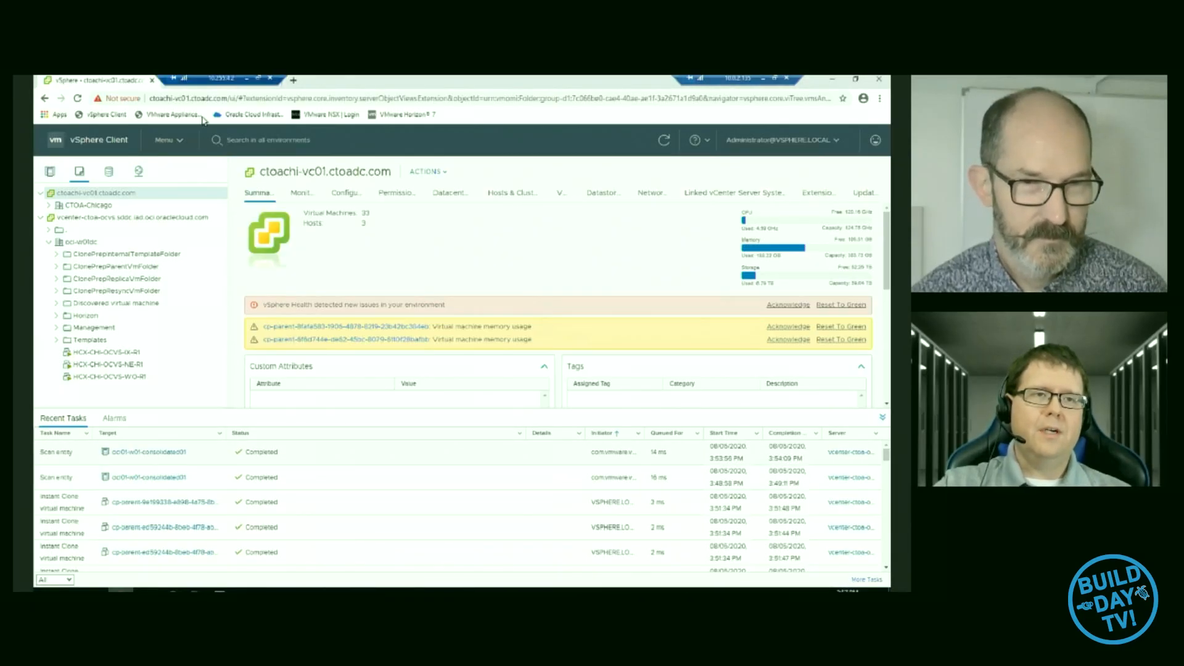
{"action": "left_click", "coordinate": [203, 84]}
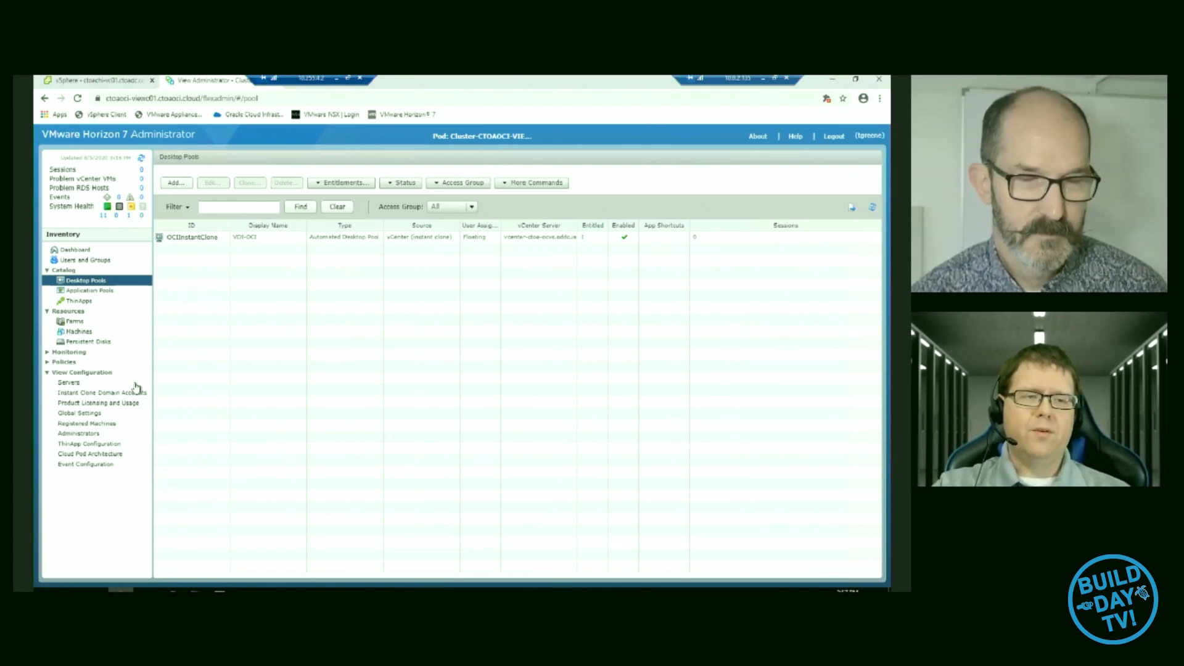
- Open the security server pairing password settings for the CTOAOCI-VIEWC01 Connection Server
{"action": "left_click", "coordinate": [71, 382]}
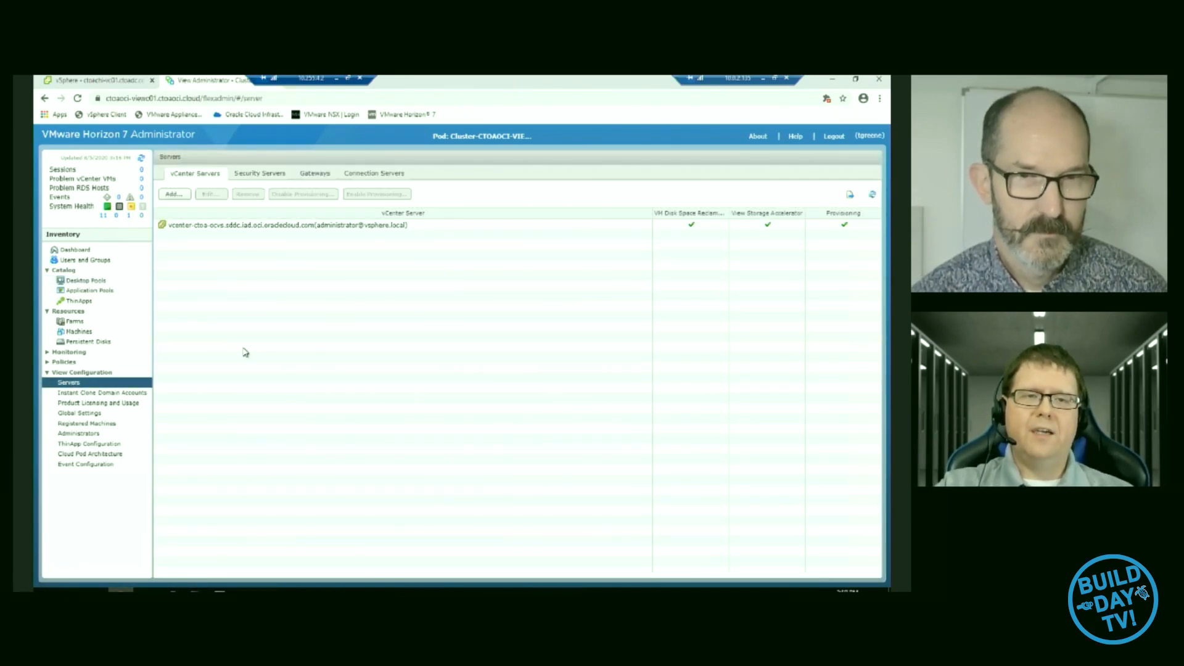
{"action": "left_click", "coordinate": [370, 179]}
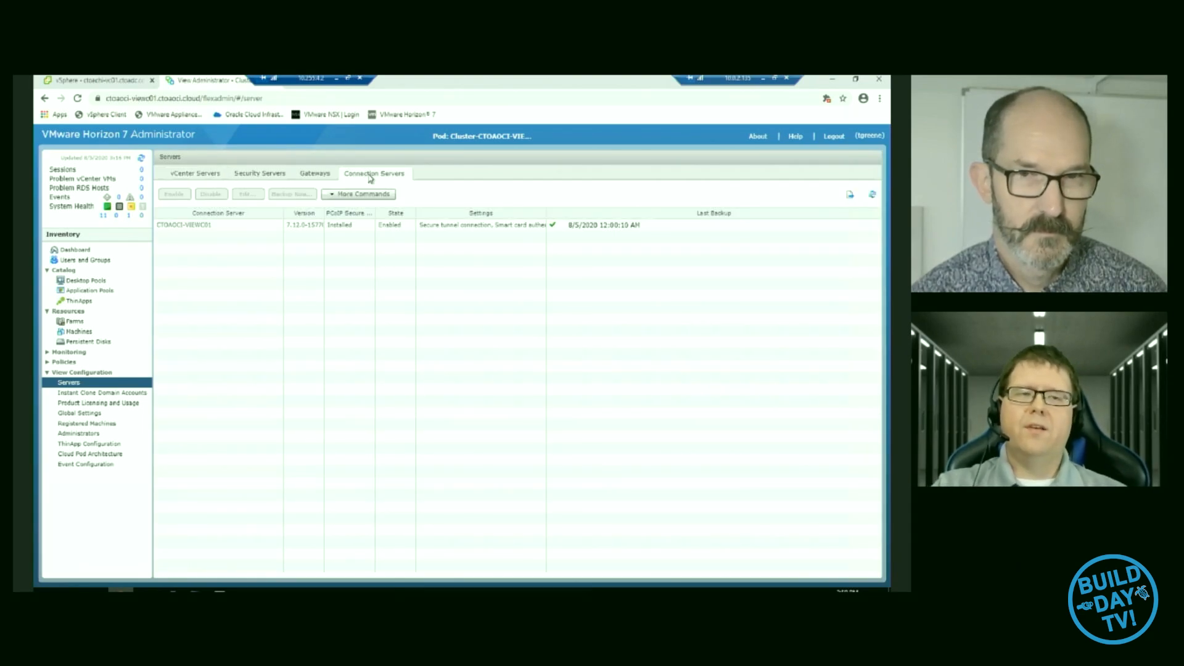
{"action": "left_click", "coordinate": [218, 225]}
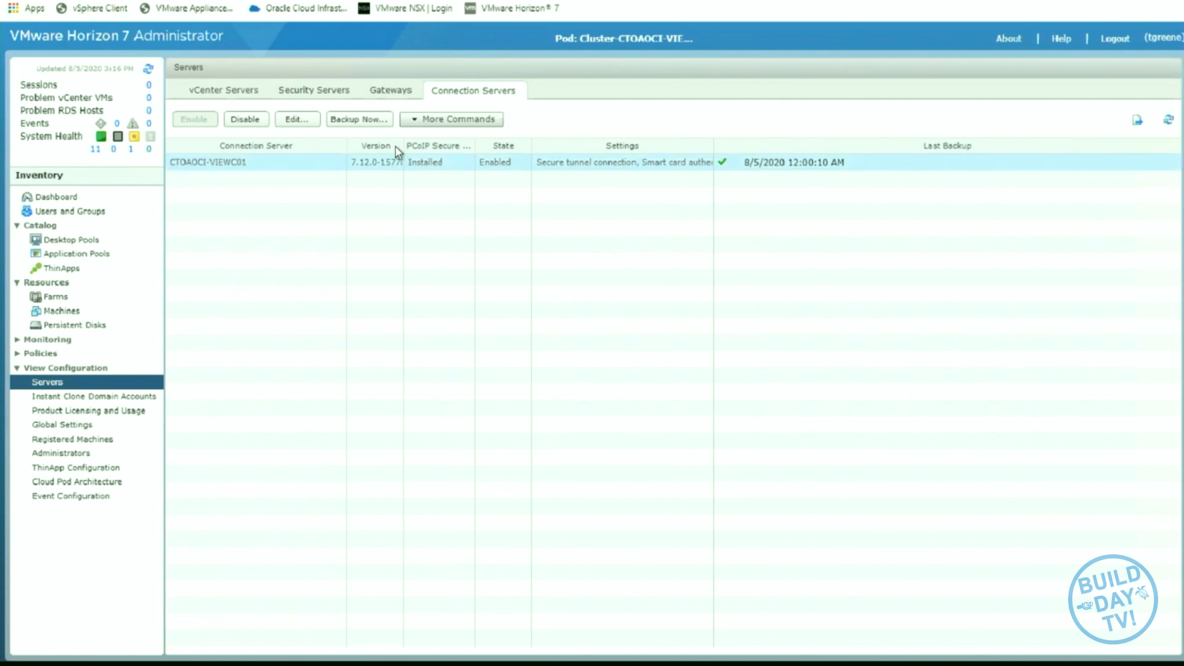
{"action": "left_click", "coordinate": [428, 121]}
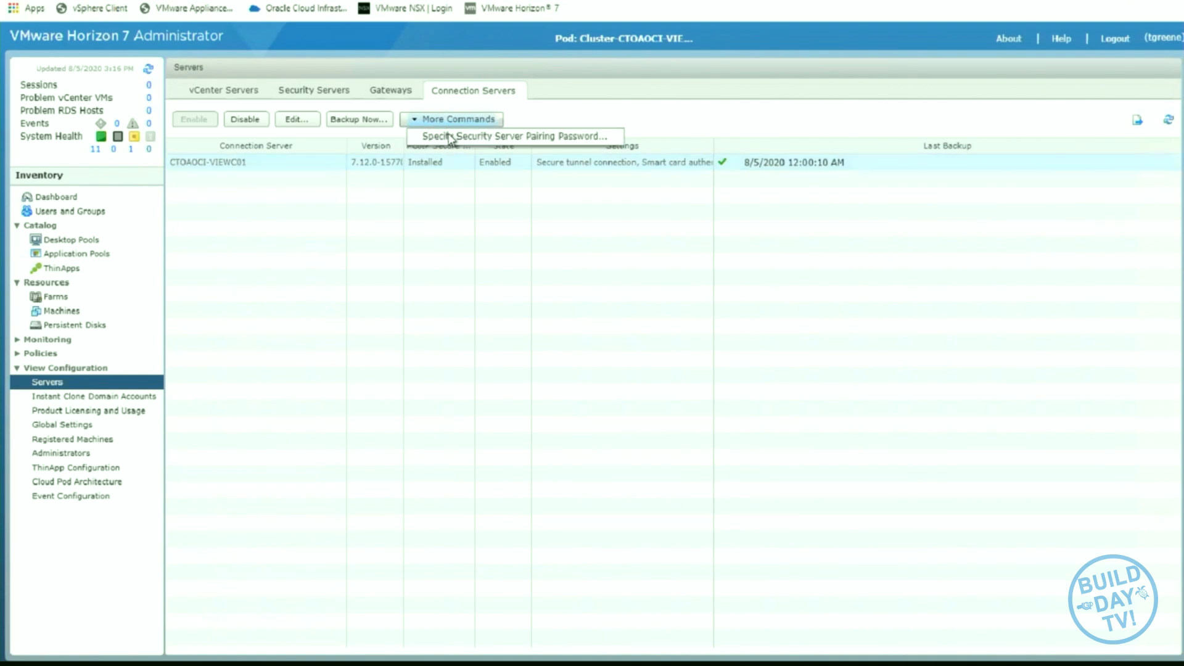
{"action": "left_click", "coordinate": [514, 136]}
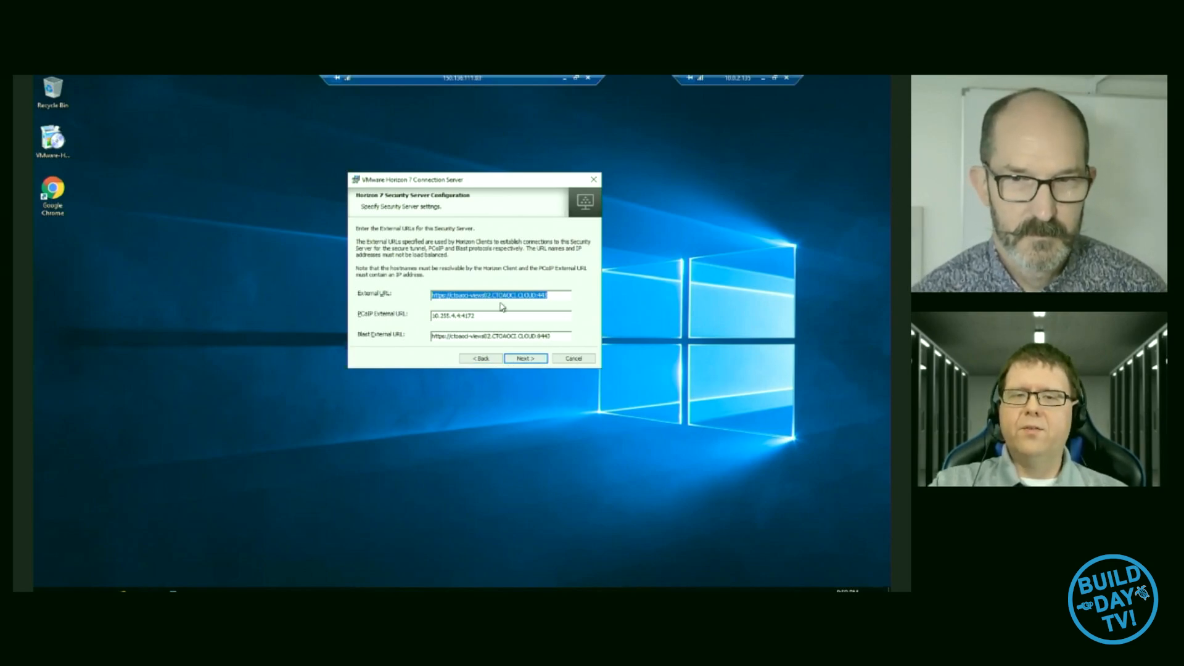
{"action": "mouse_move", "coordinate": [550, 312]}
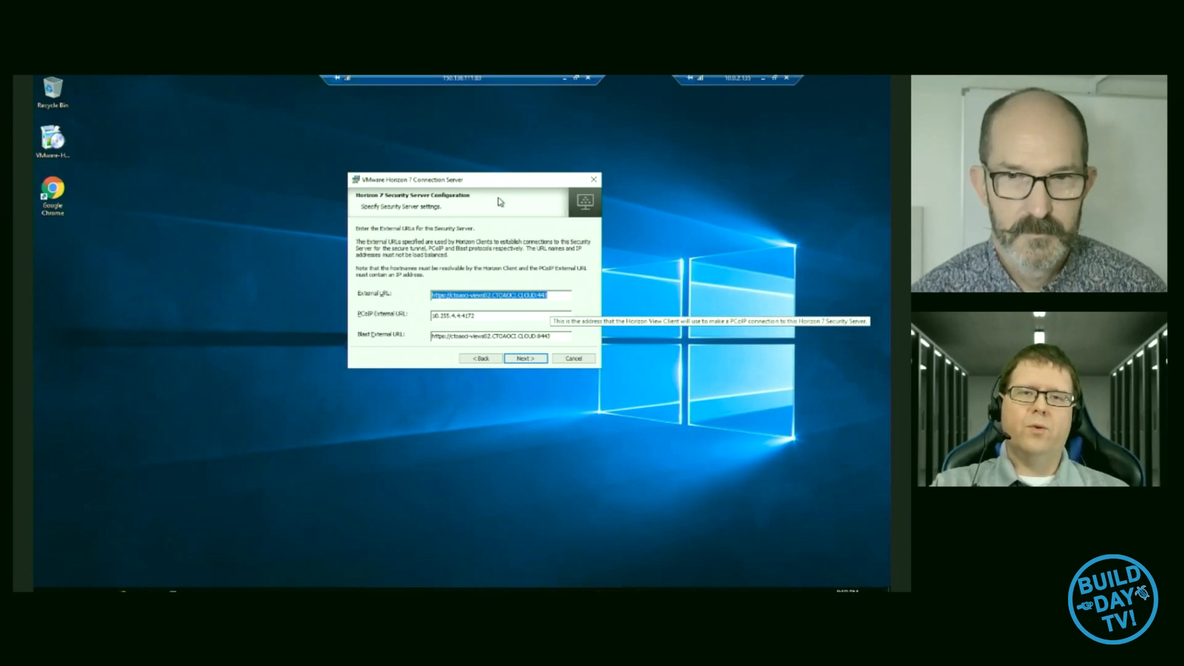
{"action": "left_click_drag", "start_coordinate": [480, 182], "coordinate": [493, 166]}
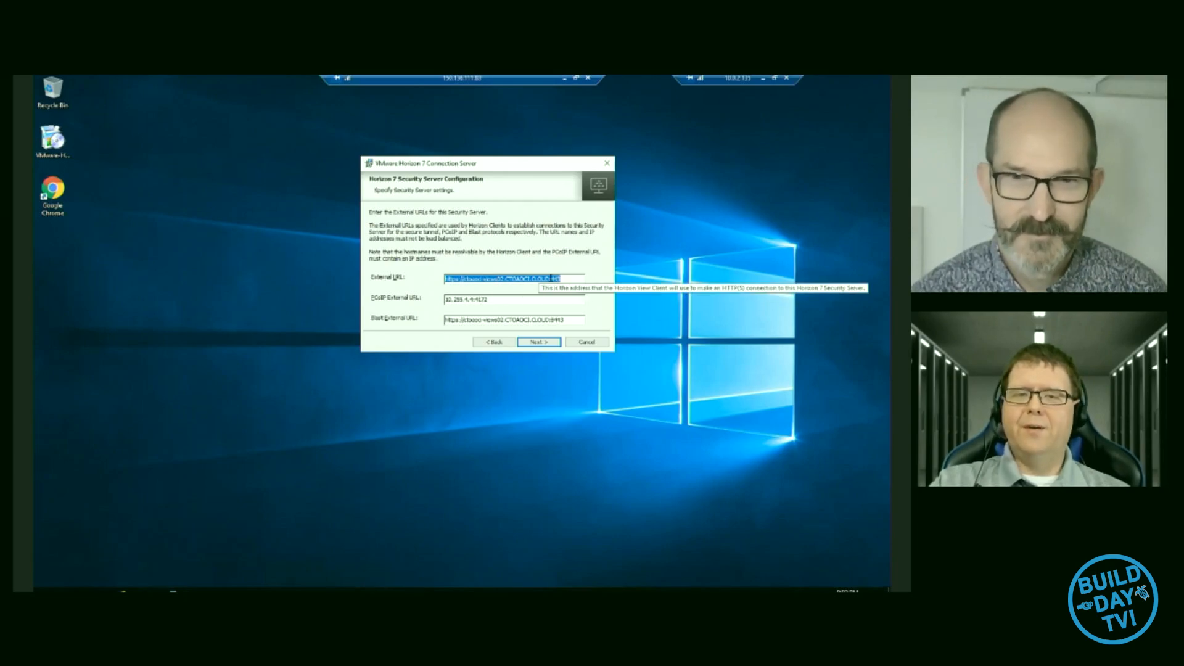
{"action": "left_click", "coordinate": [549, 278]}
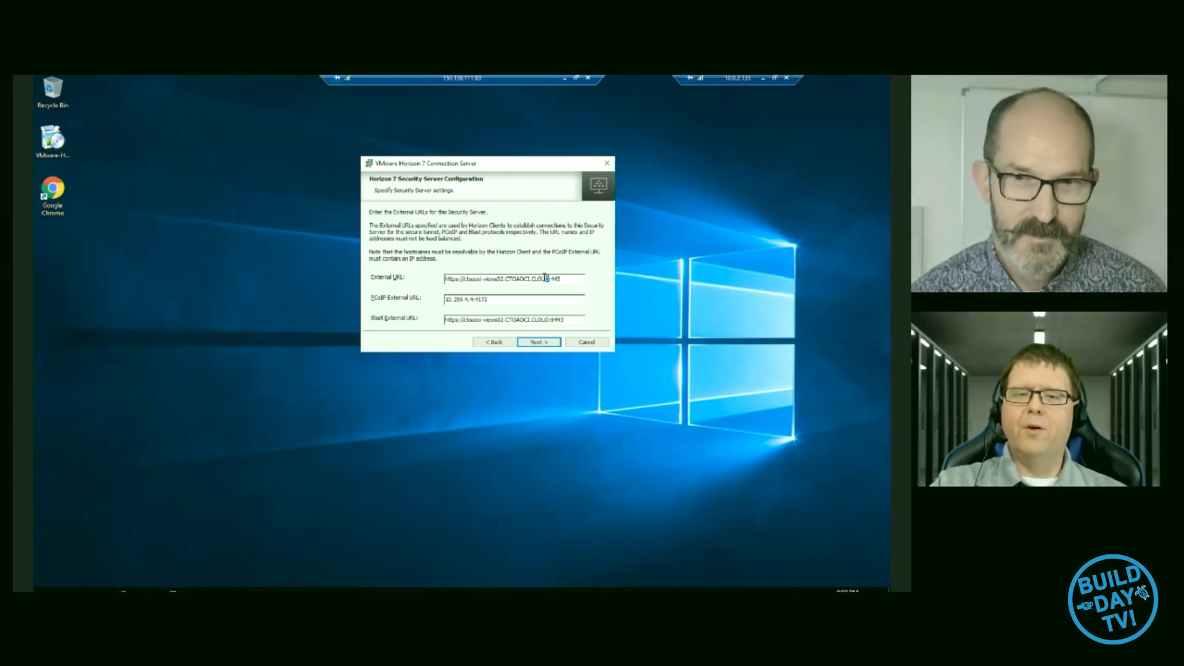
{"action": "left_click_drag", "start_coordinate": [545, 278], "coordinate": [465, 281]}
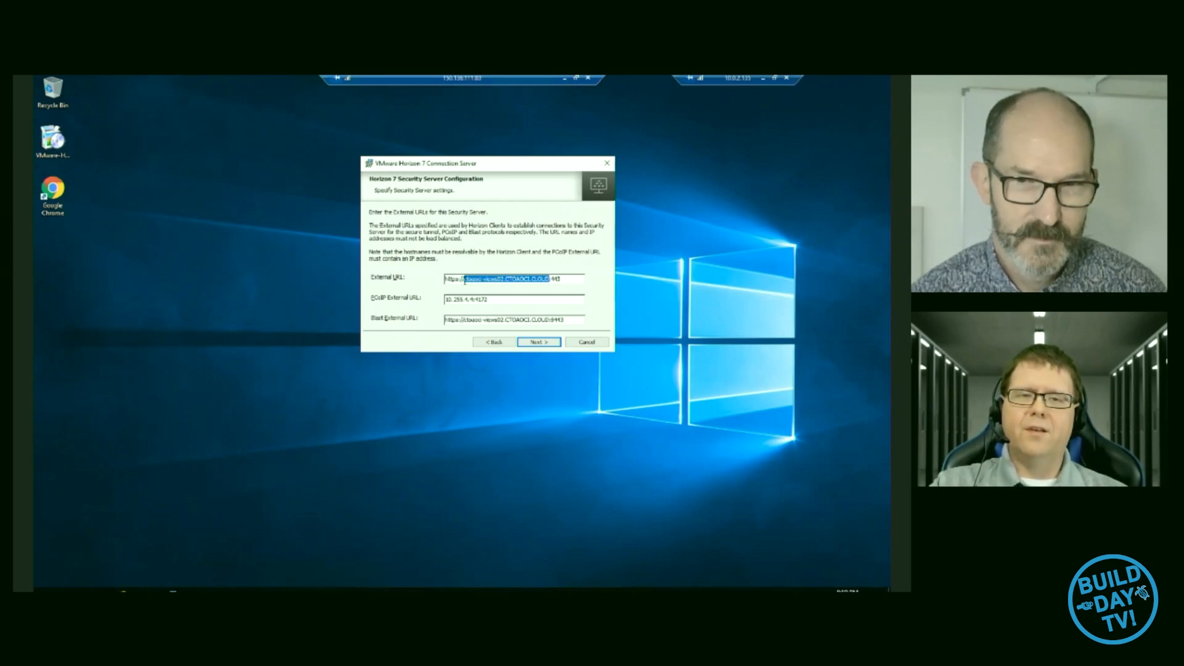
{"action": "type", "text": "150.13"}
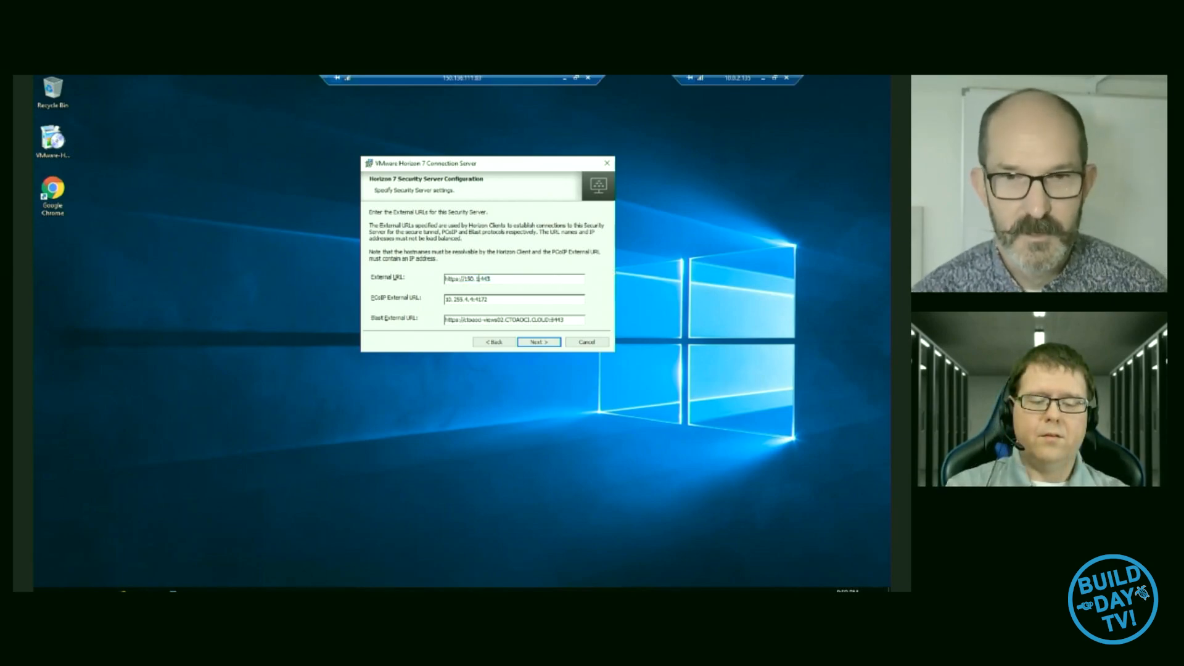
{"action": "type", "text": "6.111."}
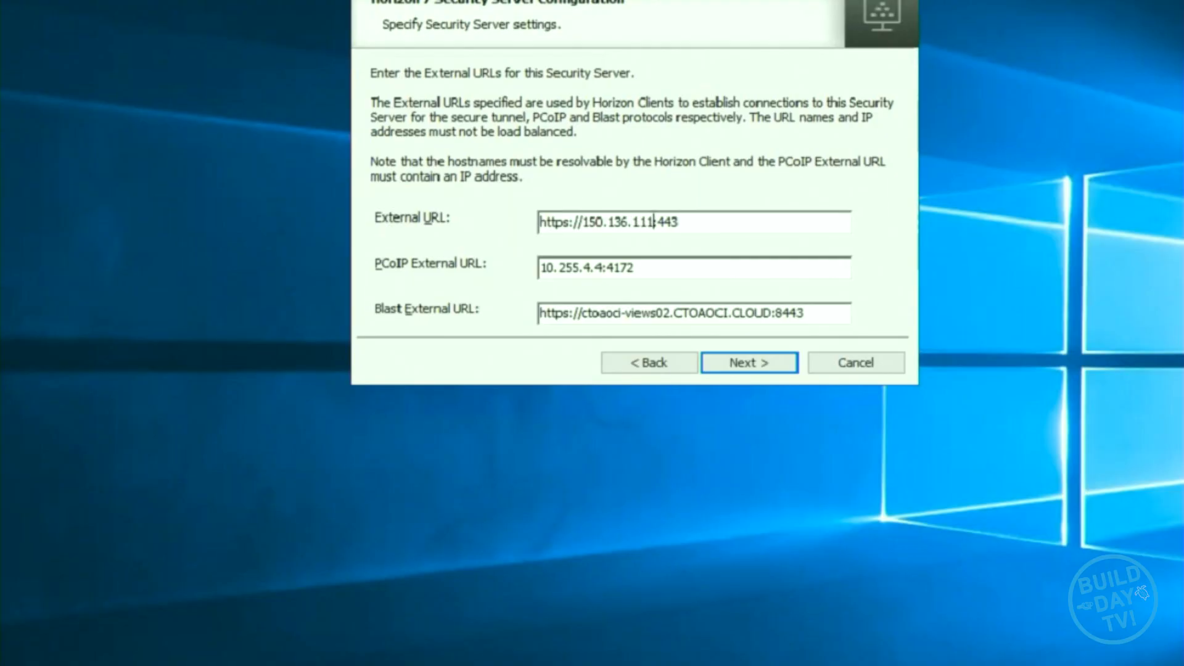
{"action": "type", "text": "83"}
- Copy the public IP from the External URL and set the PCoIP External URL to 150.136.111.83:4172
{"action": "key", "text": "shift+Left"}
{"action": "key", "text": "shift+Left"}
{"action": "key", "text": "shift+Left"}
{"action": "key", "text": "shift+Left"}
{"action": "key", "text": "shift+Left"}
{"action": "key", "text": "shift+Left"}
{"action": "key", "text": "shift+Left"}
{"action": "key", "text": "shift+Left"}
{"action": "key", "text": "shift+Left"}
{"action": "key", "text": "shift+Left"}
{"action": "key", "text": "shift+Left"}
{"action": "key", "text": "shift+Left"}
{"action": "key", "text": "shift+Left"}
{"action": "key", "text": "shift+Left"}
{"action": "key", "text": "ctrl+c"}
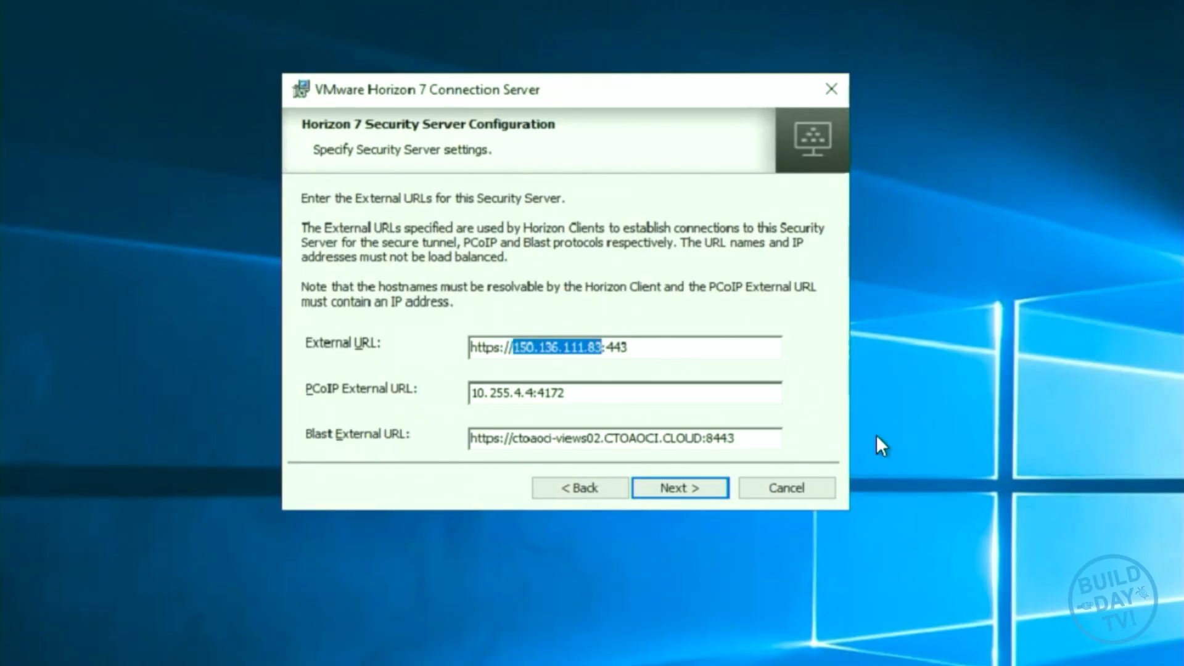
{"action": "left_click_drag", "start_coordinate": [538, 395], "coordinate": [429, 397]}
{"action": "key", "text": "ctrl+v"}
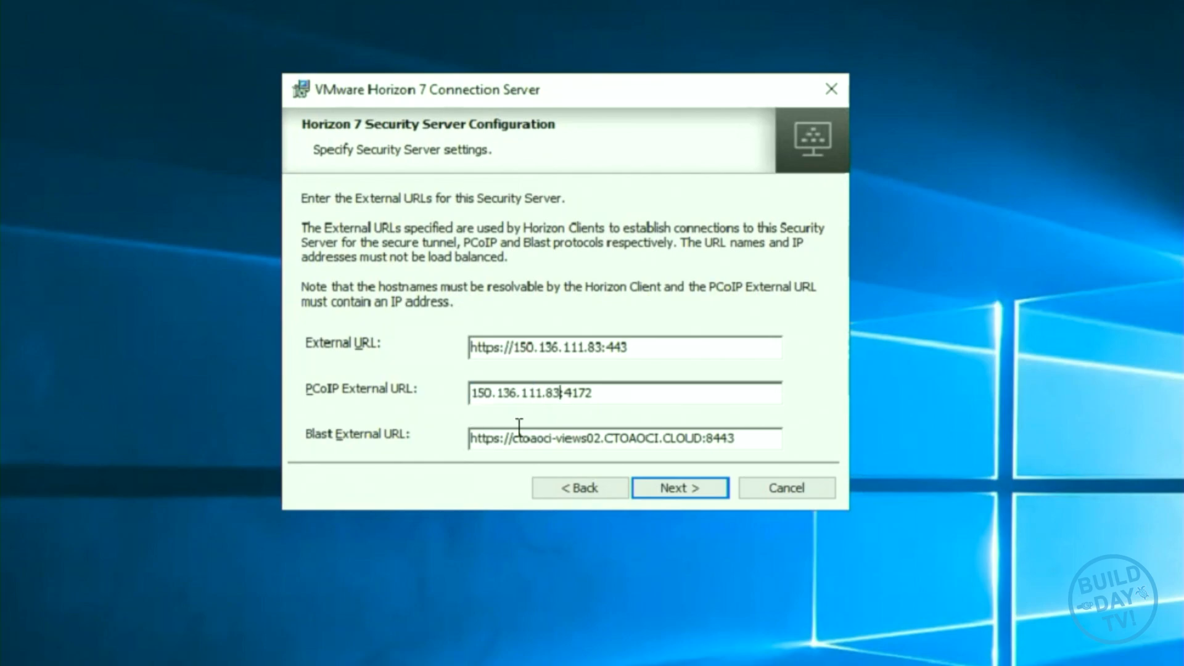
{"action": "left_click_drag", "start_coordinate": [703, 434], "coordinate": [510, 439]}
{"action": "key", "text": "ctrl+v"}
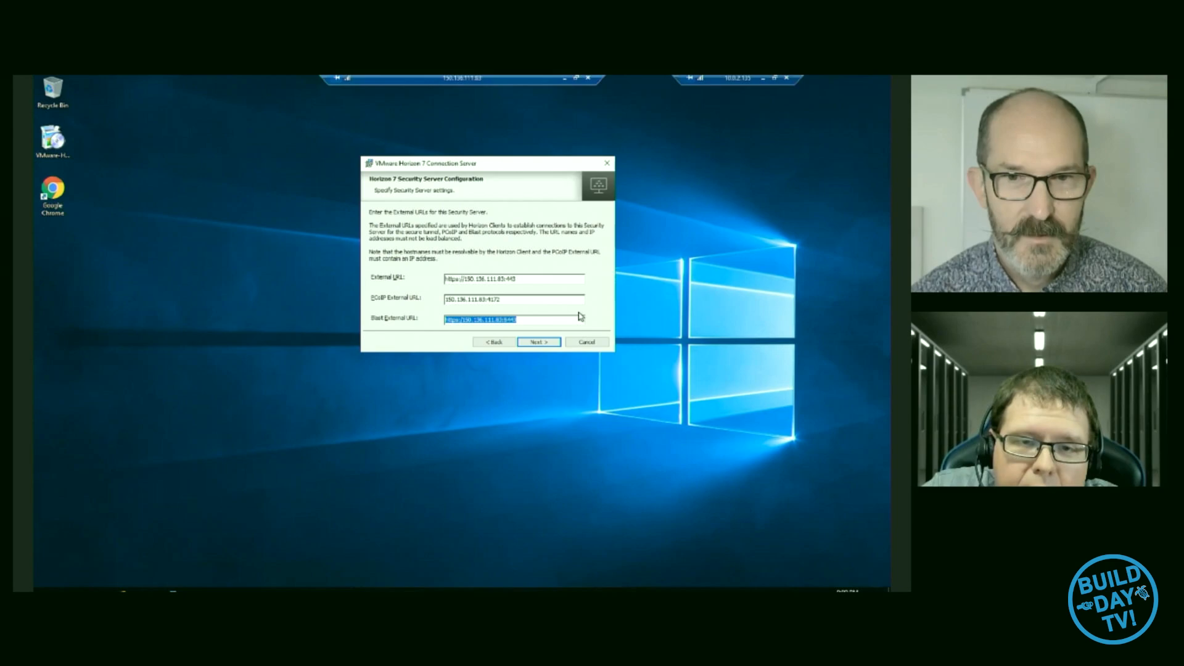
{"action": "left_click", "coordinate": [556, 300]}
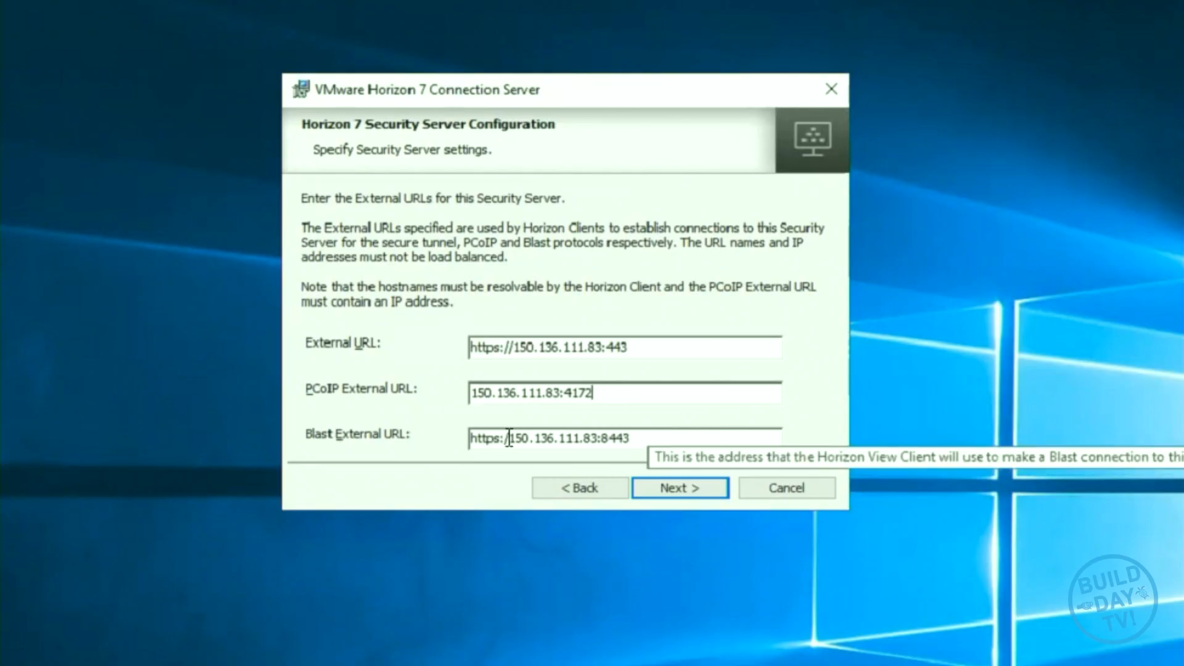
{"action": "left_click", "coordinate": [508, 438]}
{"action": "type", "text": "/"}
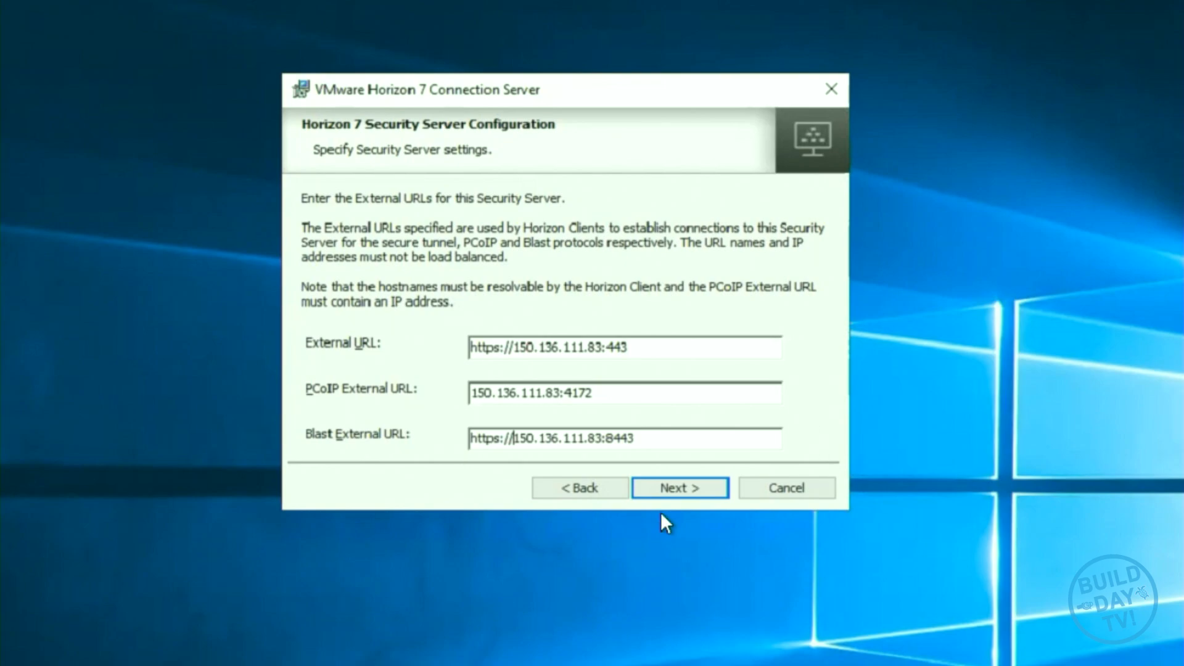
- Accept the external URLs, keep automatic Windows Firewall configuration, and start the Security Server installation
{"action": "left_click", "coordinate": [694, 491]}
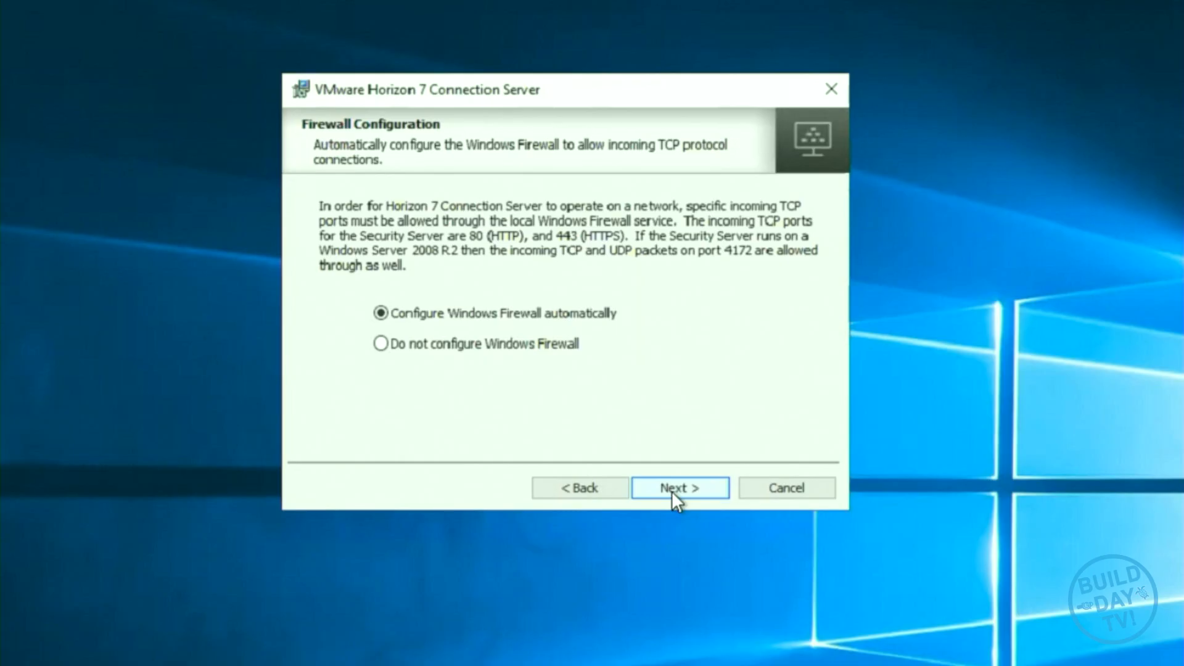
{"action": "left_click", "coordinate": [671, 491]}
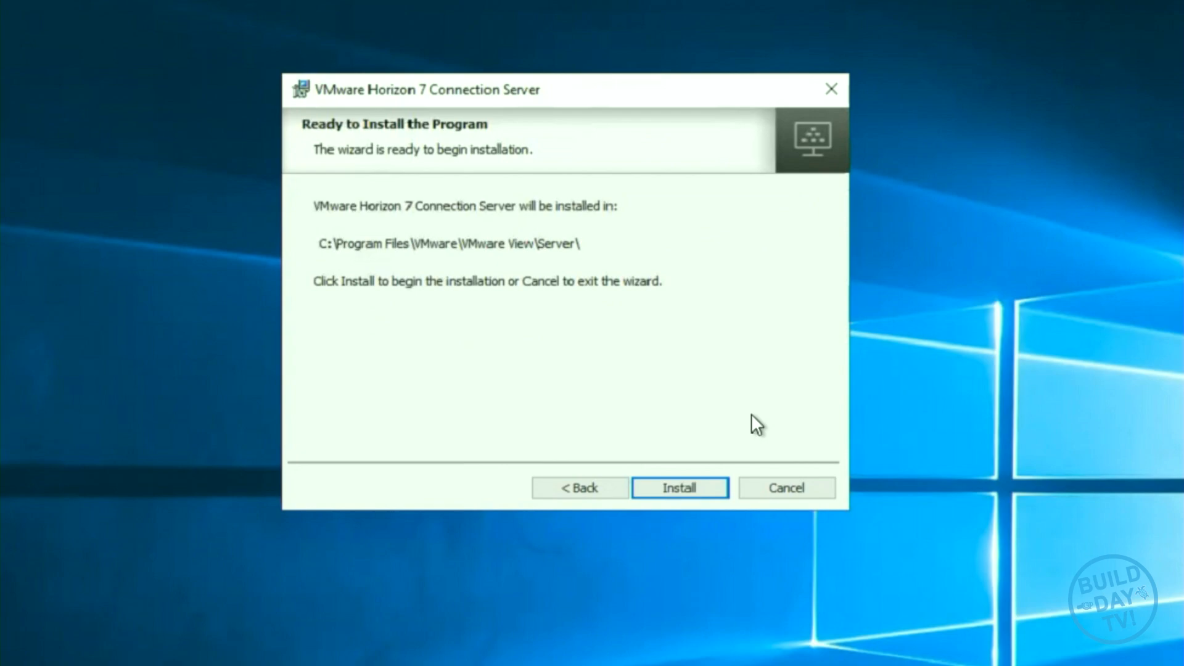
{"action": "left_click", "coordinate": [683, 492]}
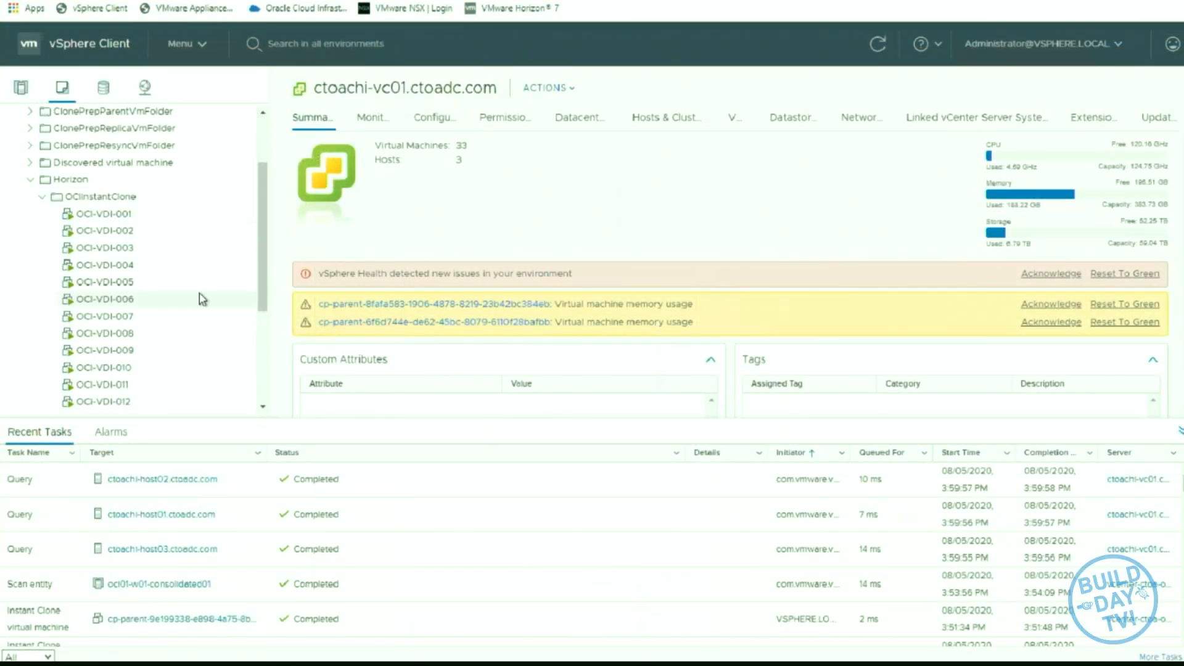
- Return to the Oracle Cloud console and open the Default Security List for CTOAOCI in the CTOAOCI network
{"action": "scroll", "coordinate": [197, 298], "scroll_direction": "down", "scroll_amount": 3}
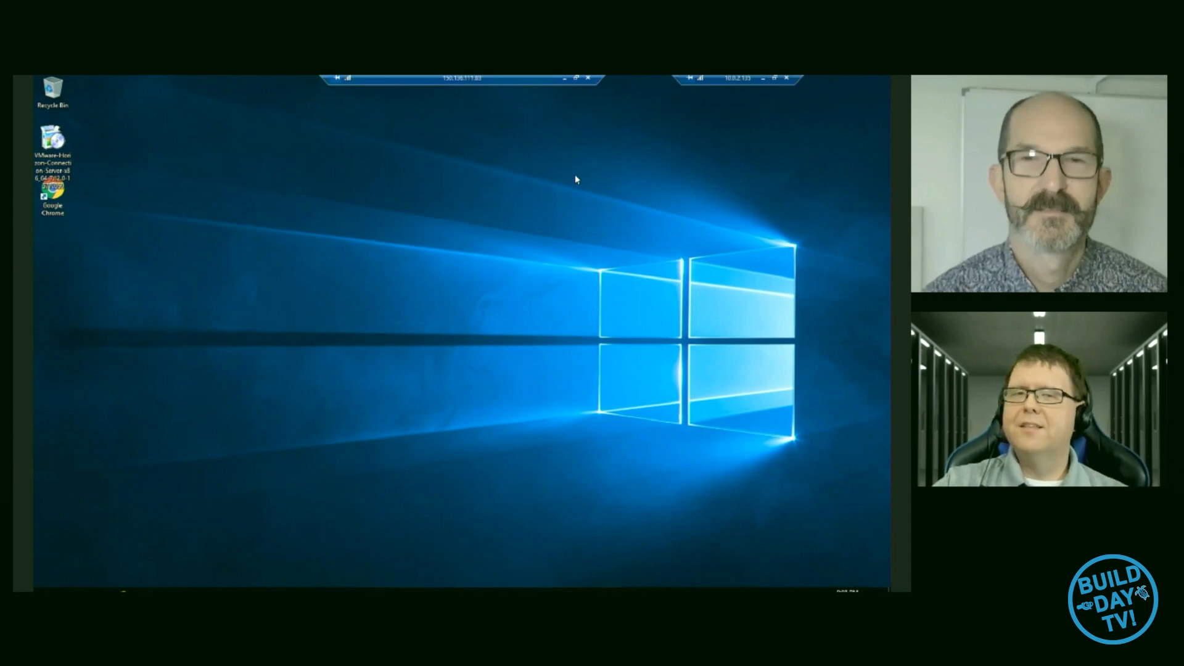
{"action": "left_click", "coordinate": [564, 79]}
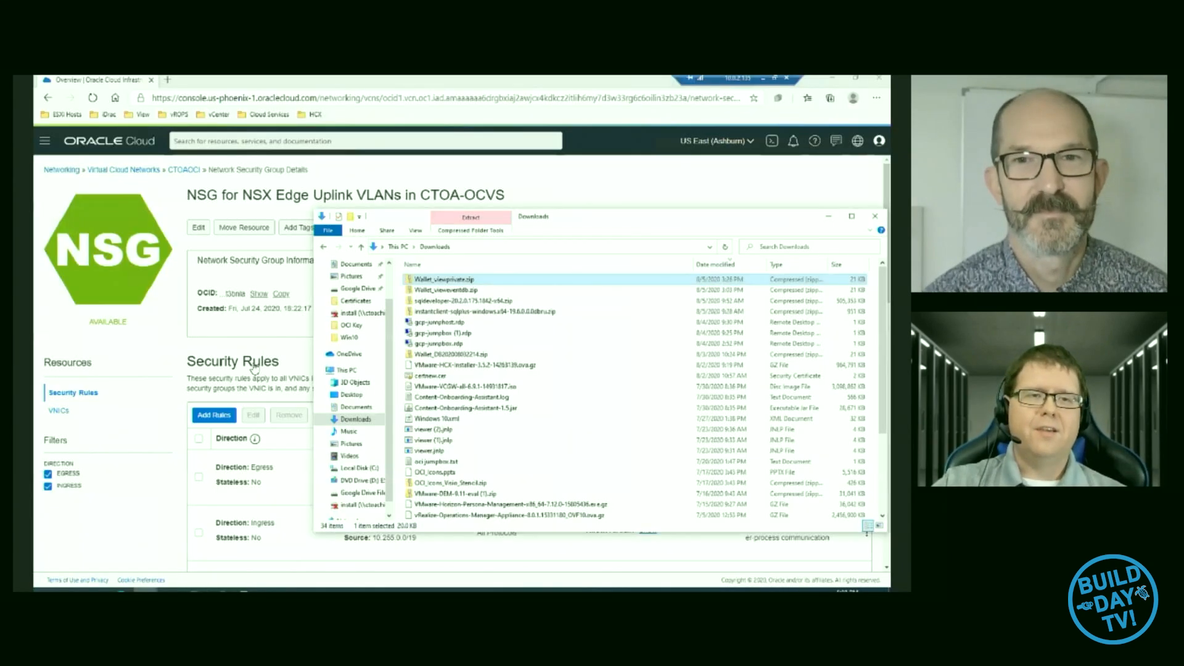
{"action": "left_click", "coordinate": [208, 429]}
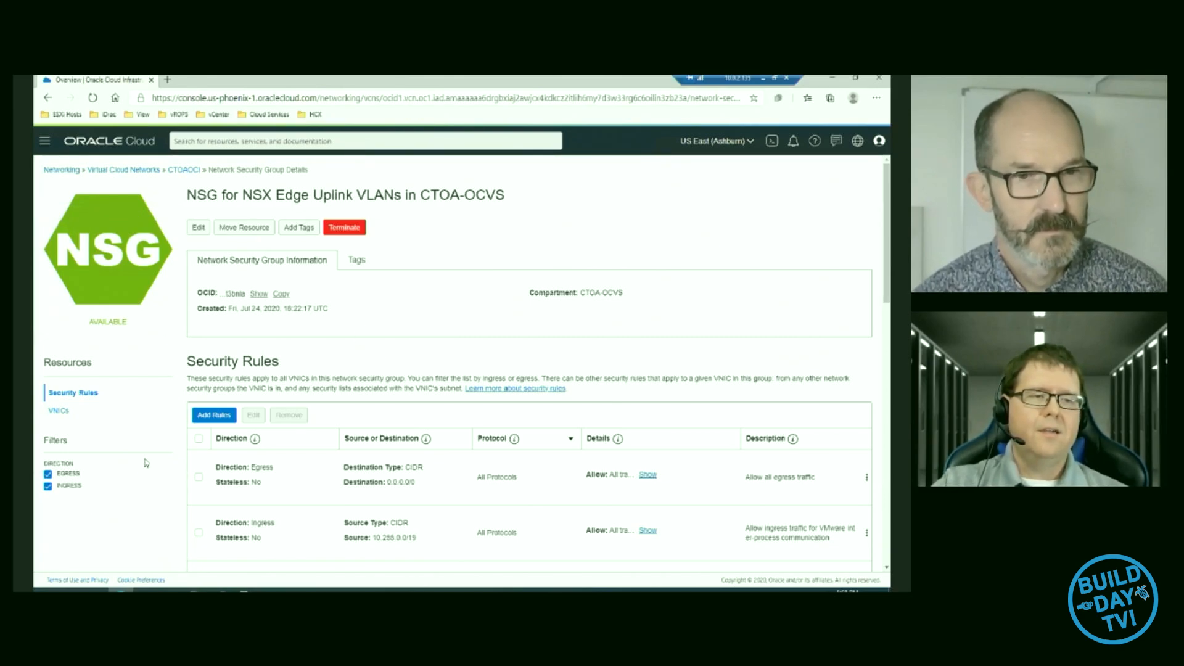
{"action": "left_click", "coordinate": [181, 171]}
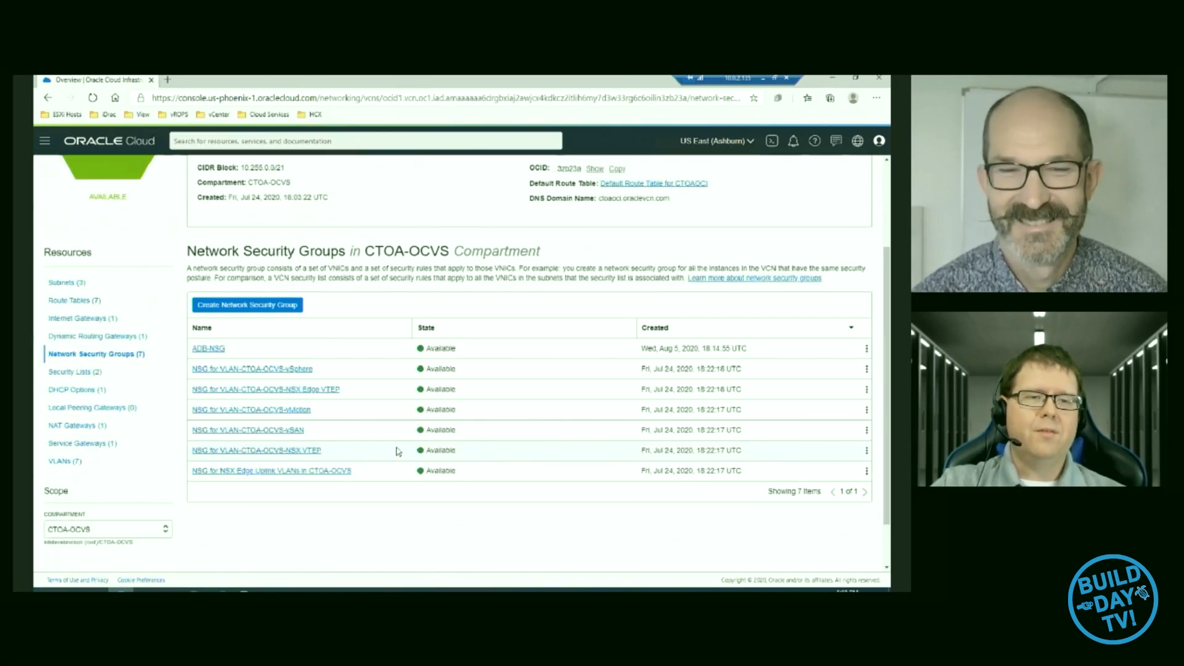
{"action": "left_click", "coordinate": [75, 372]}
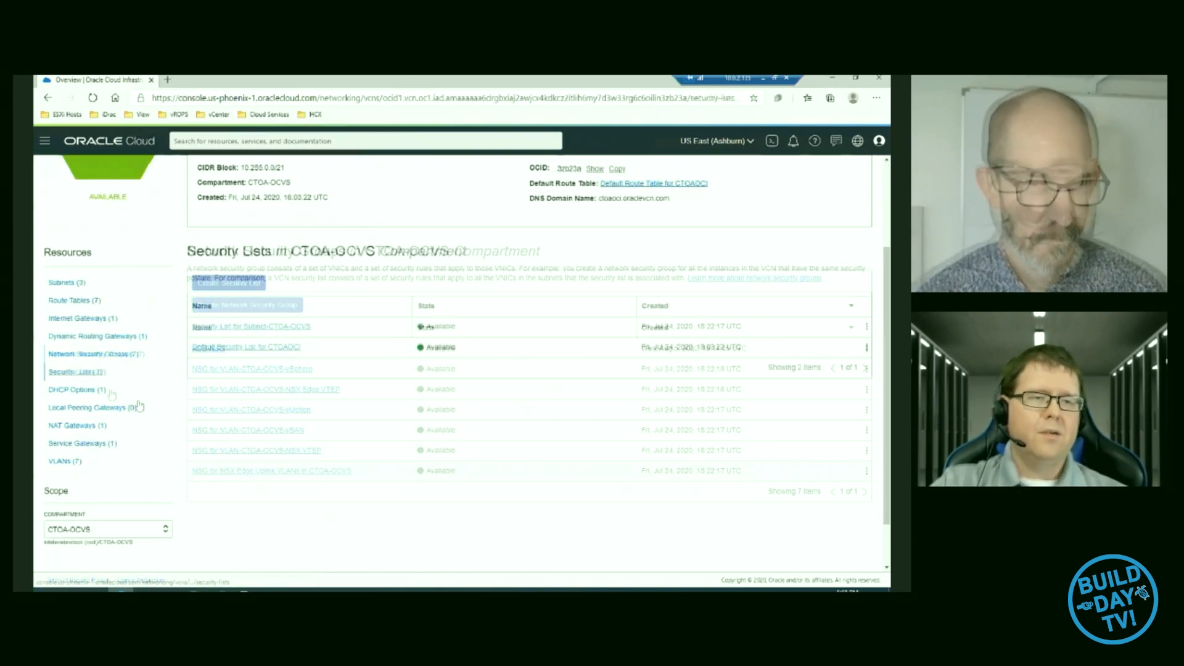
{"action": "left_click", "coordinate": [250, 348]}
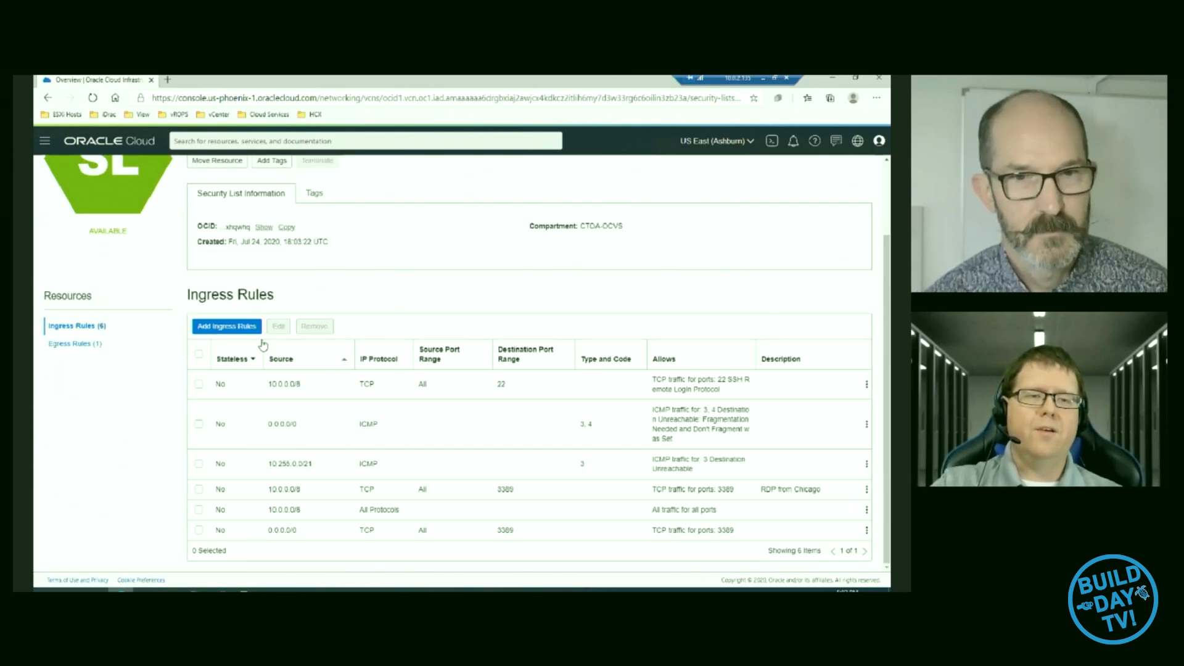
- Start a new stateful TCP ingress rule in the security list with source CIDR 0.0.0.0/0
{"action": "left_click", "coordinate": [234, 332]}
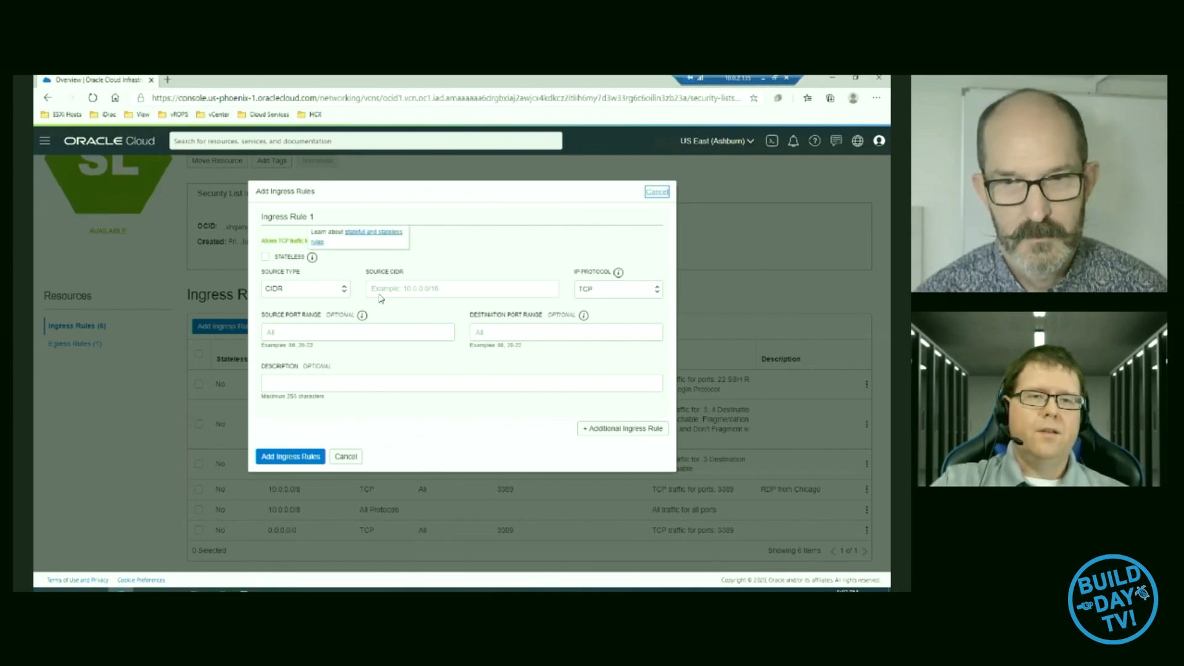
{"action": "left_click", "coordinate": [425, 294]}
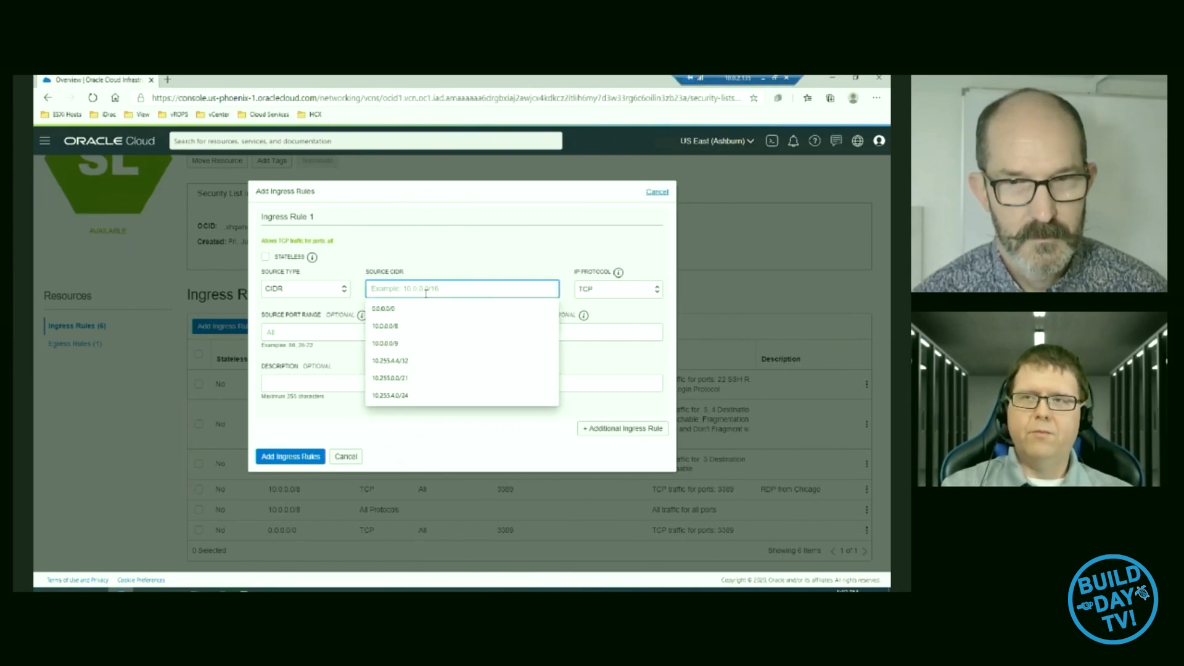
{"action": "type", "text": "0.0"}
{"action": "left_click", "coordinate": [383, 308]}
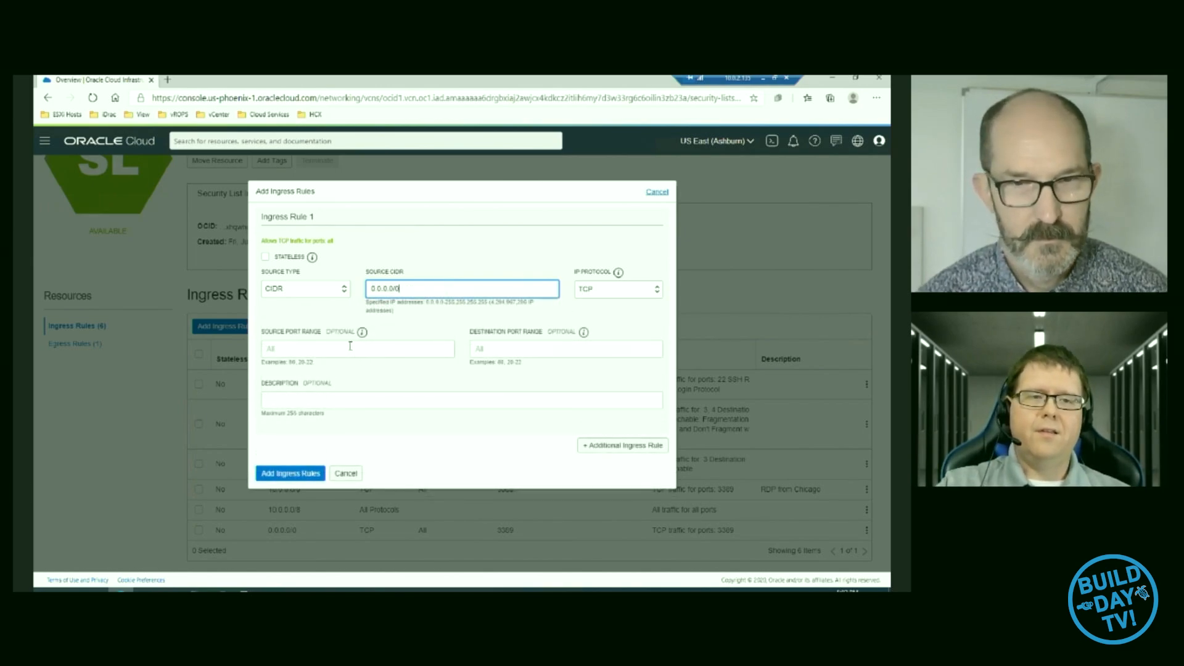
- Set the ingress rule's destination ports to 4172,8443,55000,443 and add the rule
{"action": "left_click", "coordinate": [495, 351]}
{"action": "type", "text": "4172"}
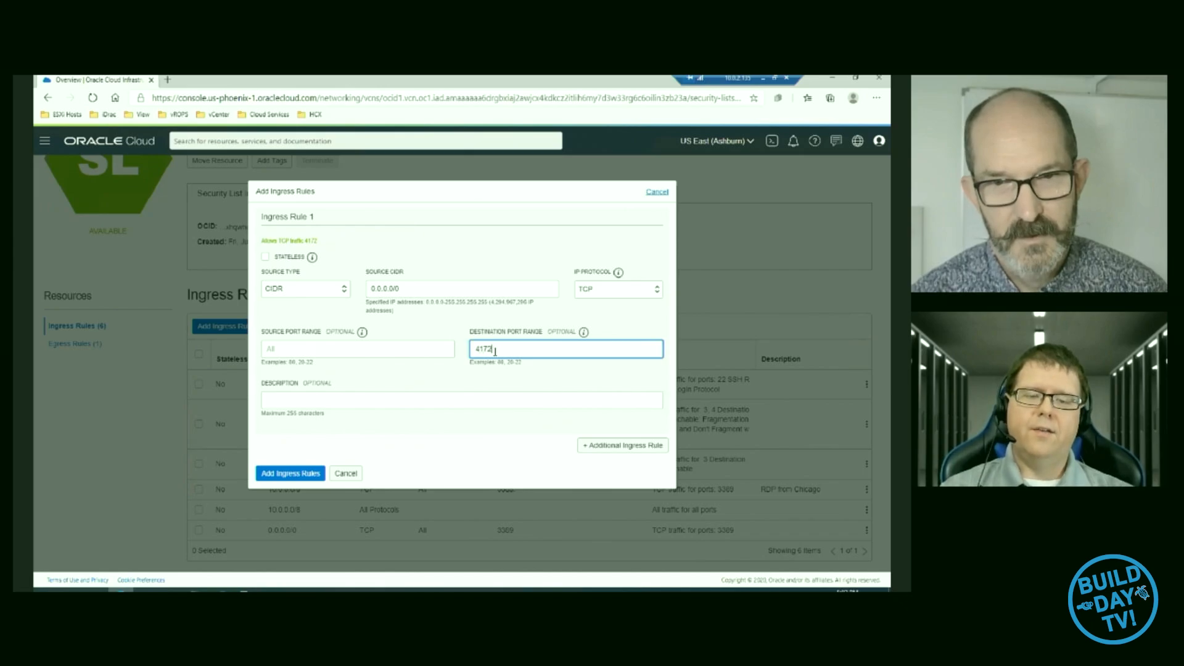
{"action": "type", "text": ","}
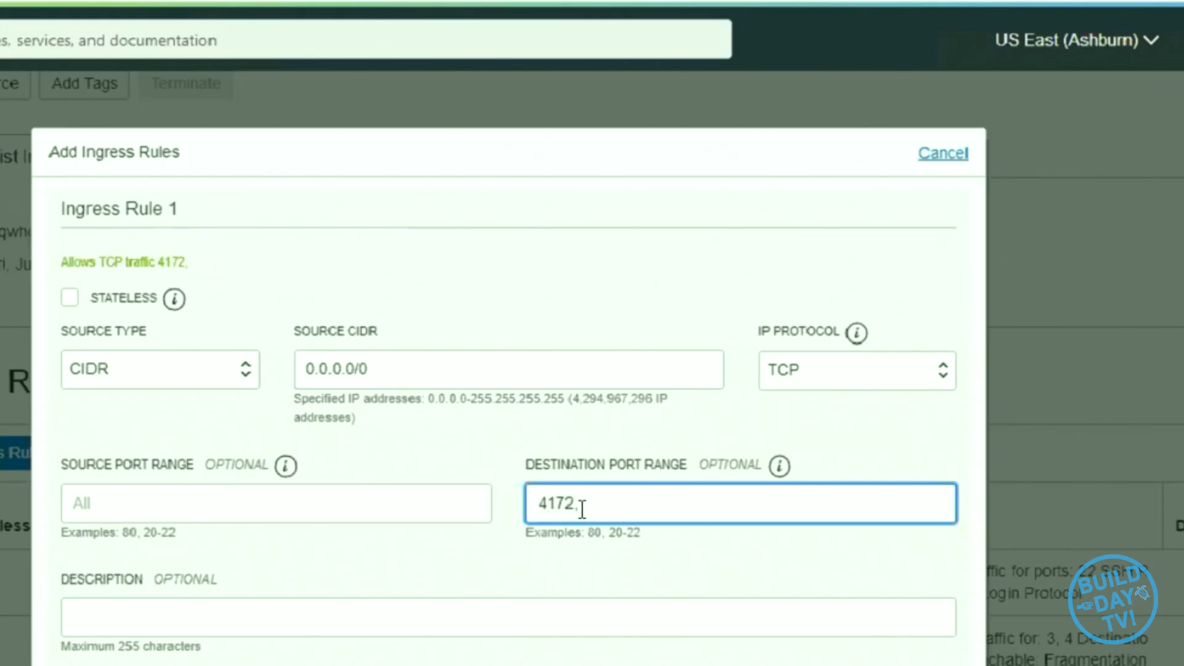
{"action": "type", "text": "8443,"}
{"action": "type", "text": "5500"}
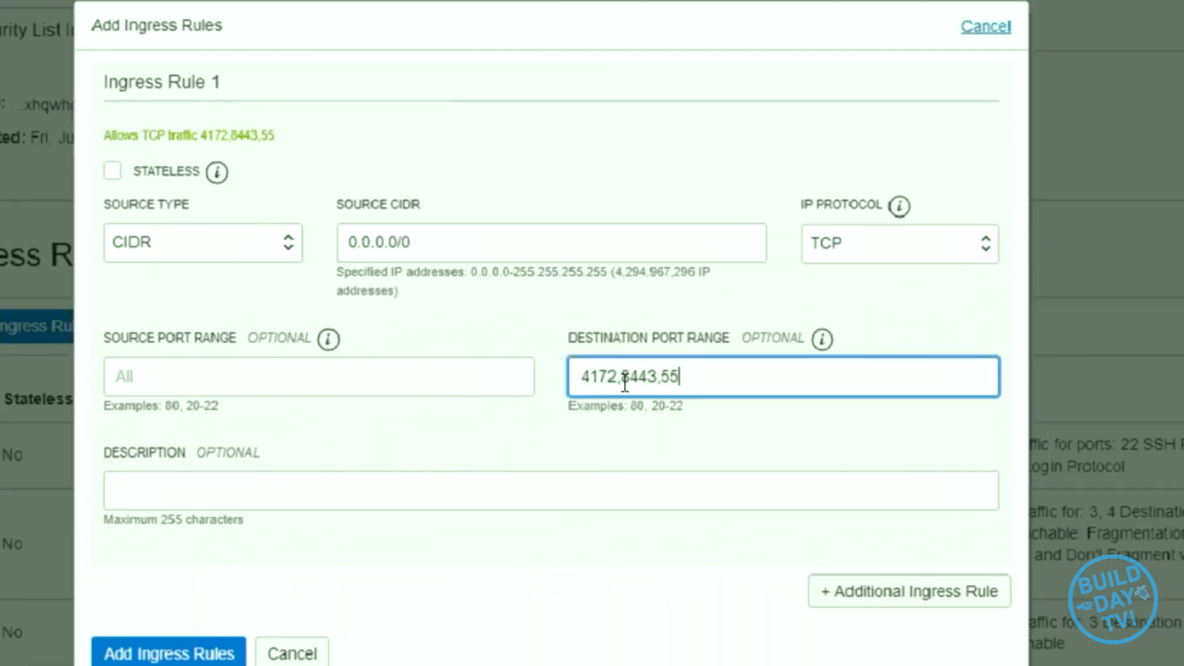
{"action": "type", "text": "0,443"}
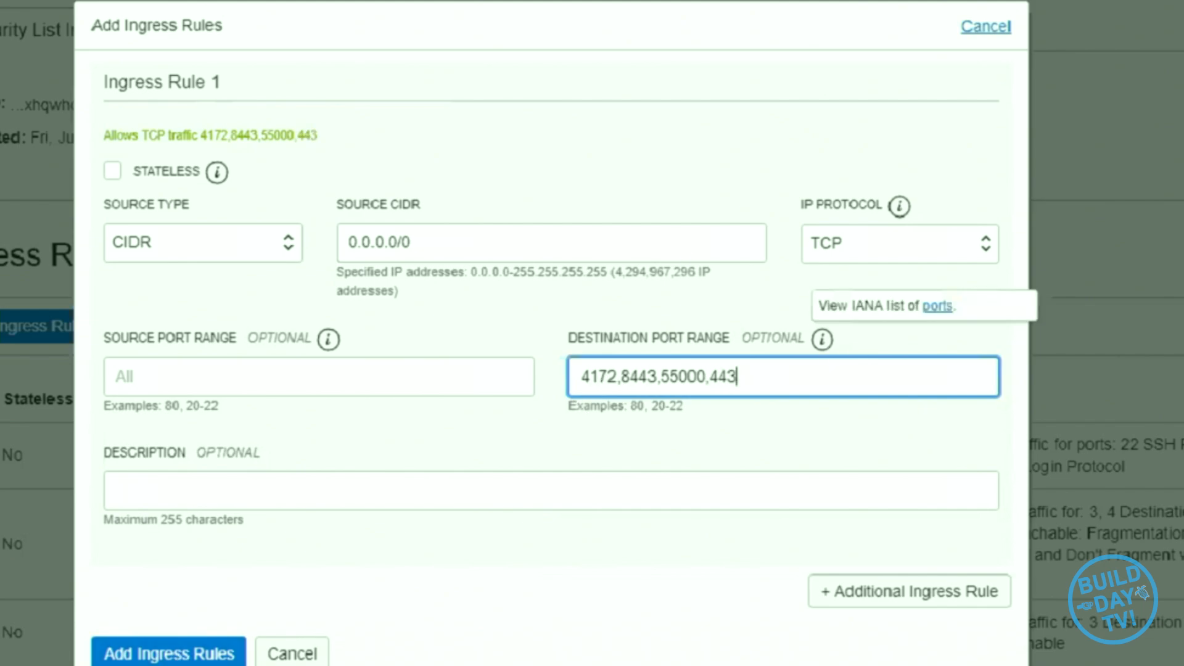
{"action": "left_click", "coordinate": [172, 651]}
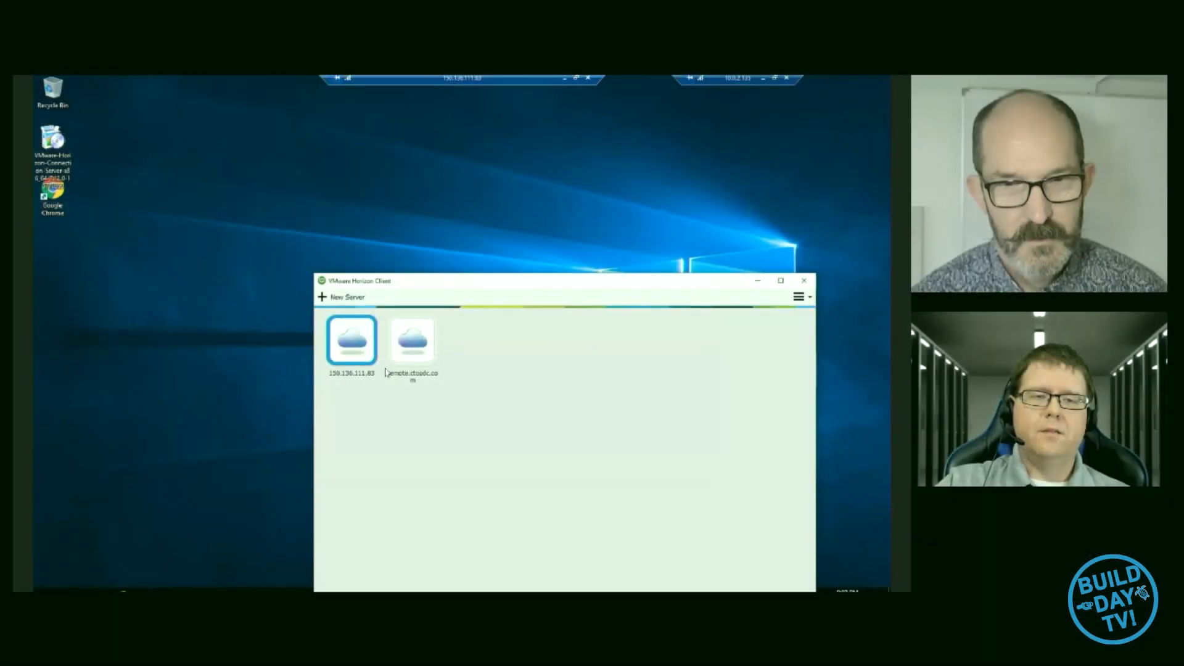
- Switch to VMware Horizon Client and delete the saved server entry 150.136.111.83
{"action": "left_click", "coordinate": [377, 313]}
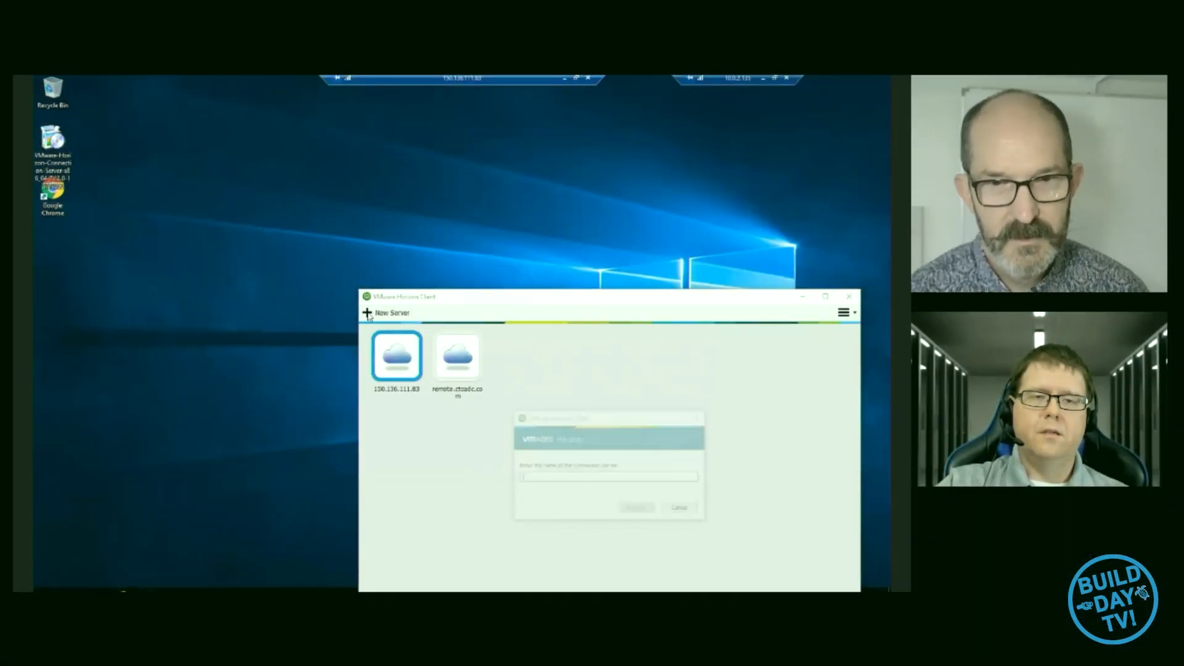
{"action": "left_click", "coordinate": [705, 420]}
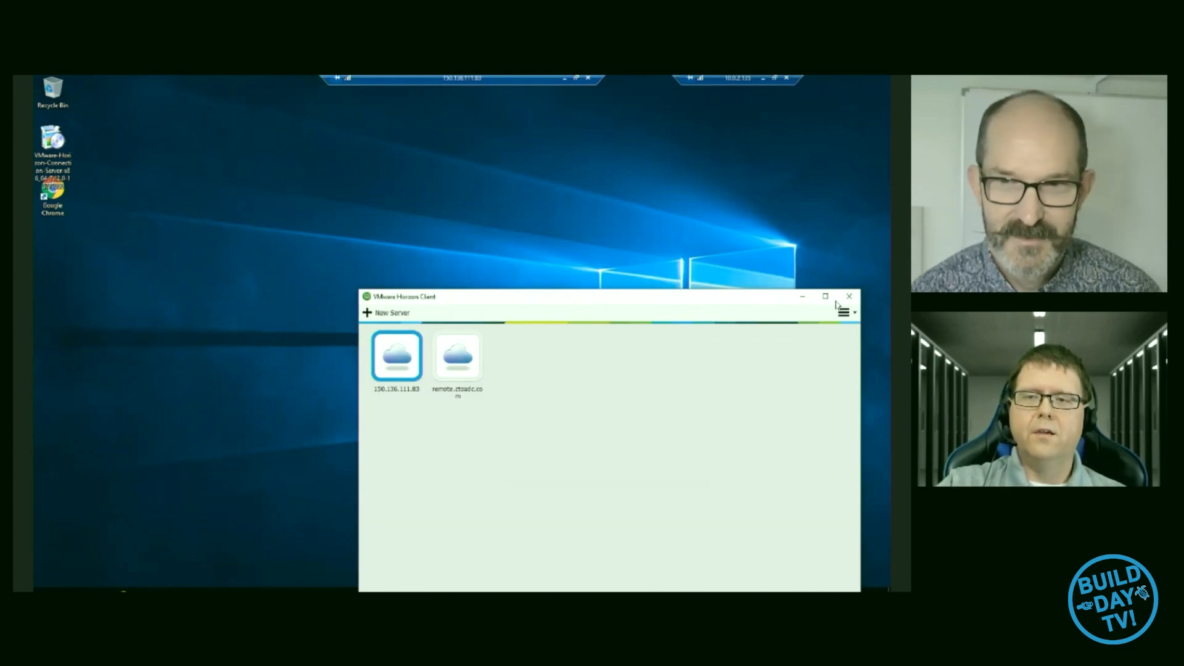
{"action": "left_click_drag", "start_coordinate": [780, 296], "coordinate": [1167, 261]}
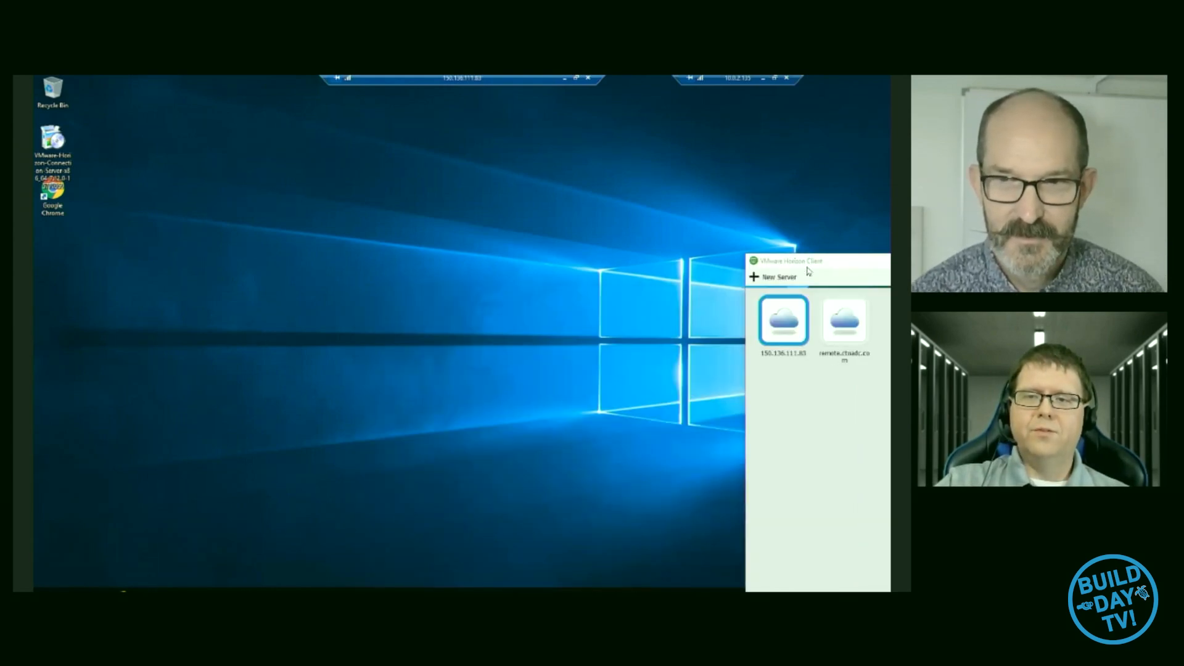
{"action": "left_click_drag", "start_coordinate": [808, 272], "coordinate": [504, 252]}
{"action": "right_click", "coordinate": [469, 301]}
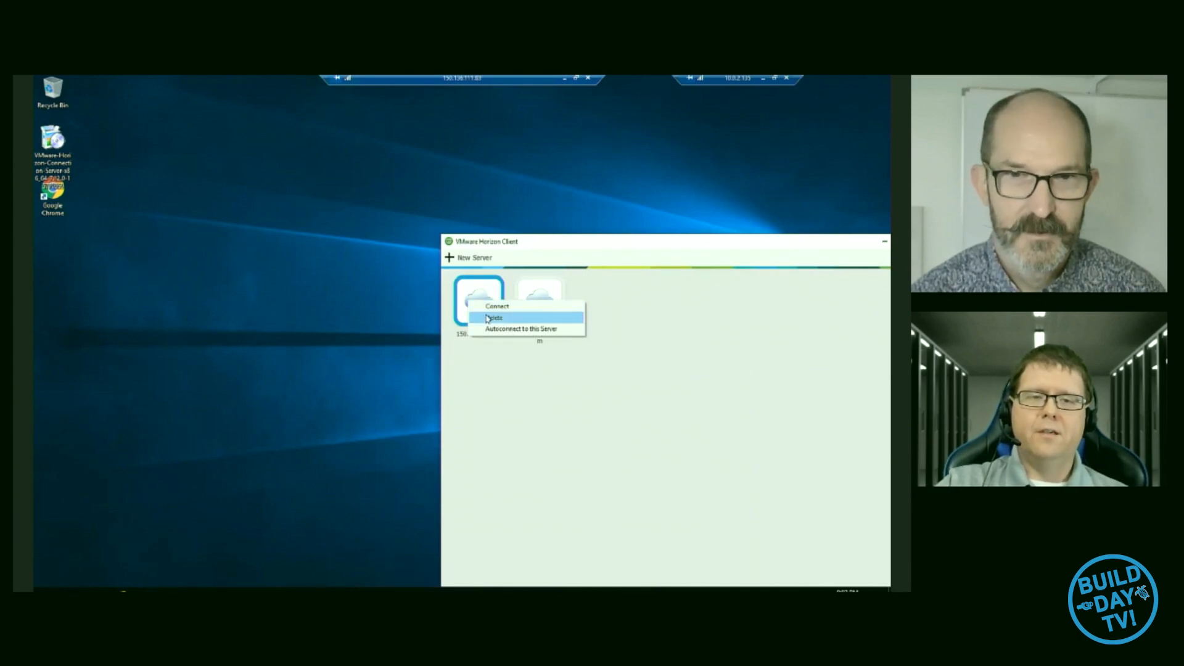
{"action": "left_click", "coordinate": [487, 318]}
- Try to connect to the server 150.136.111.83 and inspect its certificate
{"action": "left_click", "coordinate": [470, 258]}
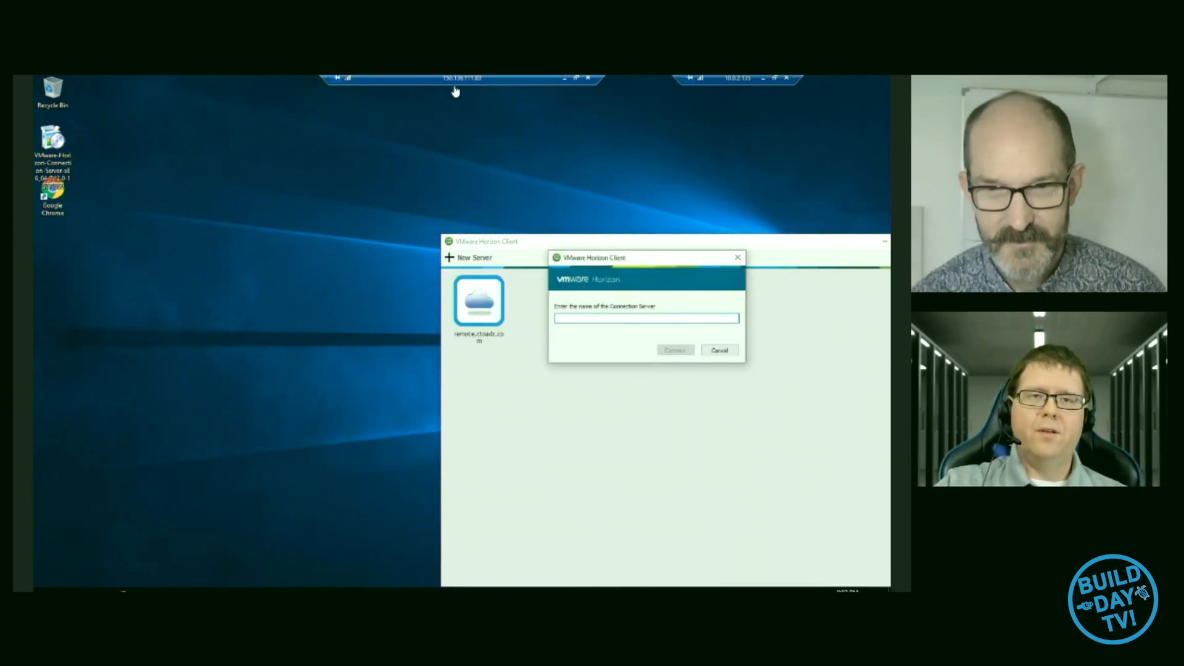
{"action": "type", "text": "1"}
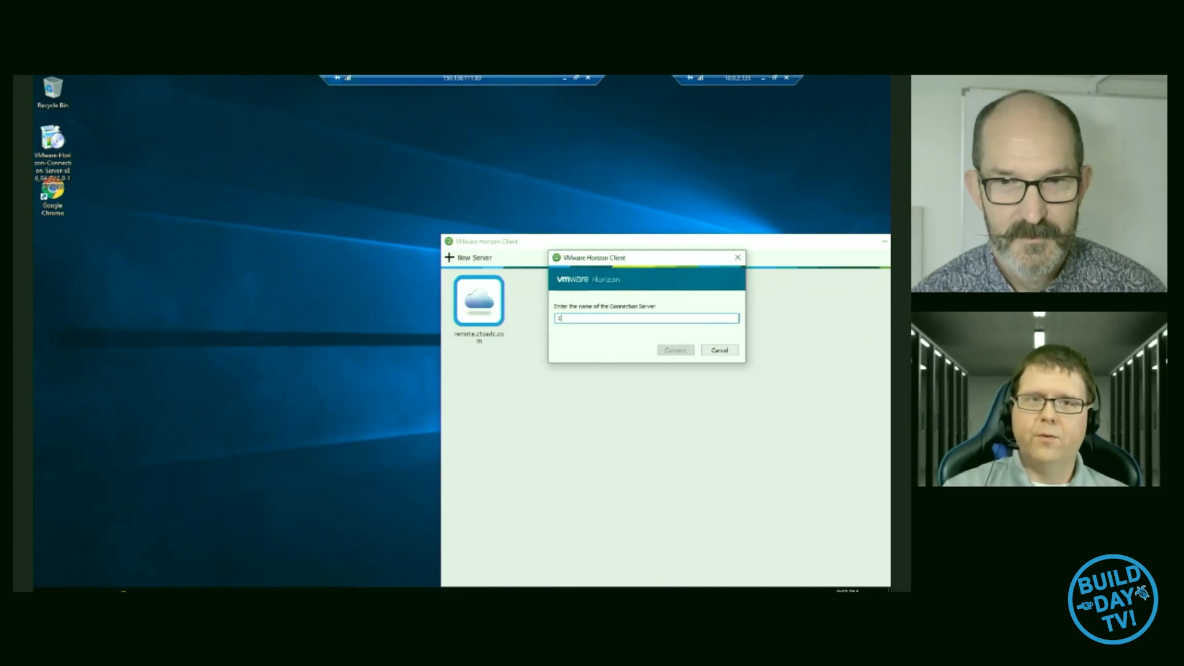
{"action": "type", "text": "50.136.111.83"}
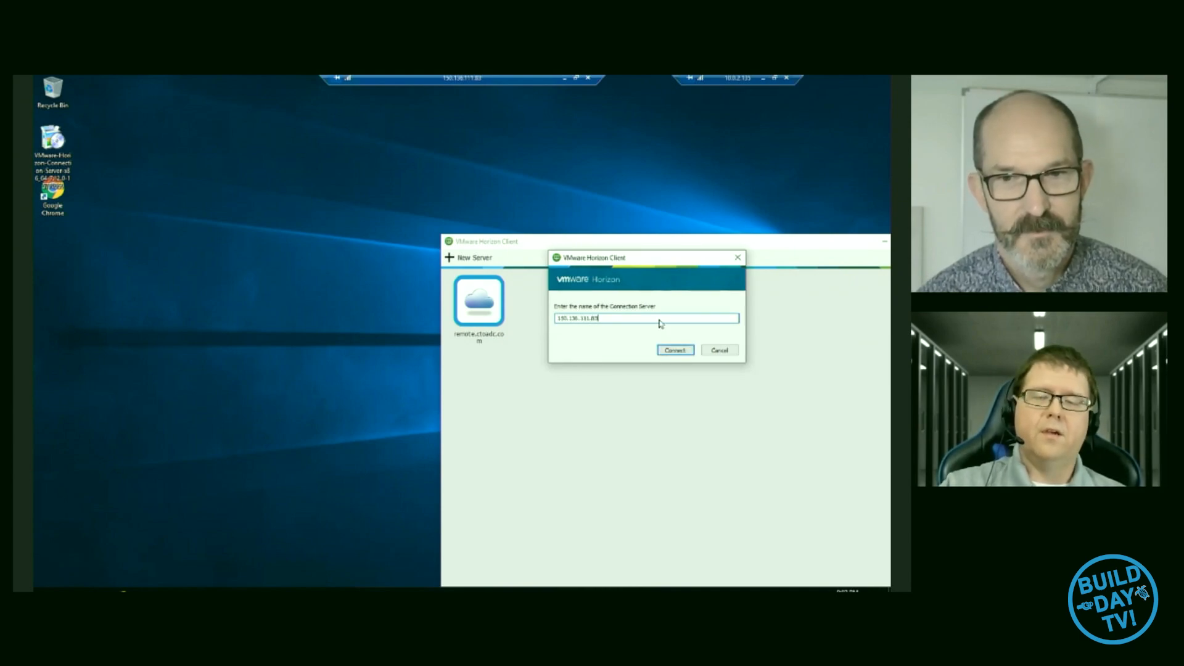
{"action": "left_click", "coordinate": [675, 350]}
{"action": "left_click", "coordinate": [617, 466]}
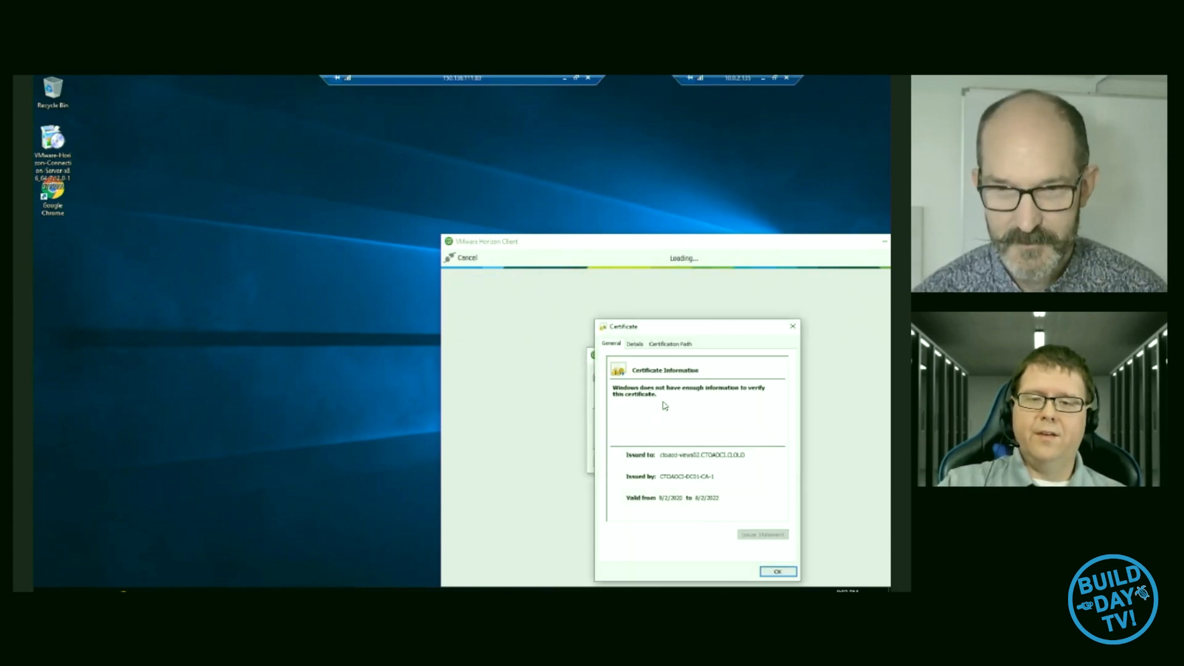
{"action": "left_click_drag", "start_coordinate": [687, 328], "coordinate": [600, 174]}
{"action": "left_click_drag", "start_coordinate": [588, 240], "coordinate": [574, 207]}
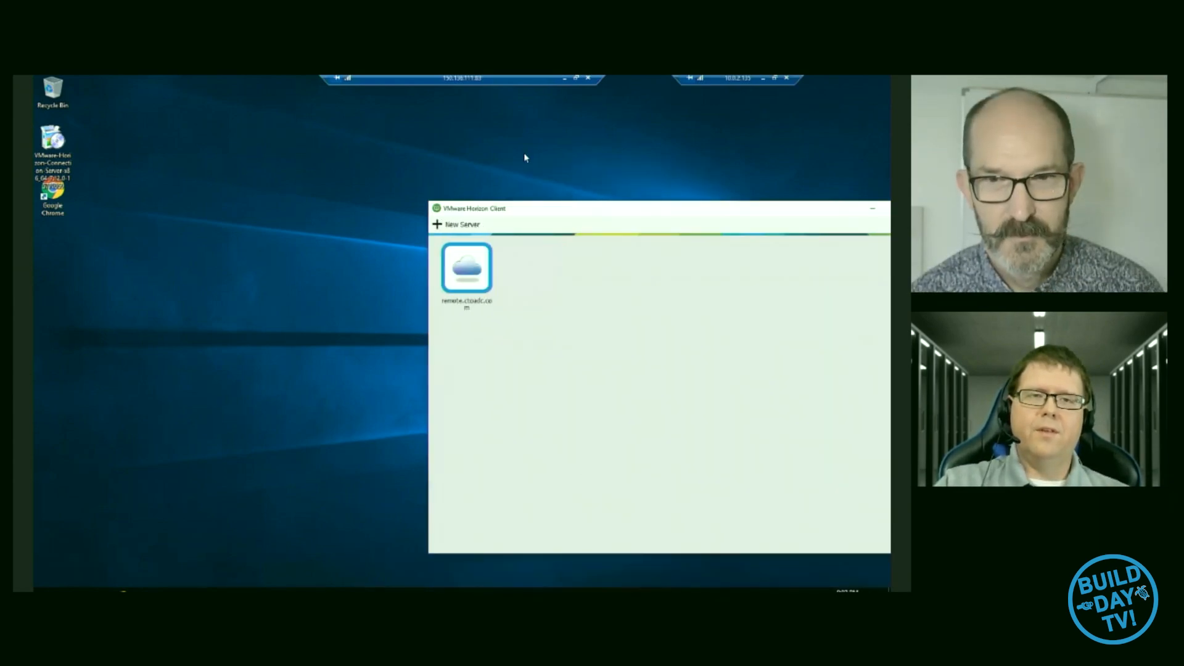
{"action": "left_click", "coordinate": [410, 164]}
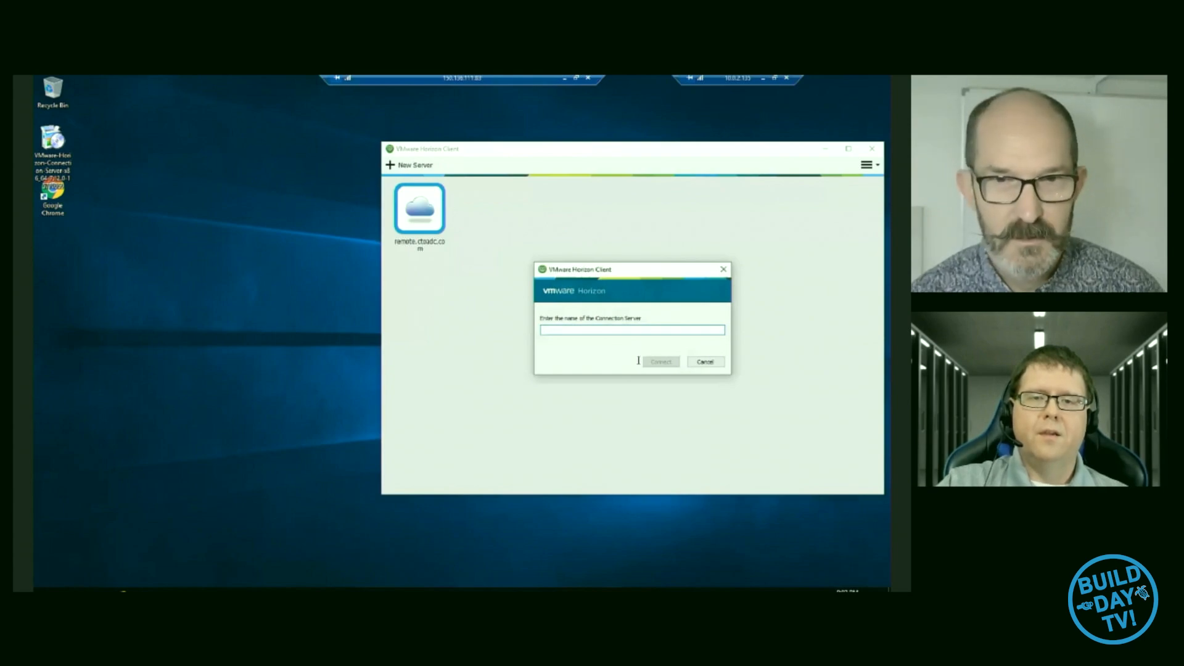
{"action": "left_click", "coordinate": [724, 270]}
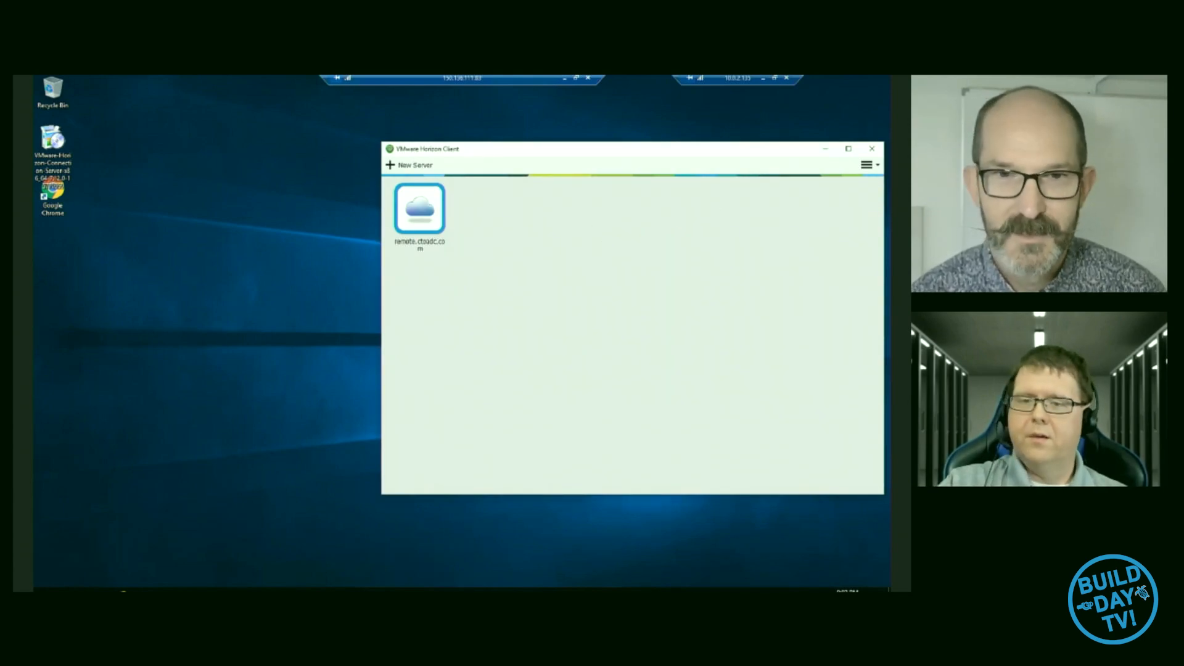
- Set the client's SSL certificate checking mode to "Do not verify server identity certificates"
{"action": "left_click", "coordinate": [868, 165]}
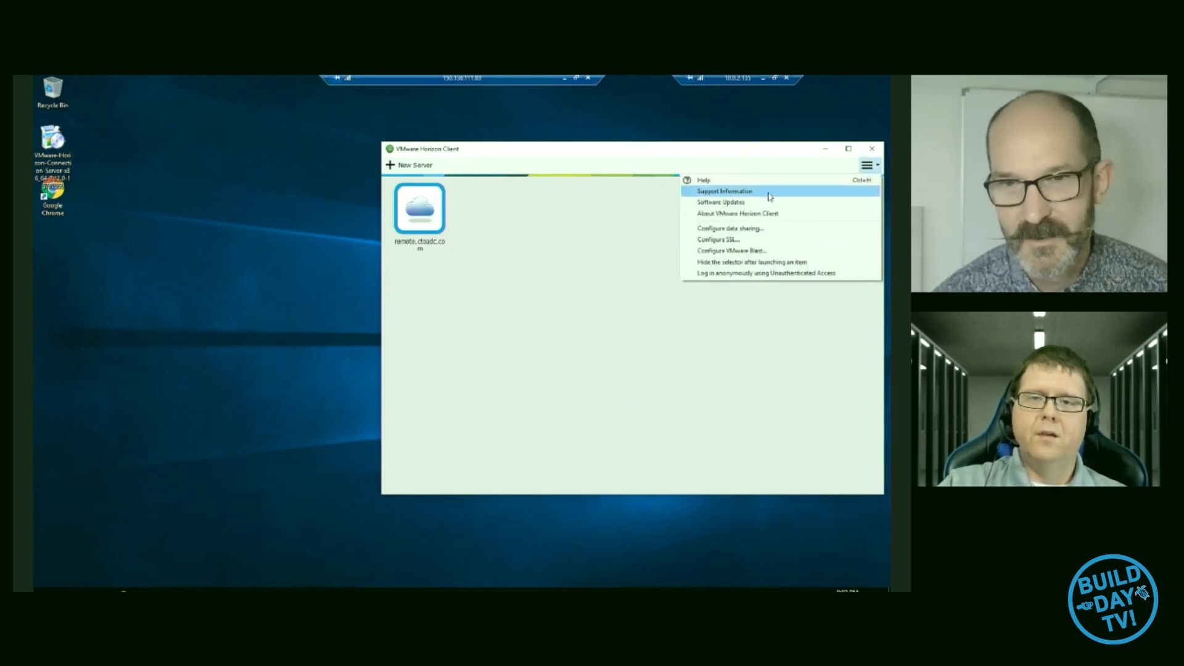
{"action": "left_click", "coordinate": [742, 240]}
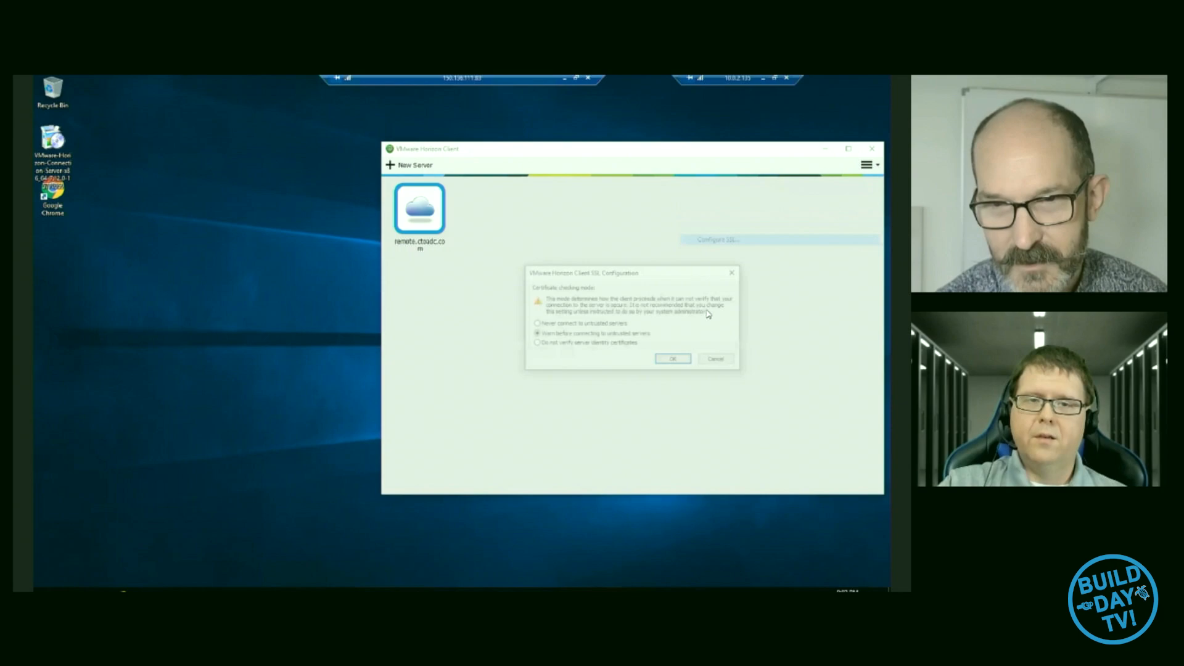
{"action": "left_click", "coordinate": [573, 344]}
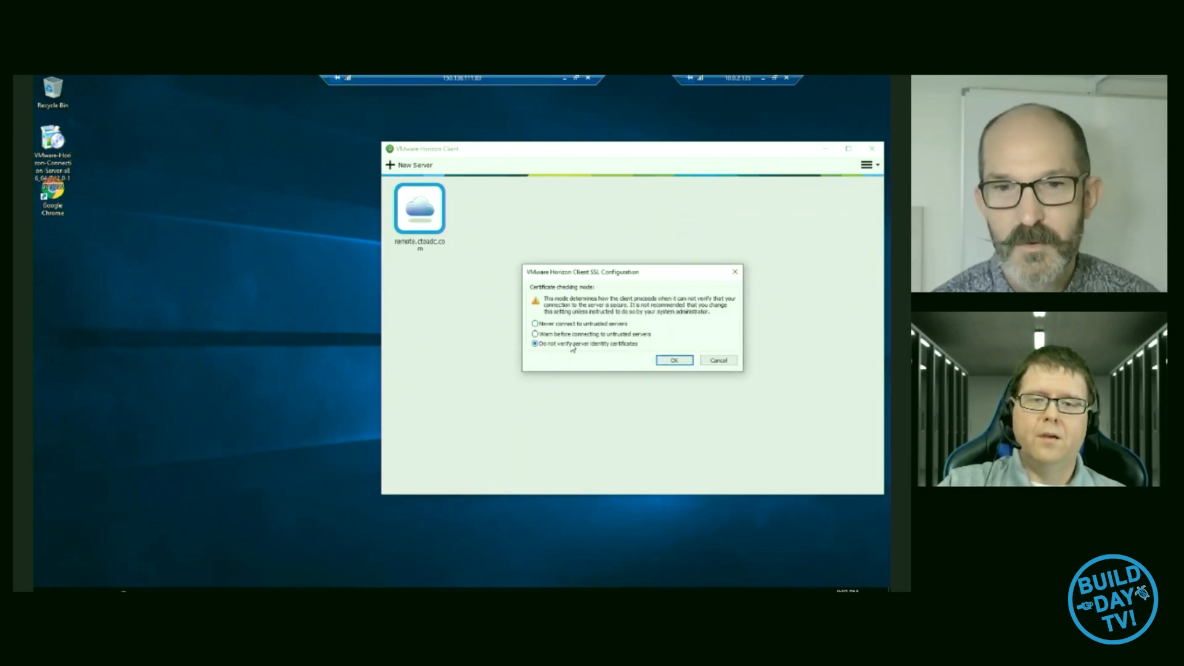
{"action": "left_click", "coordinate": [675, 361]}
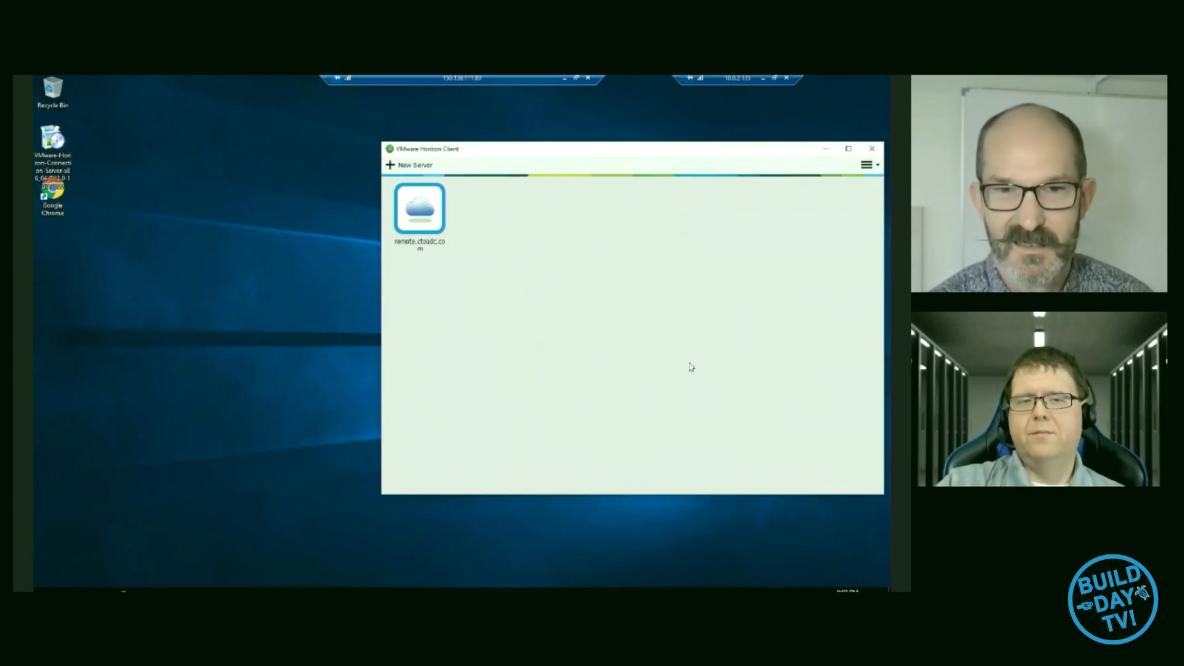
- Add 150.136.111.83 as a new Connection Server and connect to it
{"action": "left_click", "coordinate": [410, 166]}
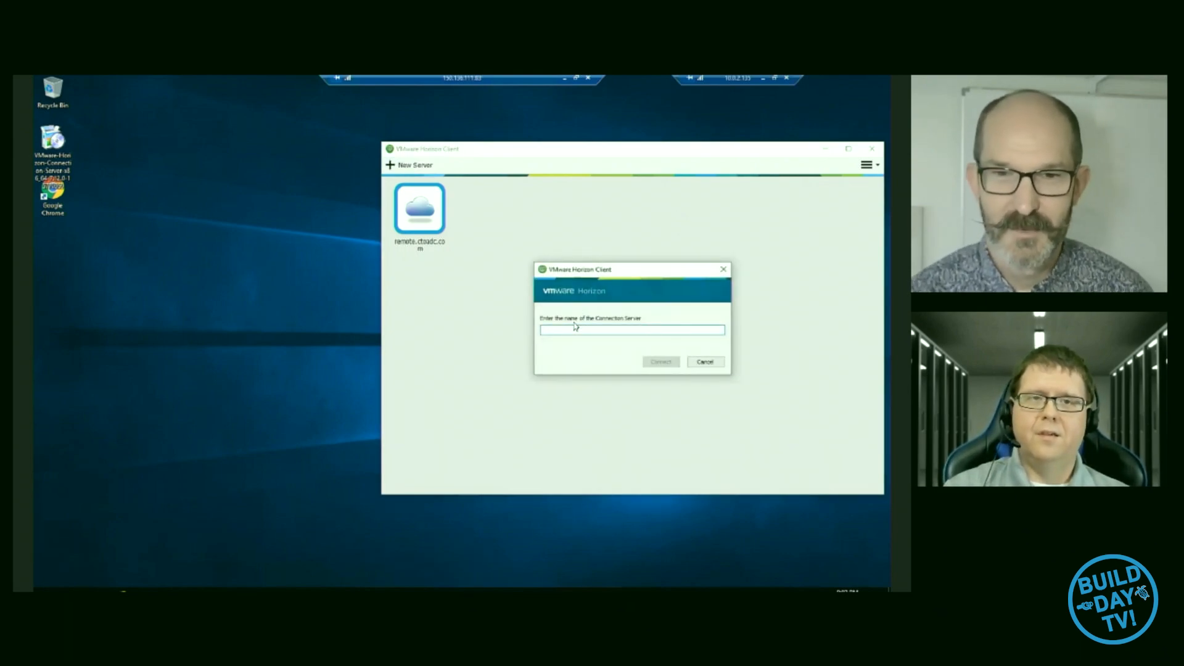
{"action": "type", "text": "150.136.111.83"}
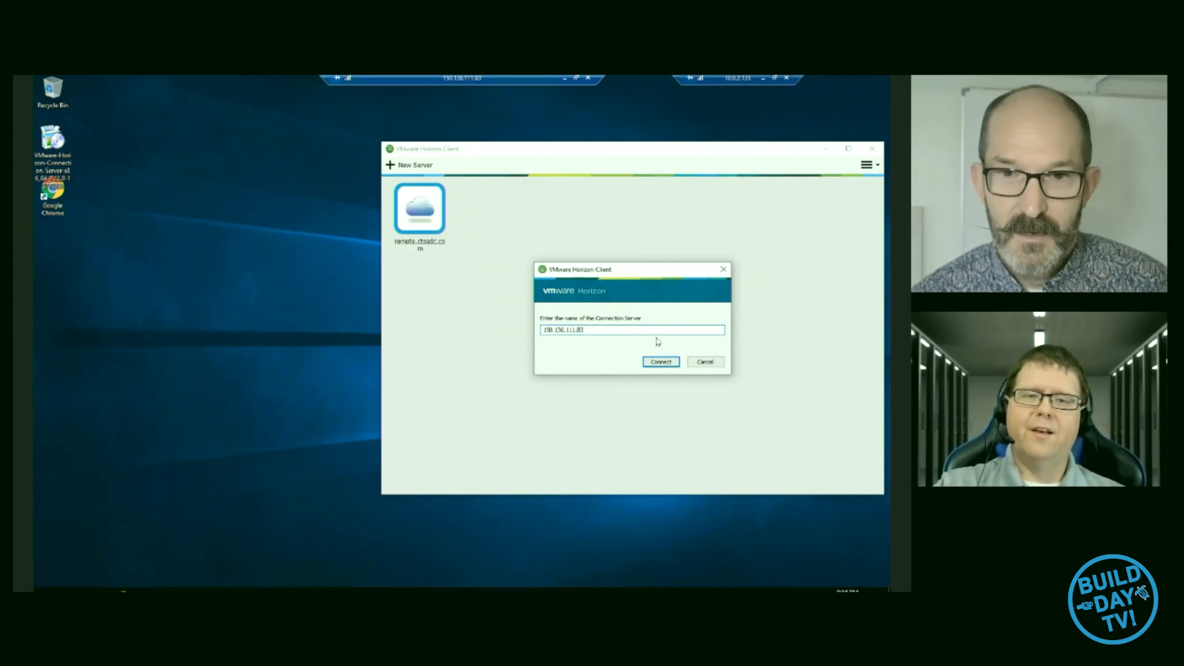
{"action": "left_click", "coordinate": [663, 363]}
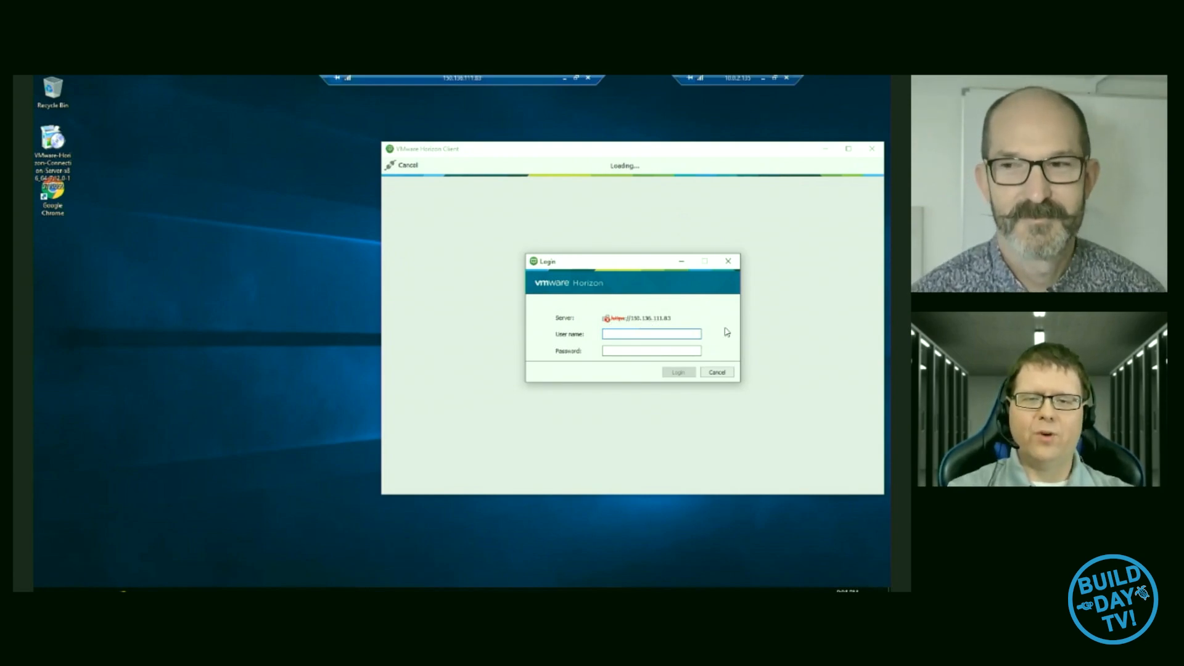
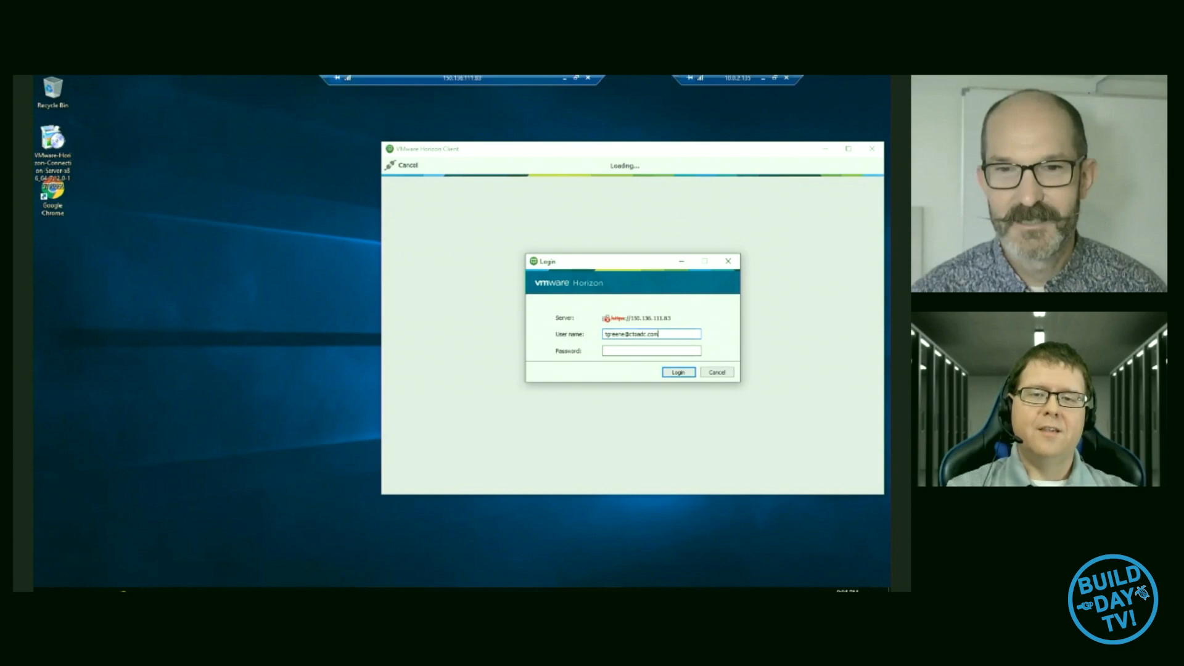
- Log in with the domain user name and account password, and launch the VDI-OCI desktop
{"action": "key", "text": "Tab"}
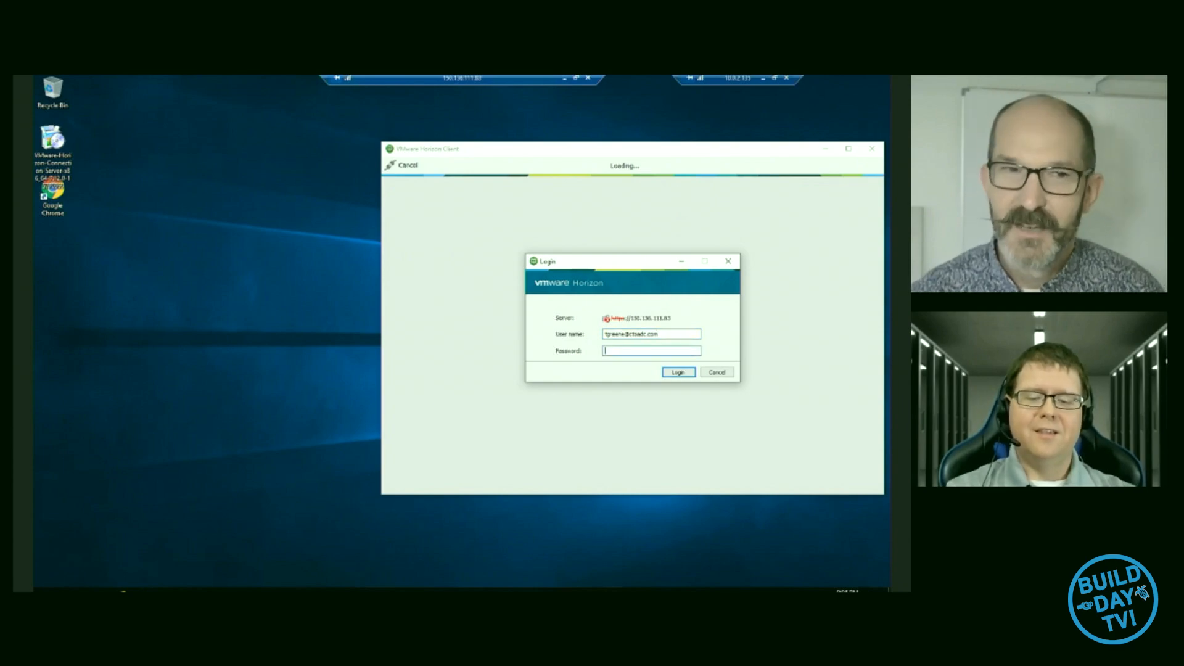
{"action": "type", "text": "••••••"}
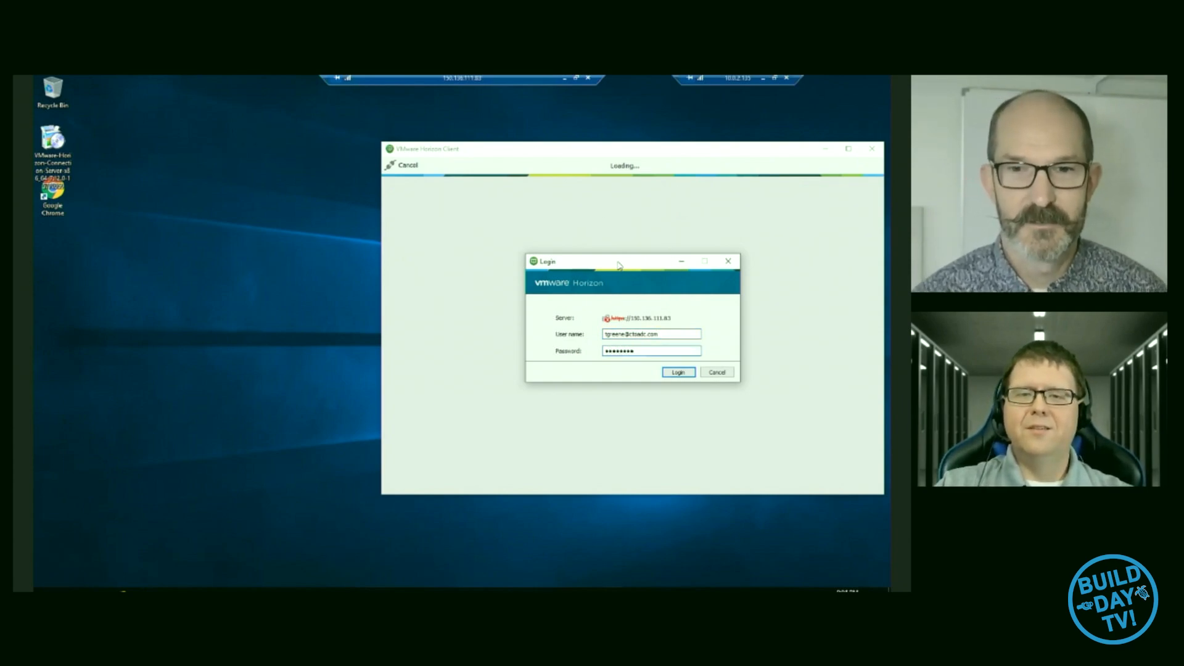
{"action": "left_click_drag", "start_coordinate": [653, 266], "coordinate": [630, 245]}
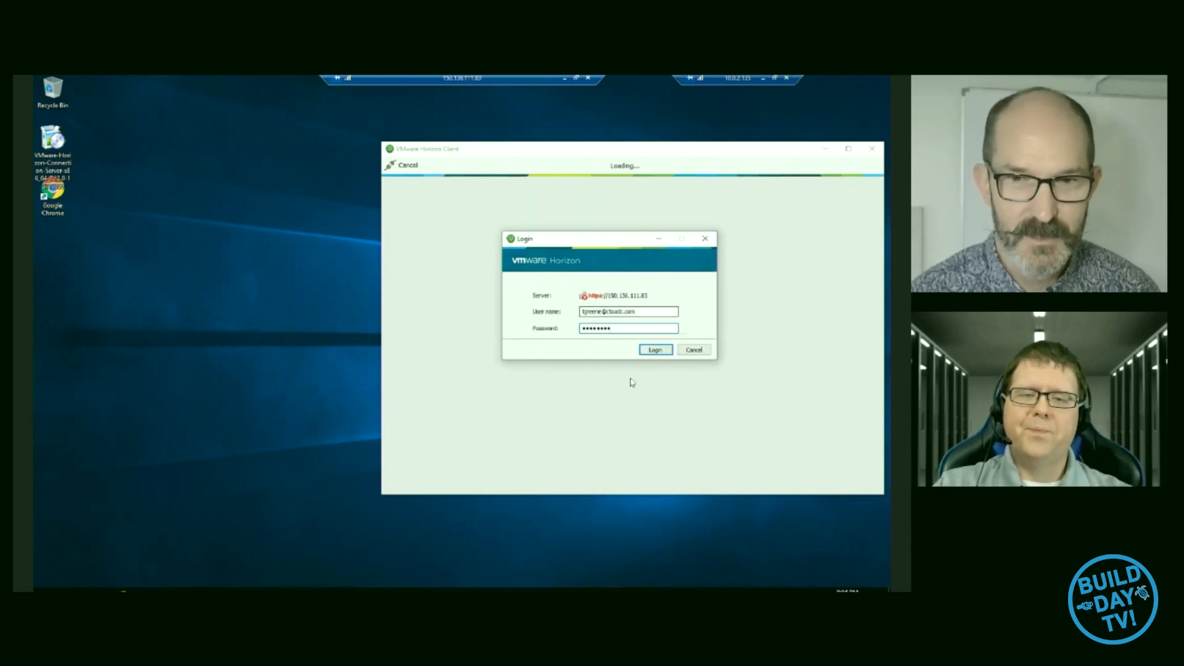
{"action": "left_click", "coordinate": [655, 350]}
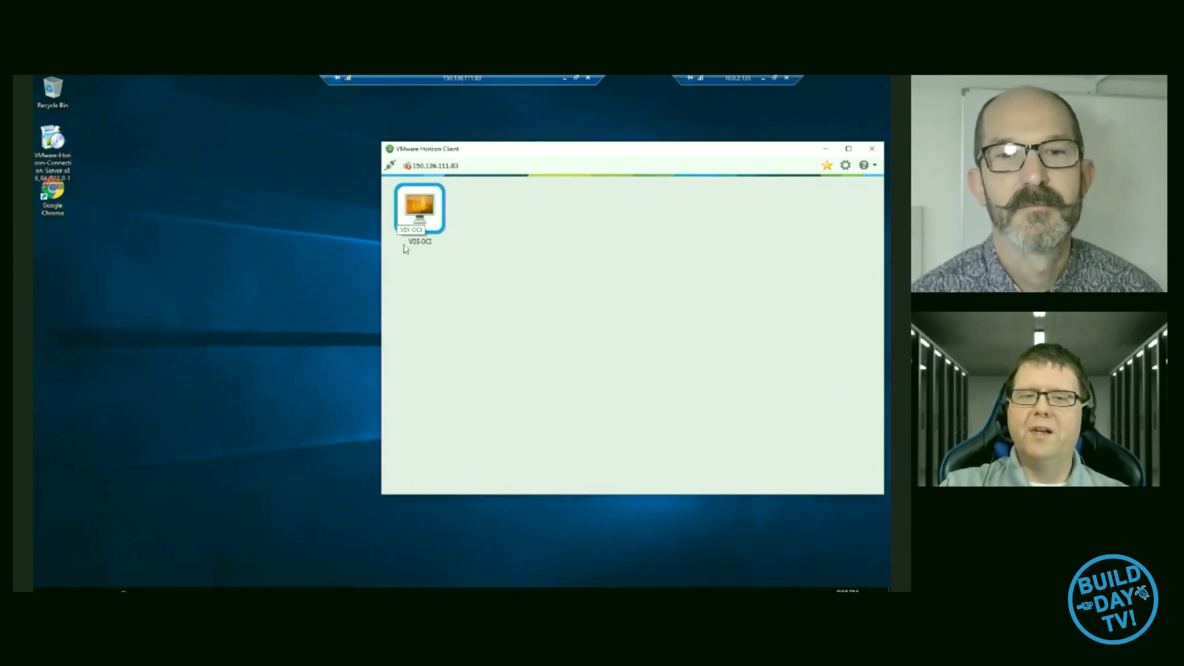
{"action": "double_click", "coordinate": [420, 213]}
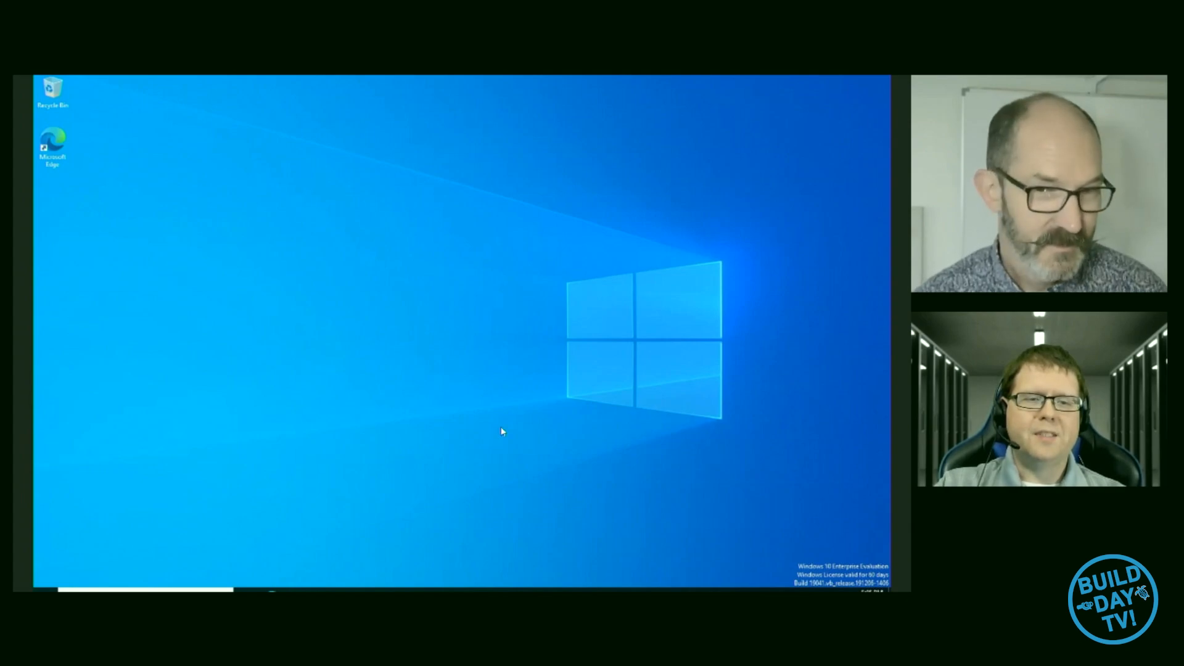
- Open a command prompt on the virtual desktop and run hostname to identify the machine
{"action": "key", "text": "super+r"}
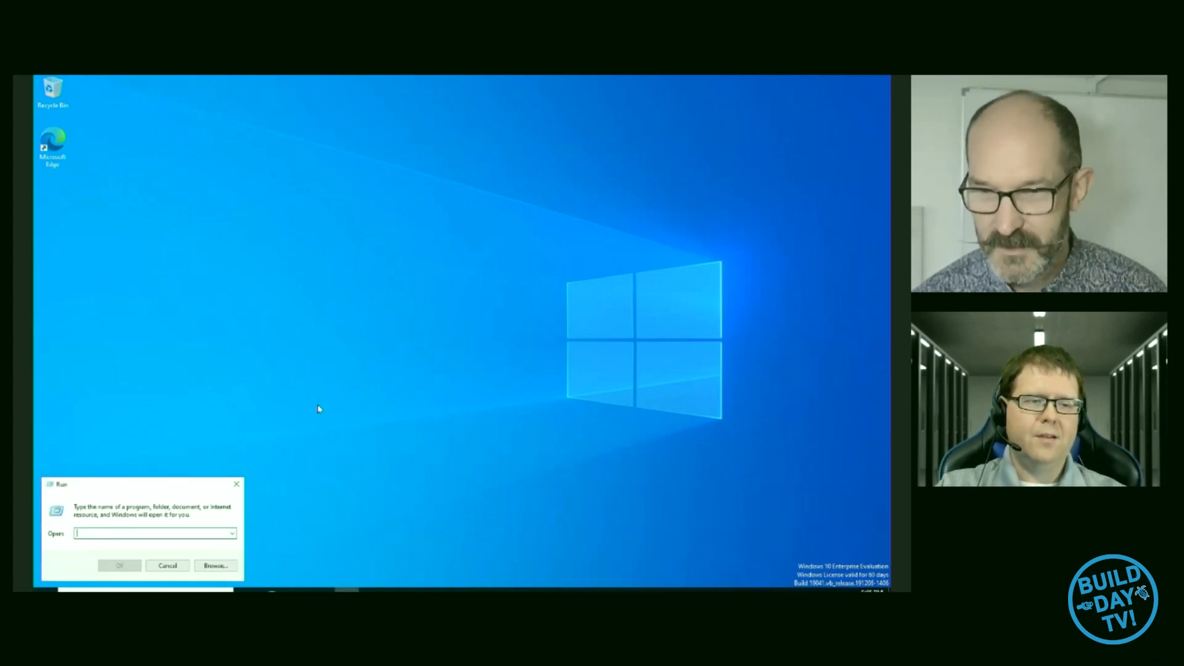
{"action": "type", "text": "cmd"}
{"action": "key", "text": "Return"}
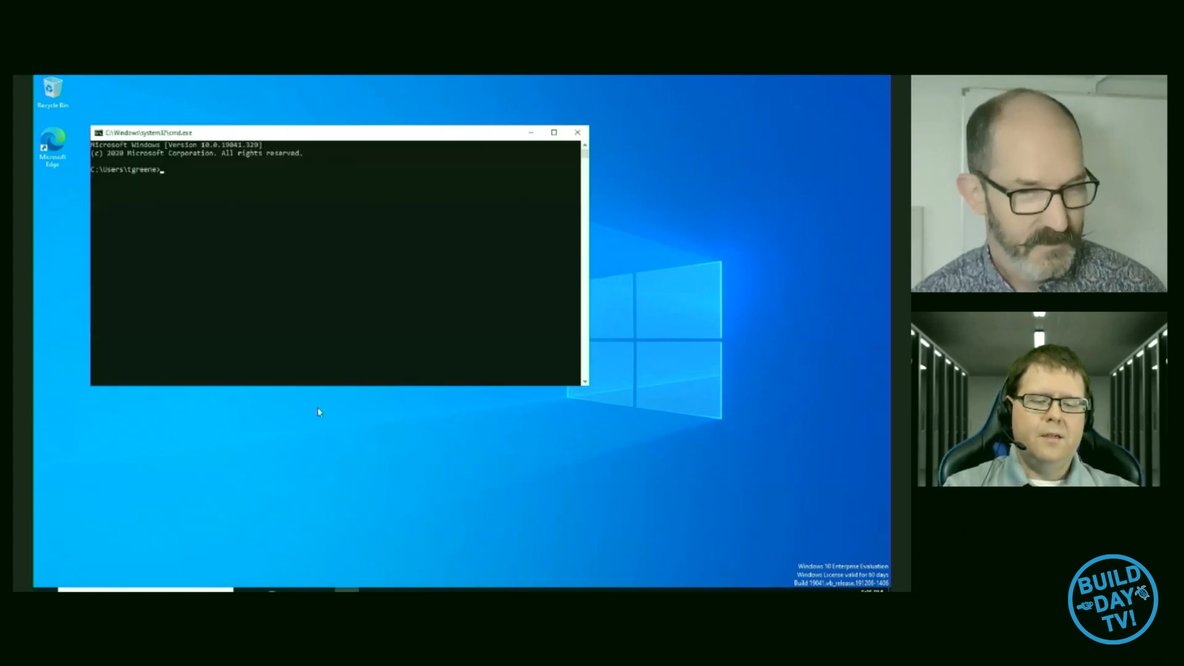
{"action": "type", "text": "gho"}
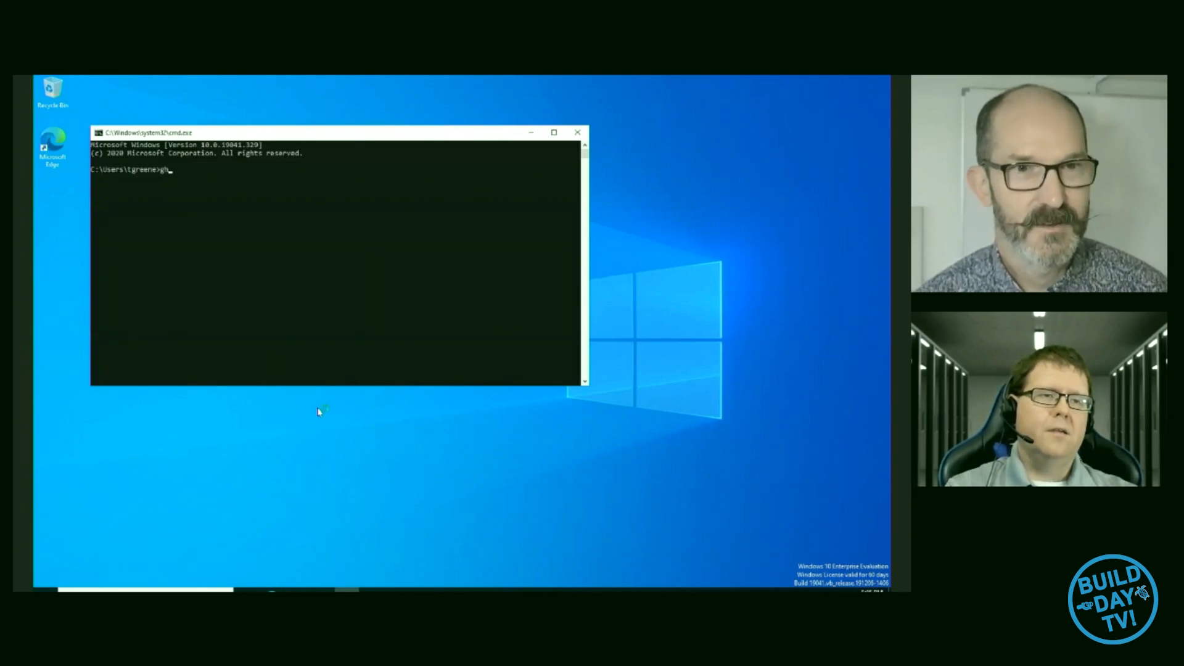
{"action": "key", "text": "BackSpace"}
{"action": "key", "text": "BackSpace"}
{"action": "key", "text": "BackSpace"}
{"action": "type", "text": "hostname"}
{"action": "key", "text": "Return"}
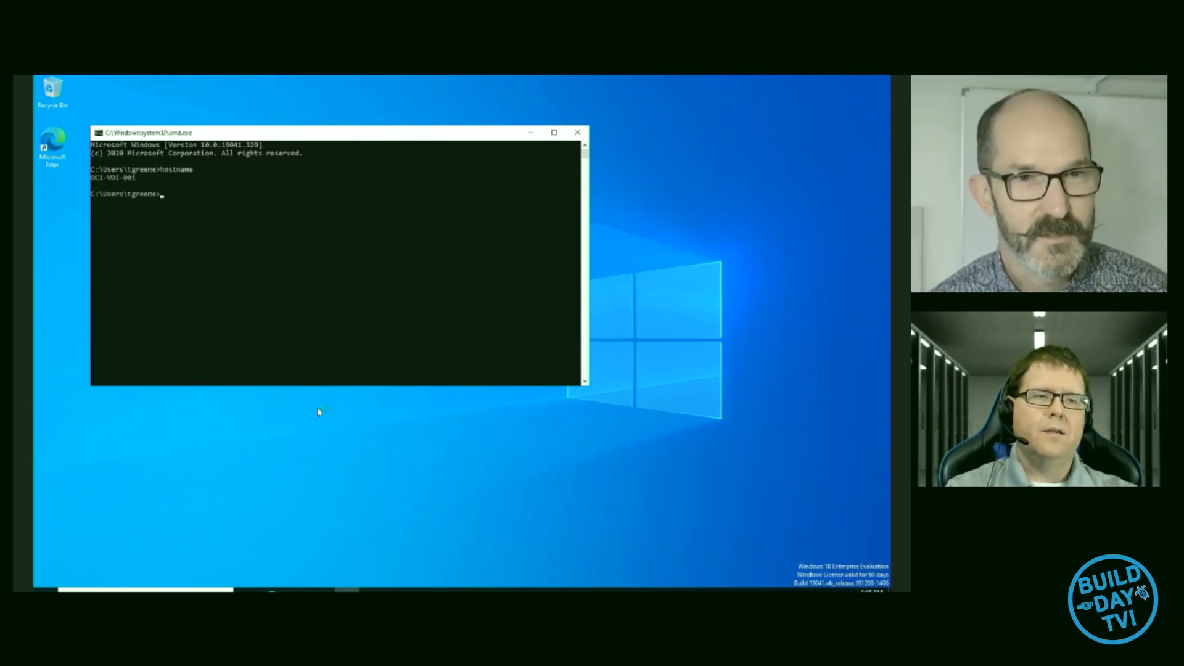